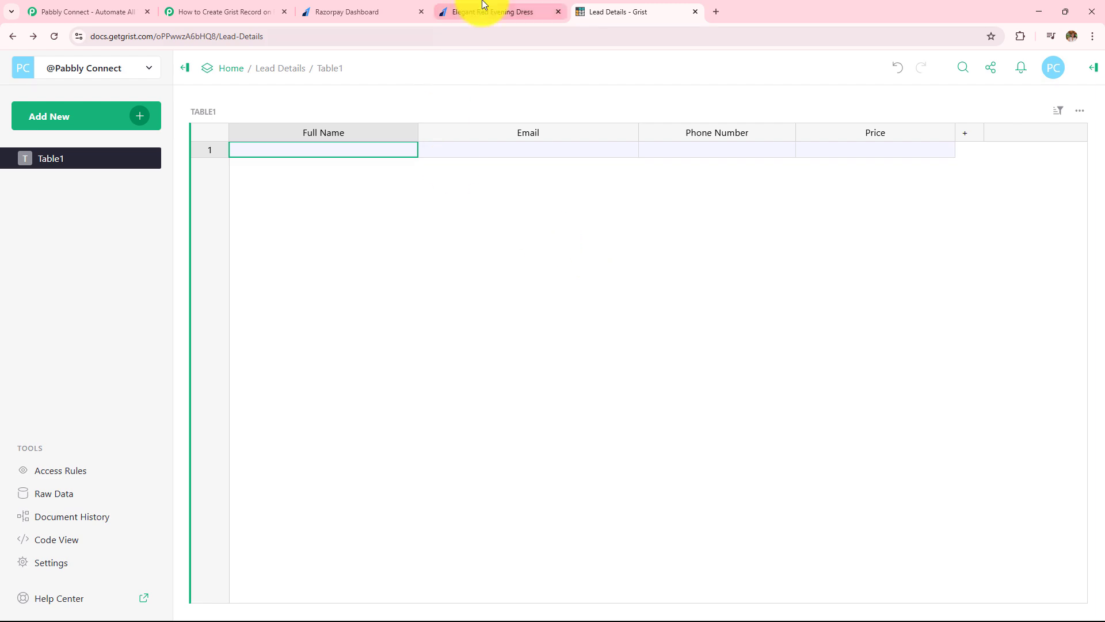
Step: Check that the Grist Lead Details table is empty, then go to the Elegant Red Evening Dress payment page
click(481, 12)
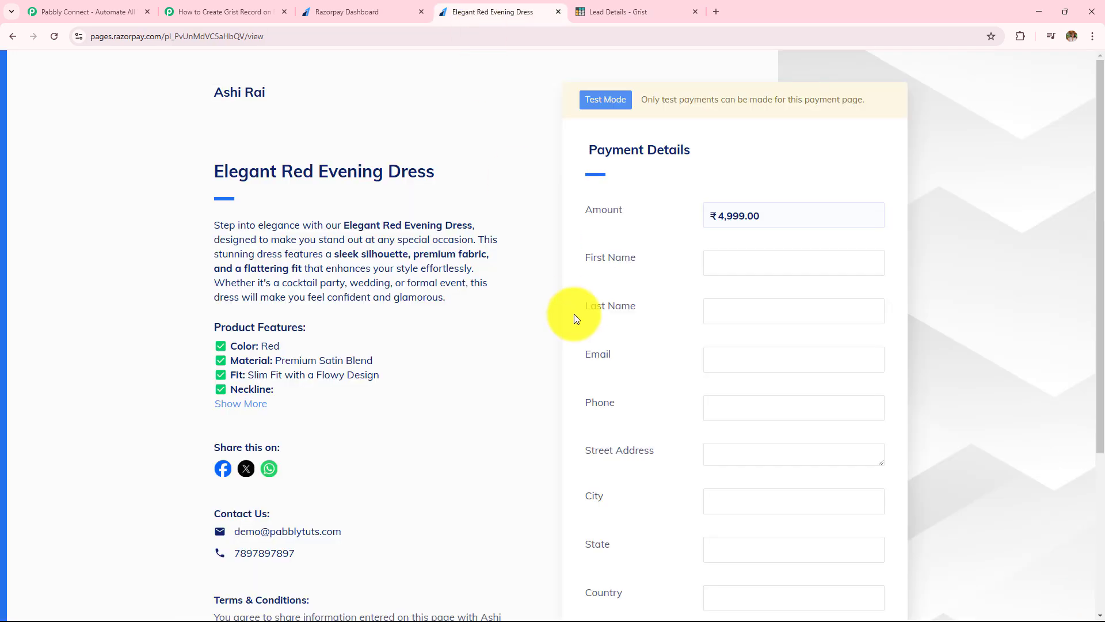
Step: Autofill the dress payment form with the buyer's saved details and submit the ₹4,999.00 payment
scroll(529, 350, down, 1)
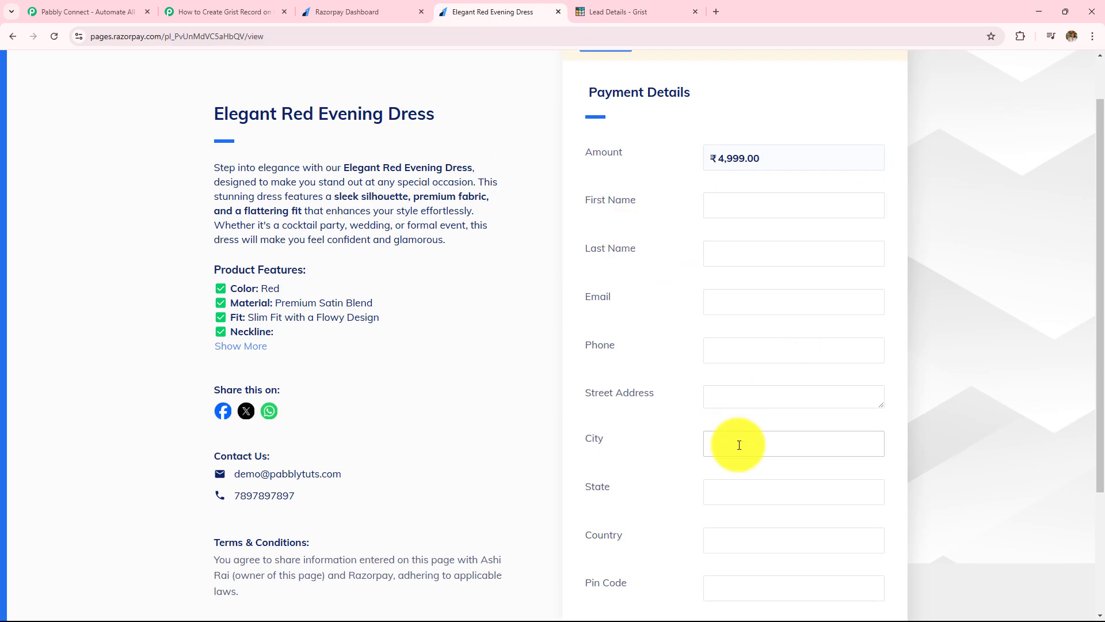
scroll(739, 445, down, 2)
scroll(739, 445, up, 1)
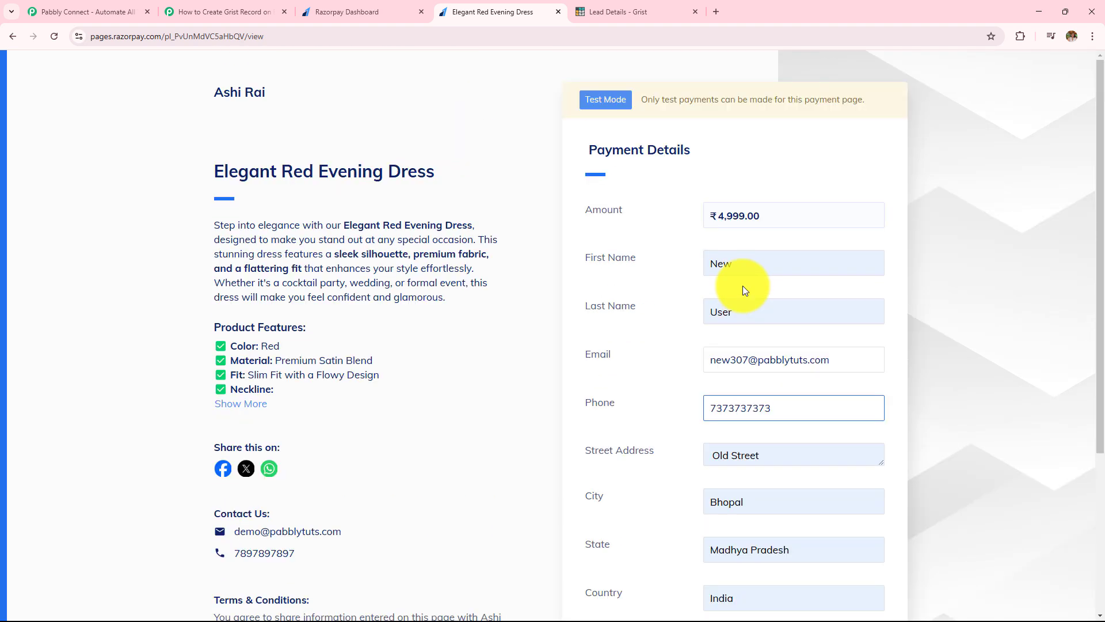
double_click(723, 264)
click(720, 312)
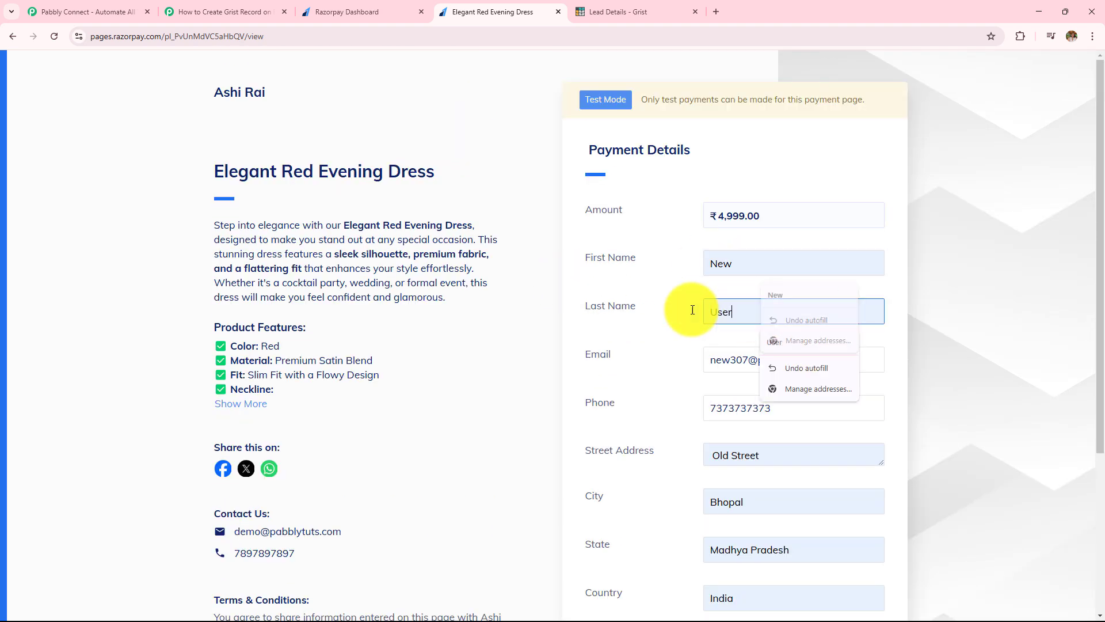
click(865, 361)
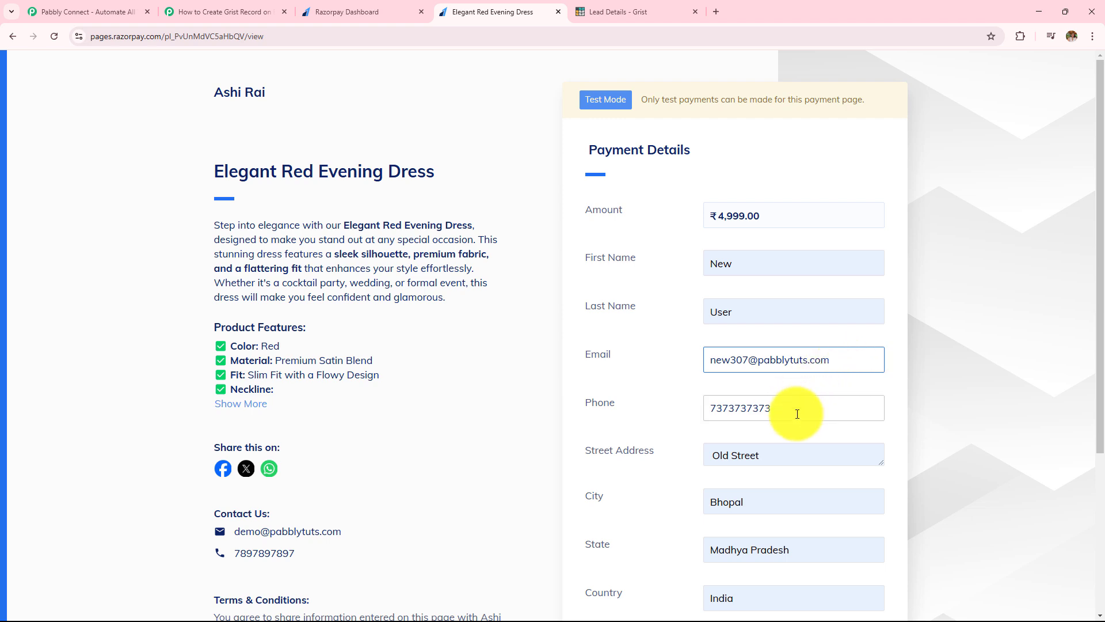
scroll(785, 407, down, 3)
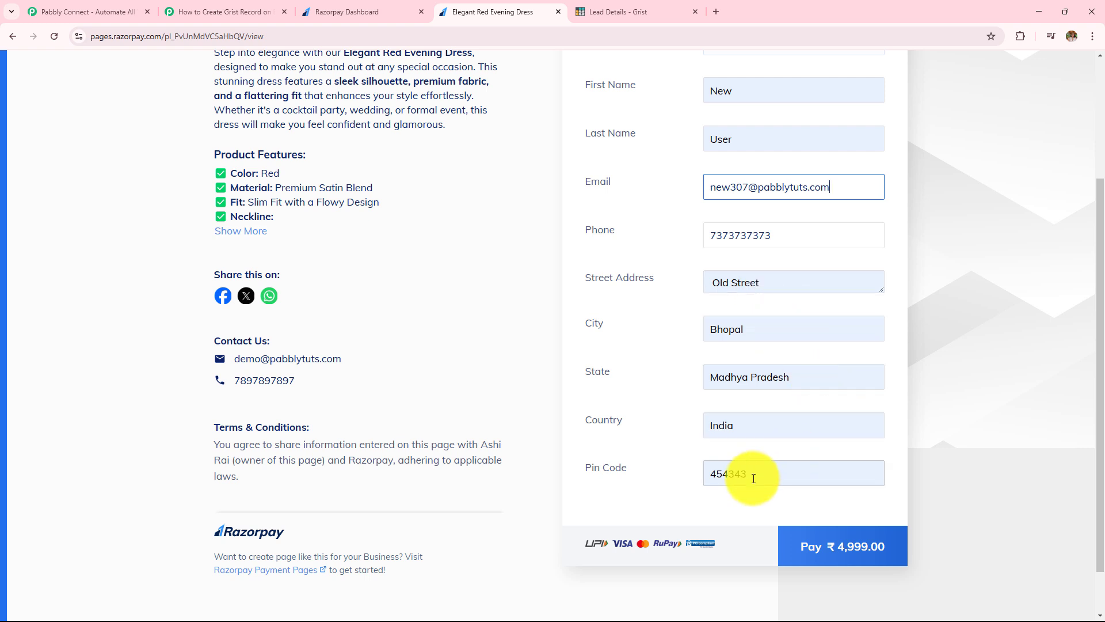
click(829, 564)
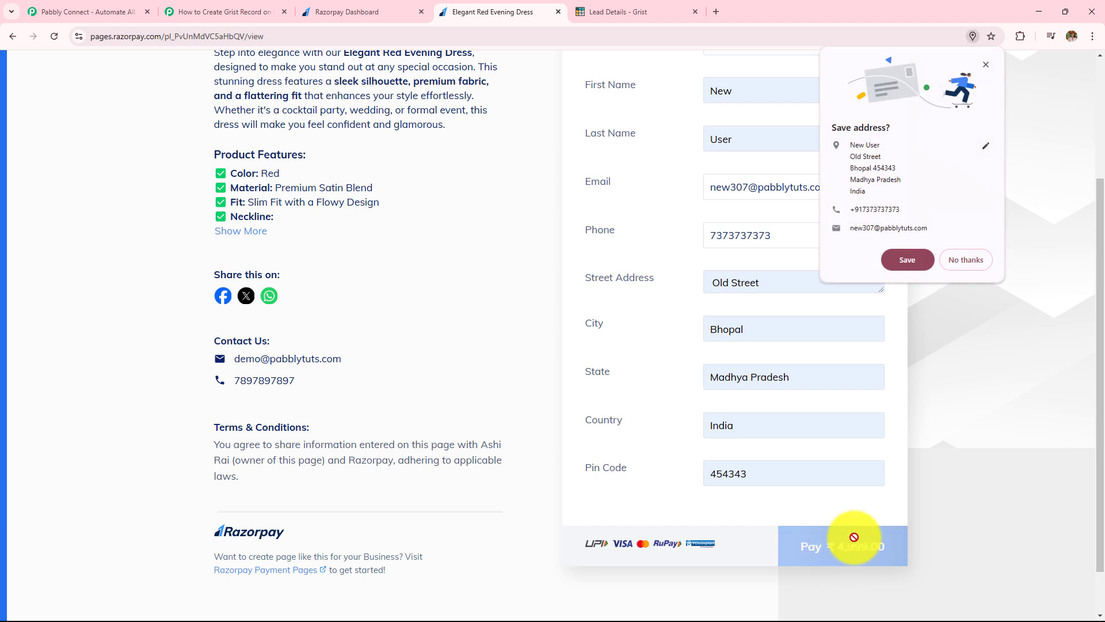
Step: Decline saving the address, pay by test UPI ID, then confirm the 499900 row in Grist
click(961, 271)
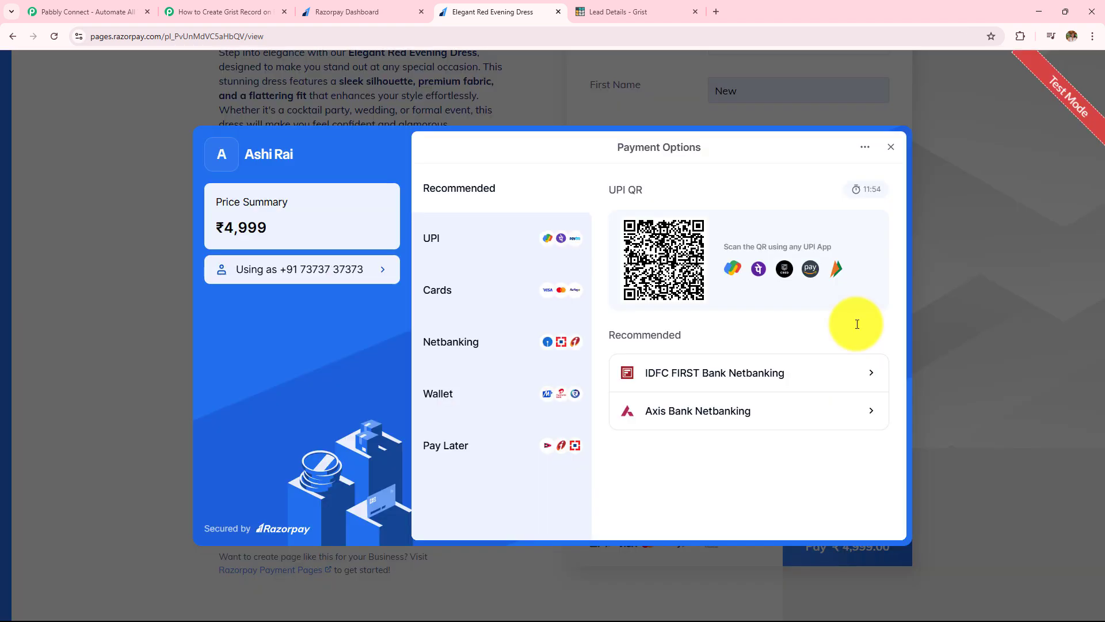
click(502, 238)
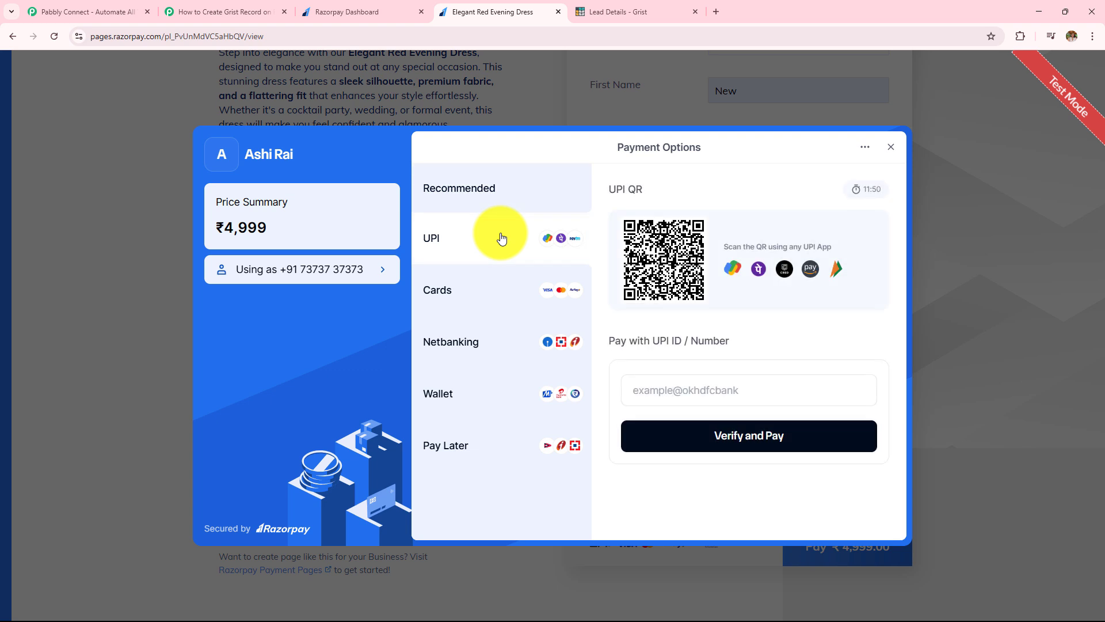
click(746, 386)
click(737, 448)
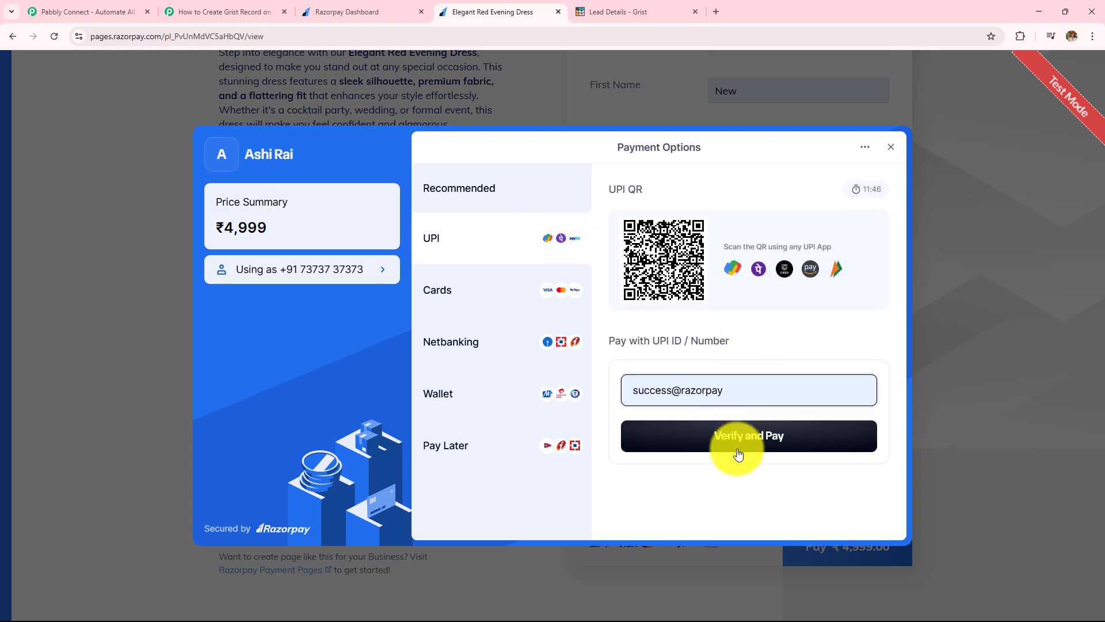
click(739, 454)
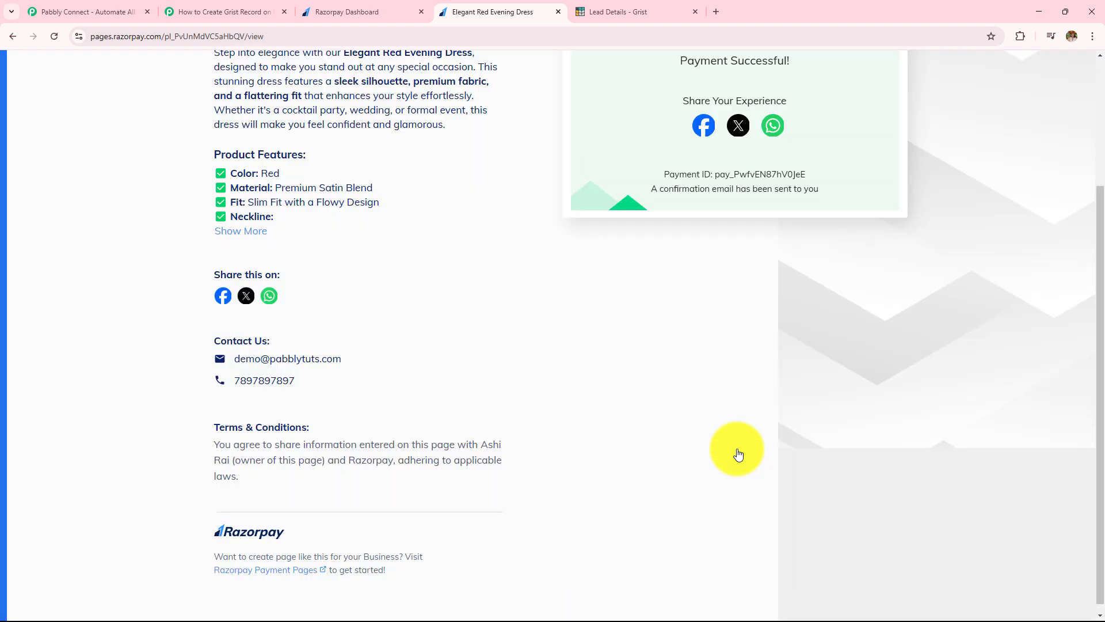
click(626, 9)
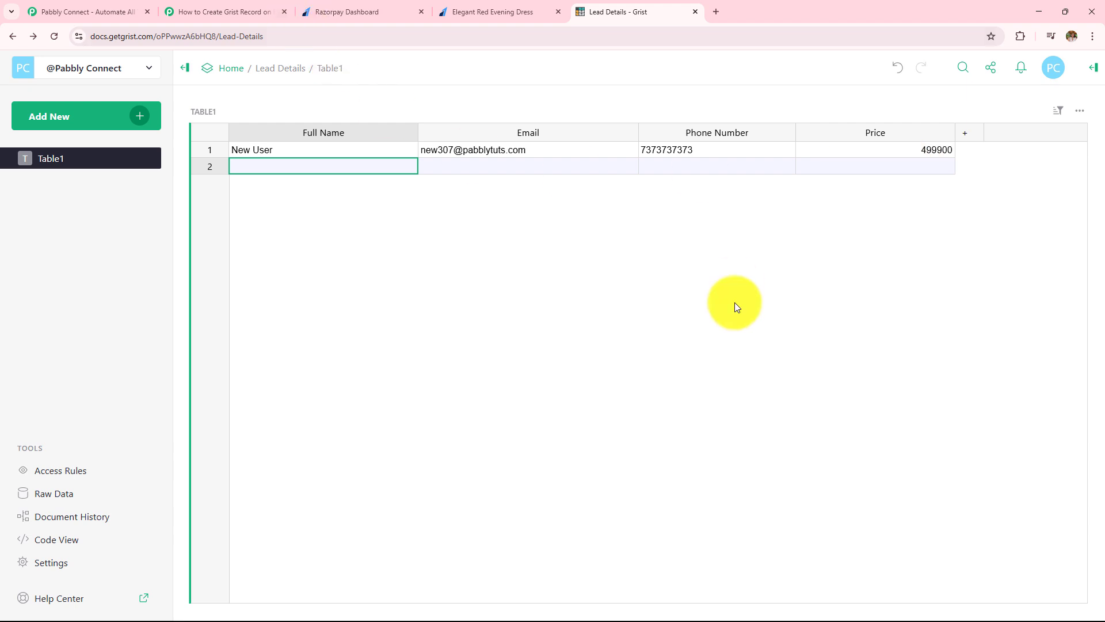
Step: Switch to the 'How to Create Grist Record' workflow tab and close it
click(275, 11)
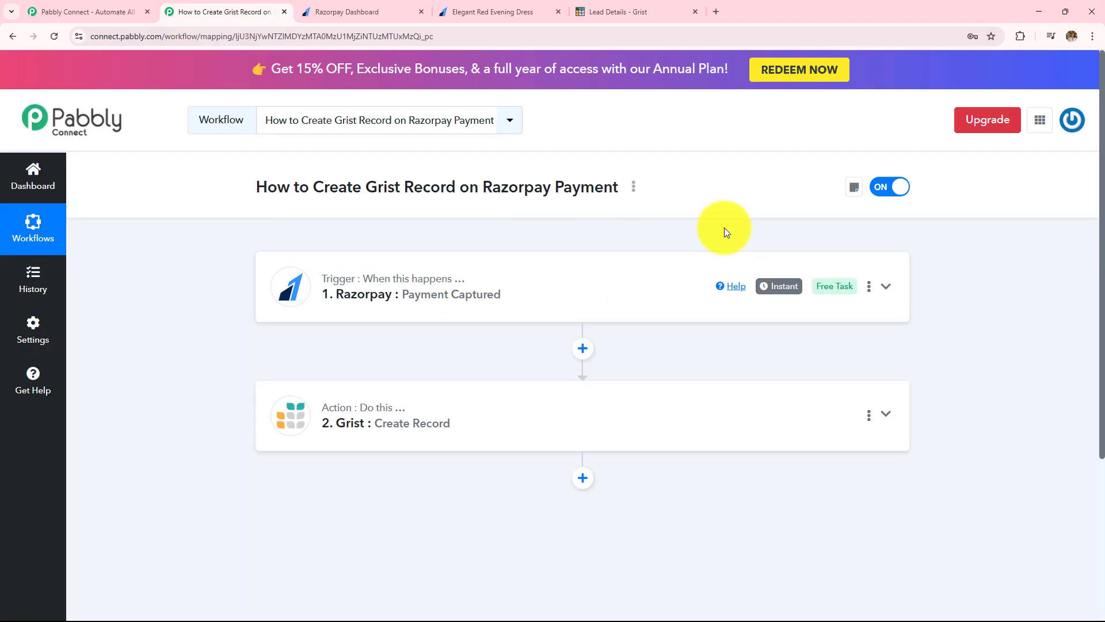
key(ctrl+w)
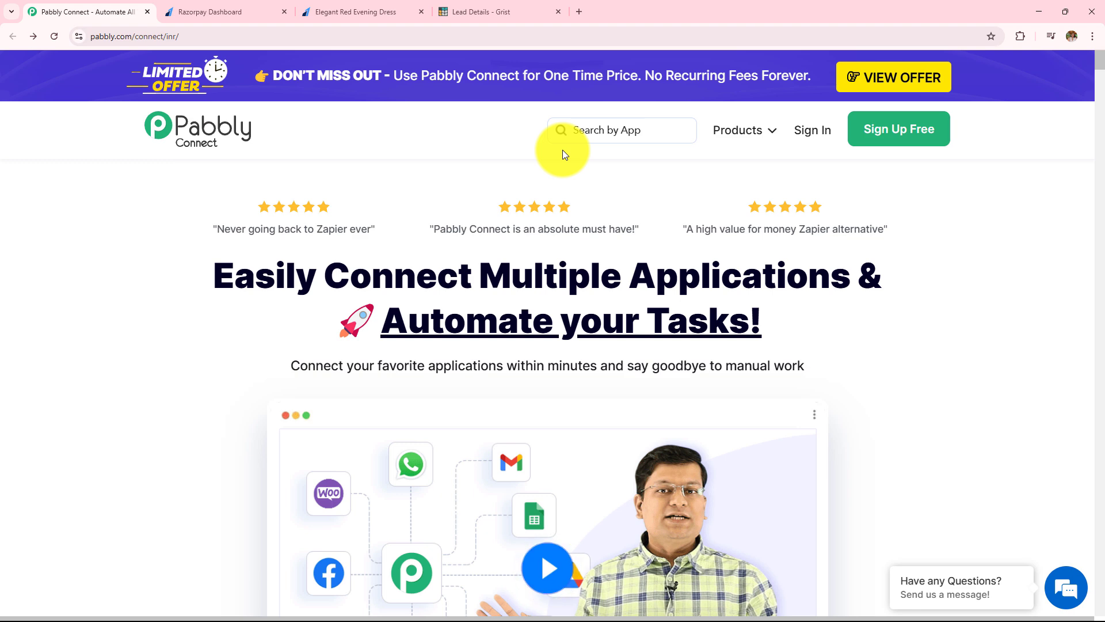
Step: Dismiss the lifetime offer popup on the Pabbly Connect homepage and sign in
click(227, 11)
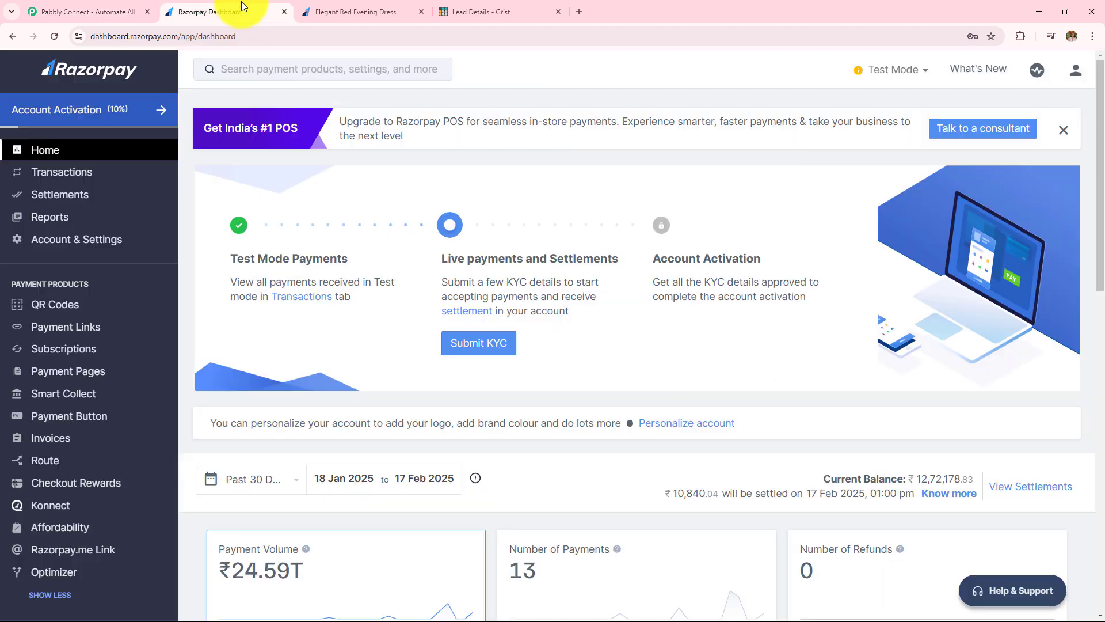
click(533, 5)
click(104, 12)
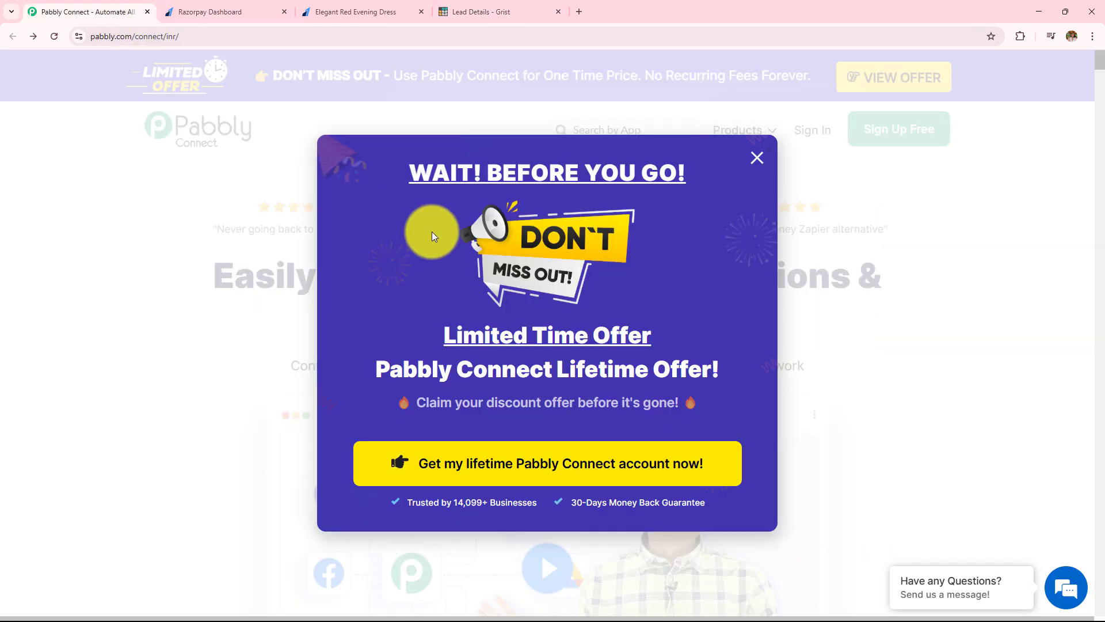
click(757, 158)
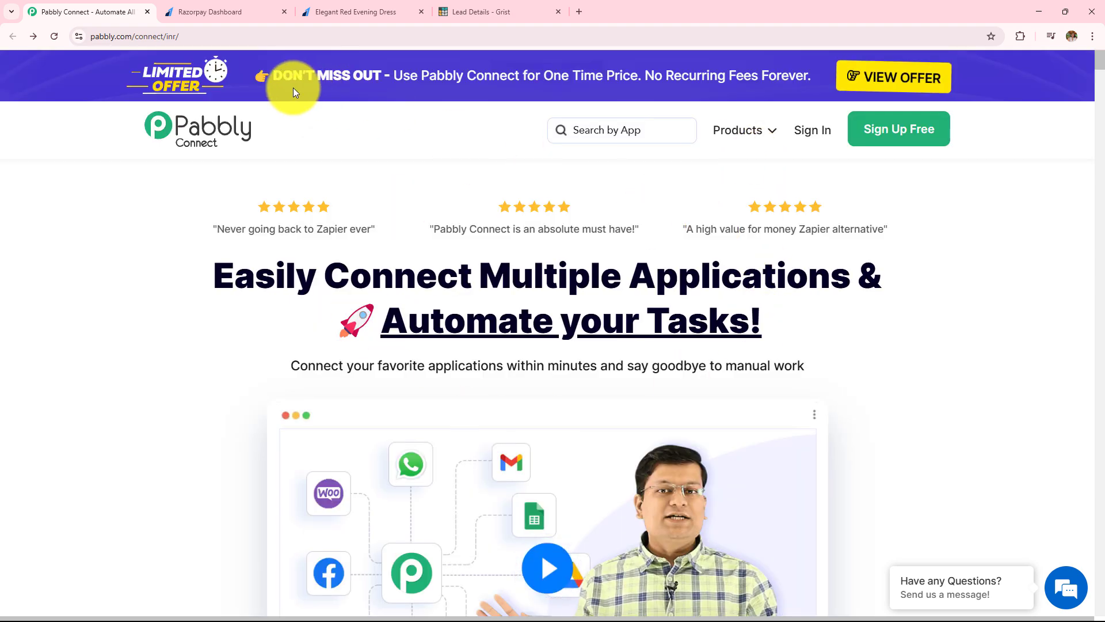
click(217, 35)
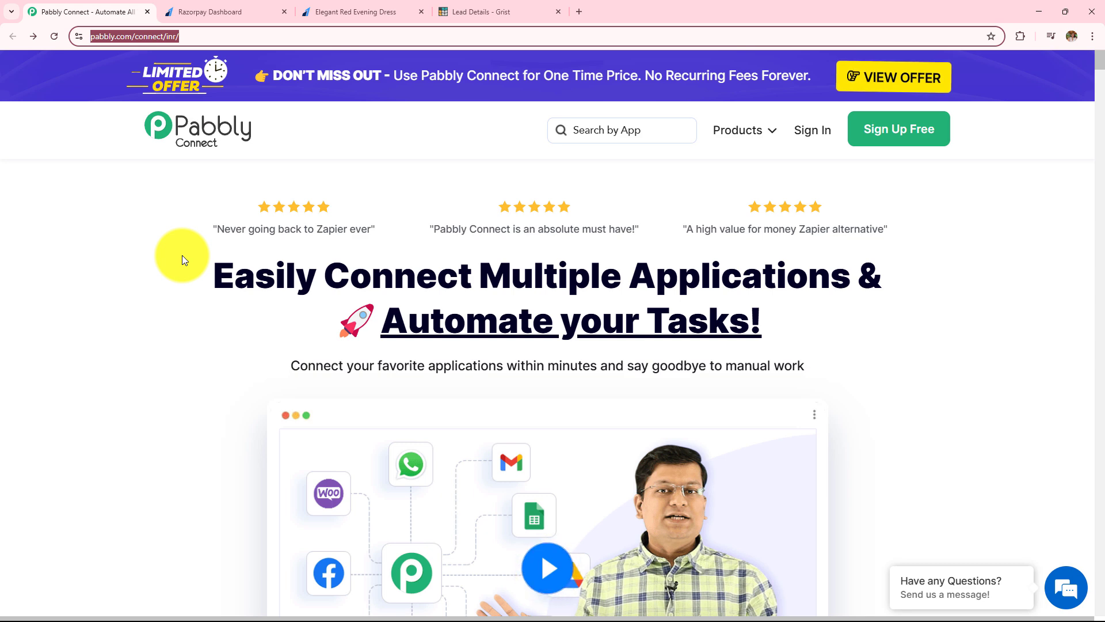
click(182, 255)
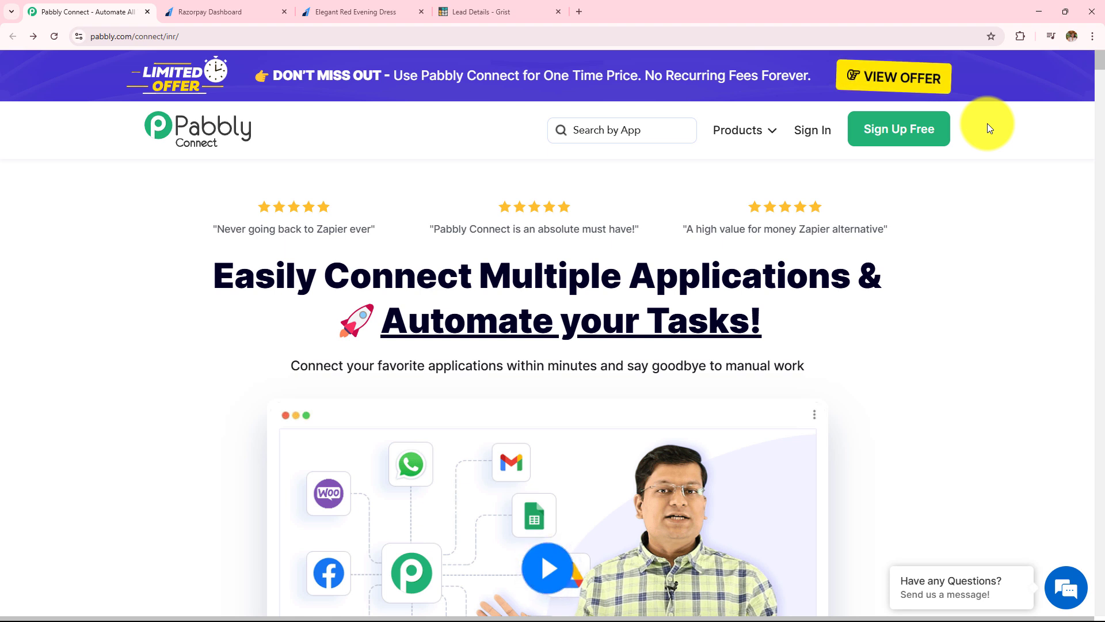
click(813, 137)
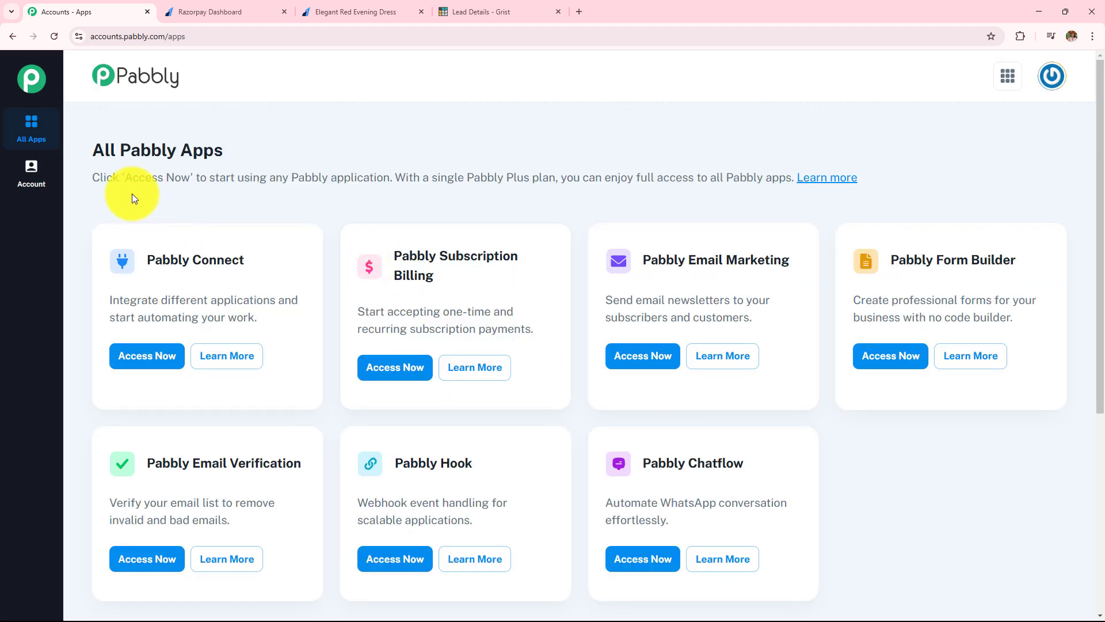
drag(91, 153, 281, 164)
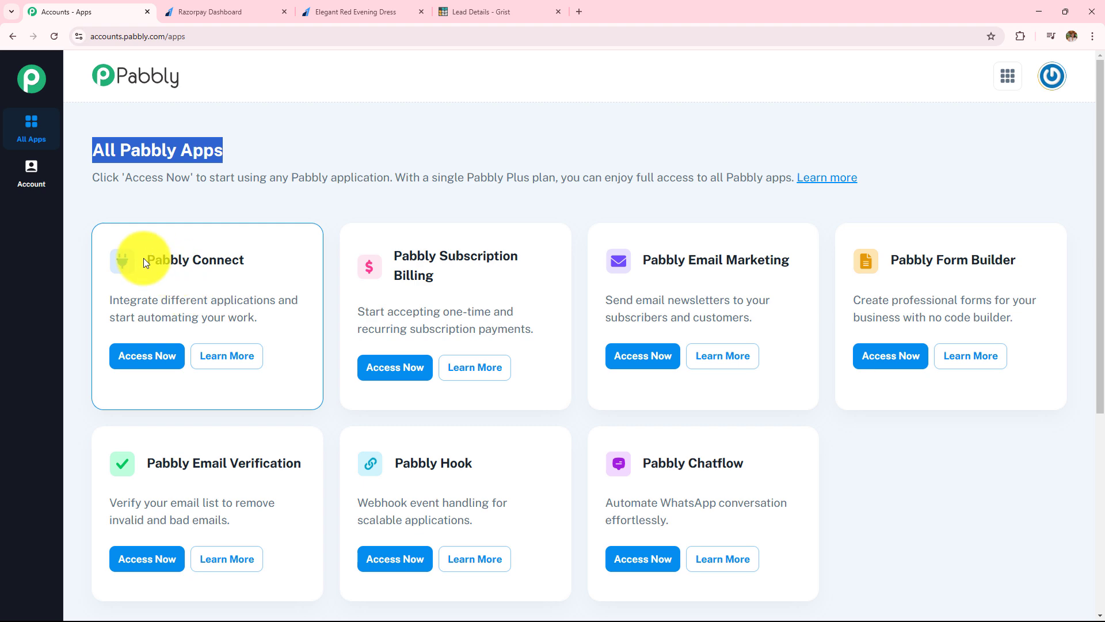
drag(144, 259, 271, 259)
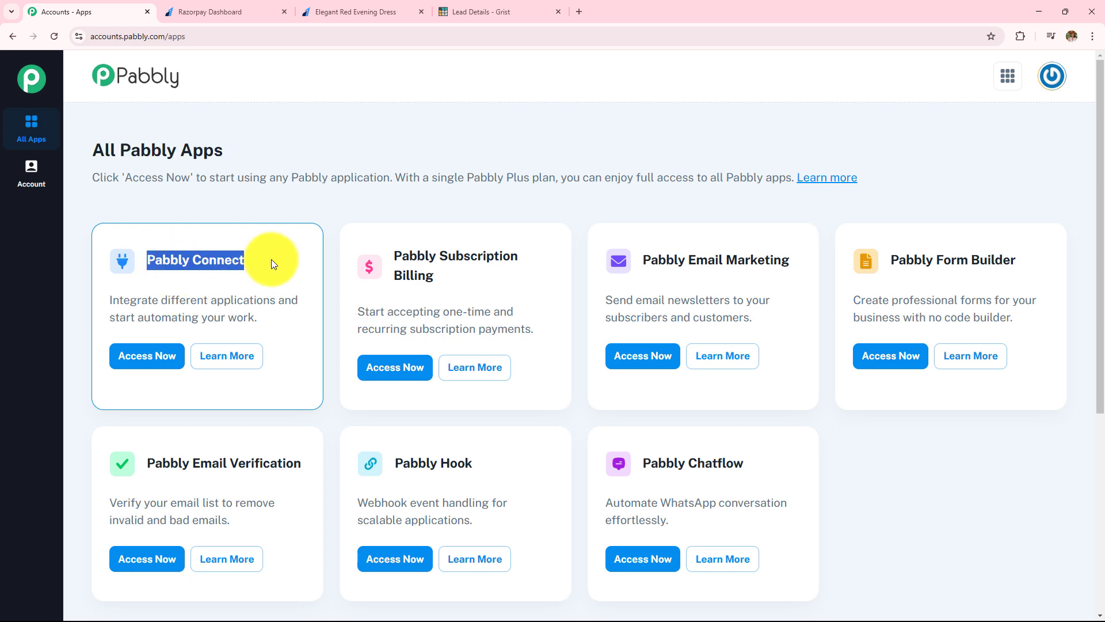
click(149, 356)
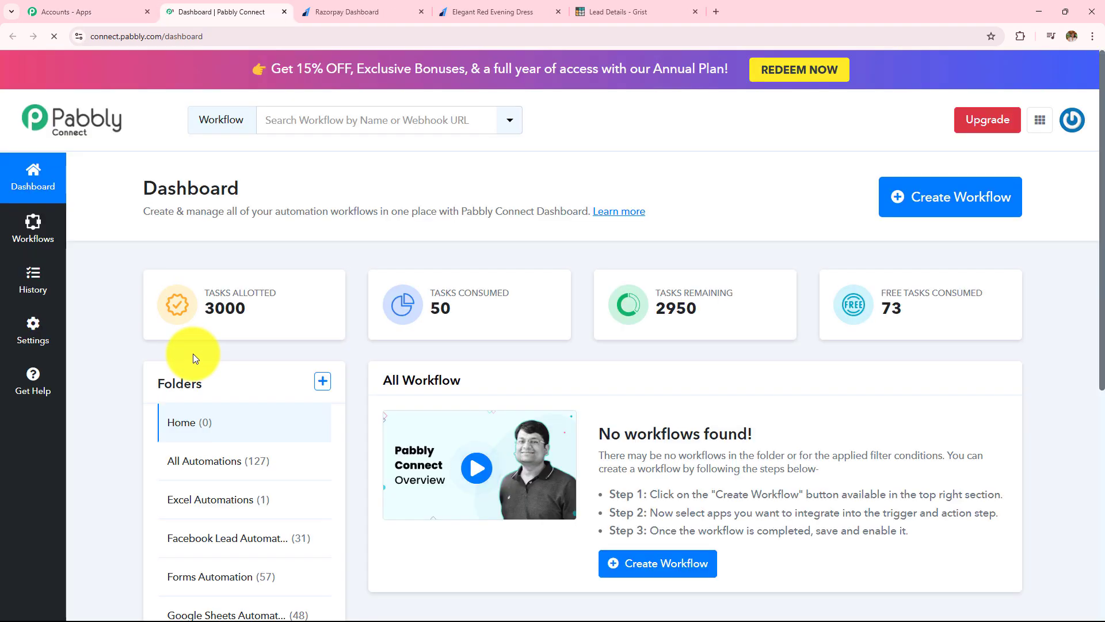
double_click(145, 196)
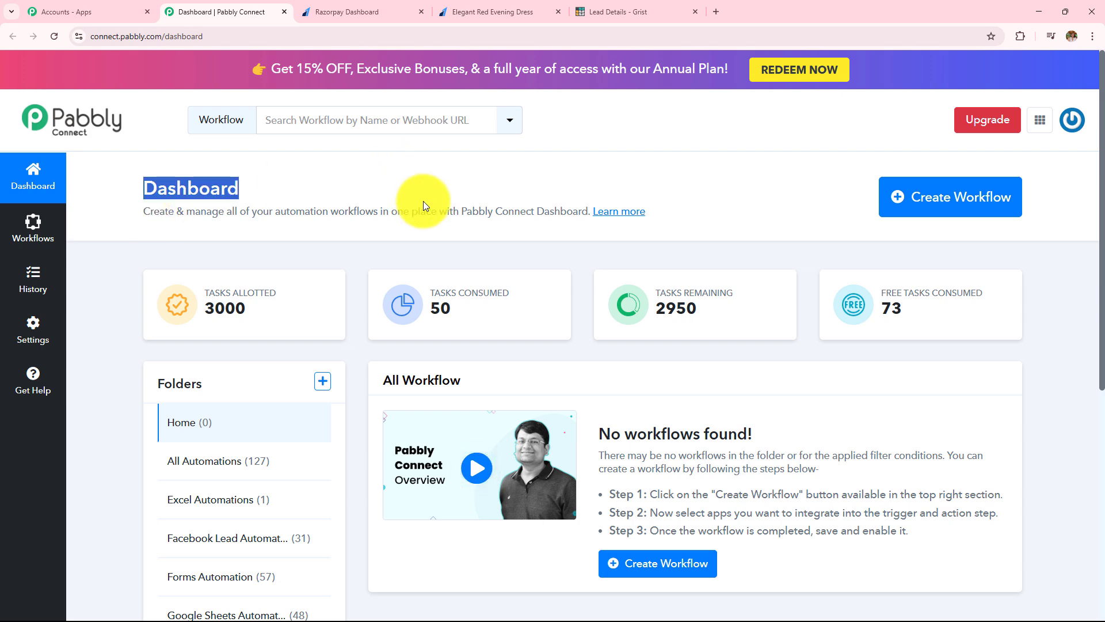
drag(382, 378, 526, 383)
scroll(527, 384, down, 2)
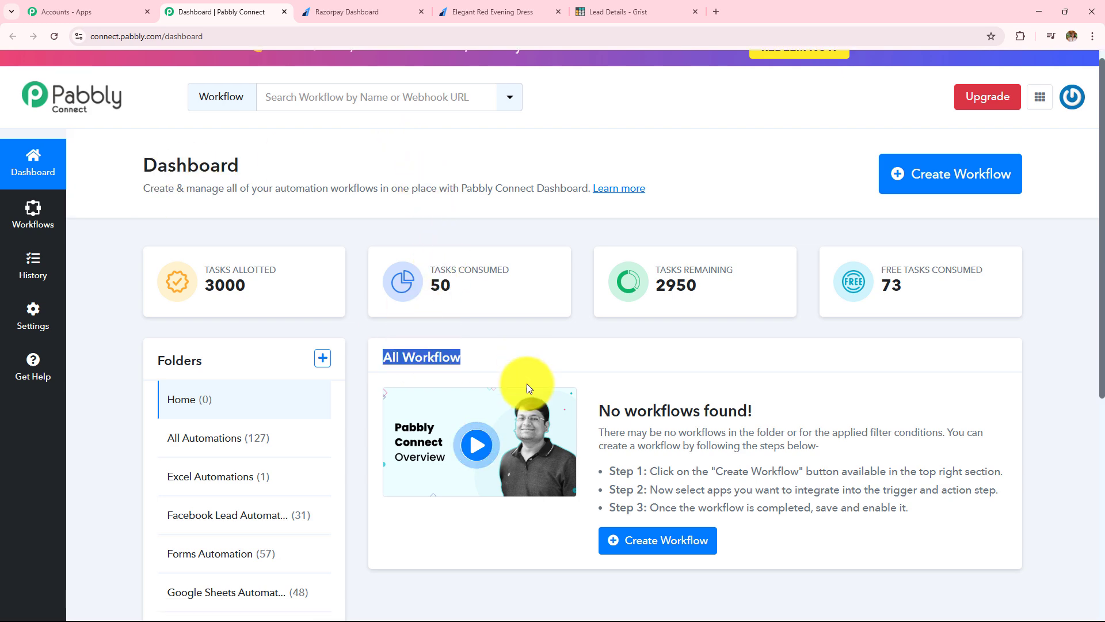
drag(155, 275, 310, 265)
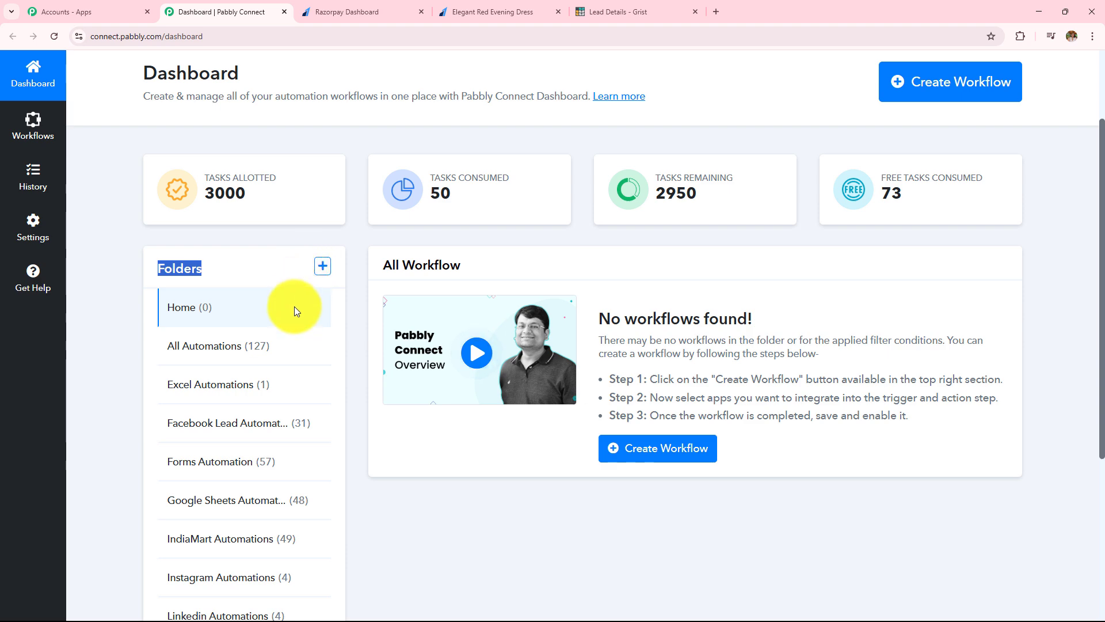
scroll(289, 349, down, 2)
scroll(300, 413, up, 3)
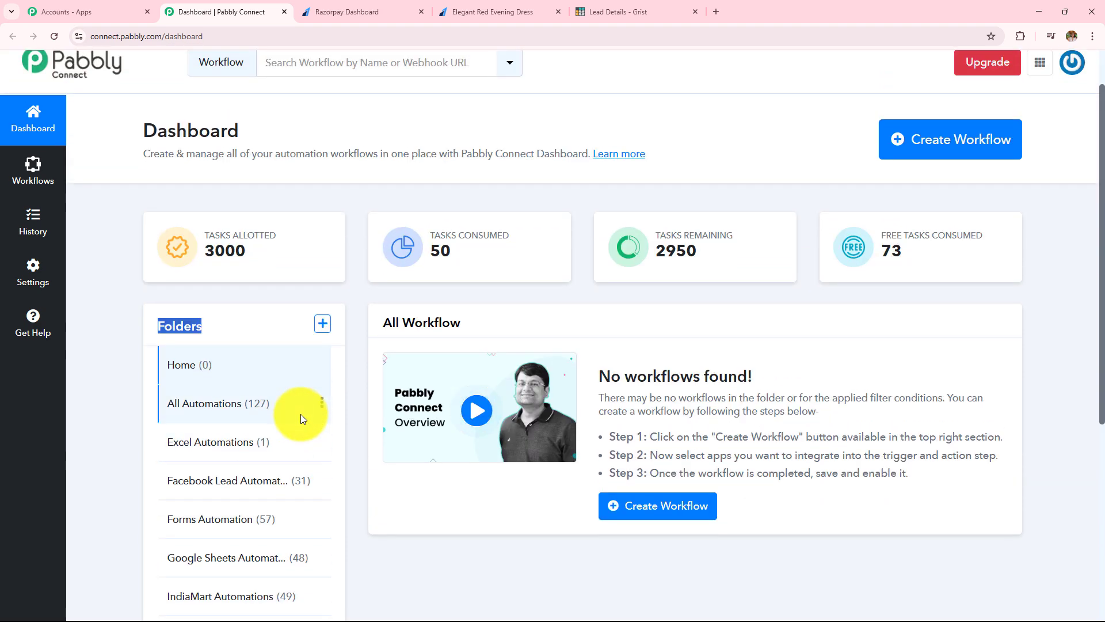
click(322, 324)
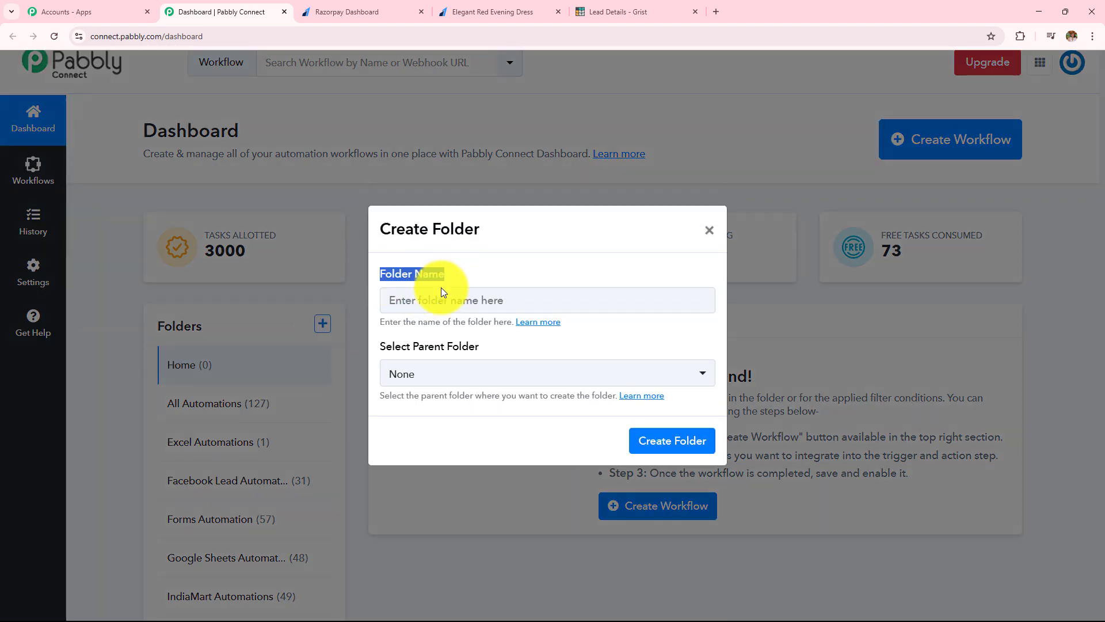
drag(385, 346, 578, 350)
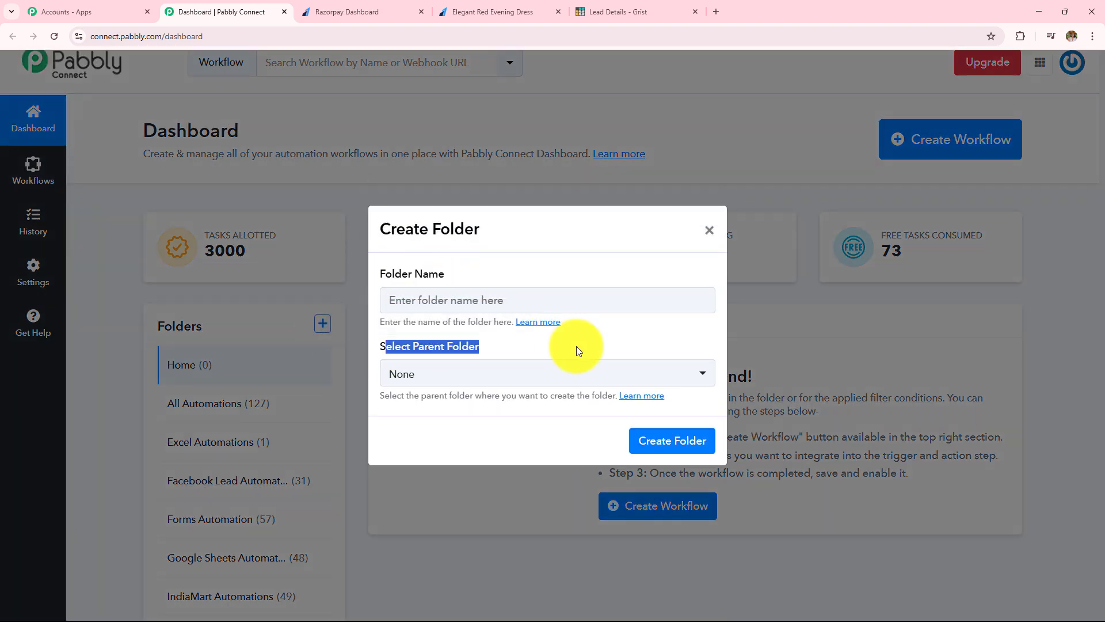
click(709, 231)
scroll(769, 305, up, 1)
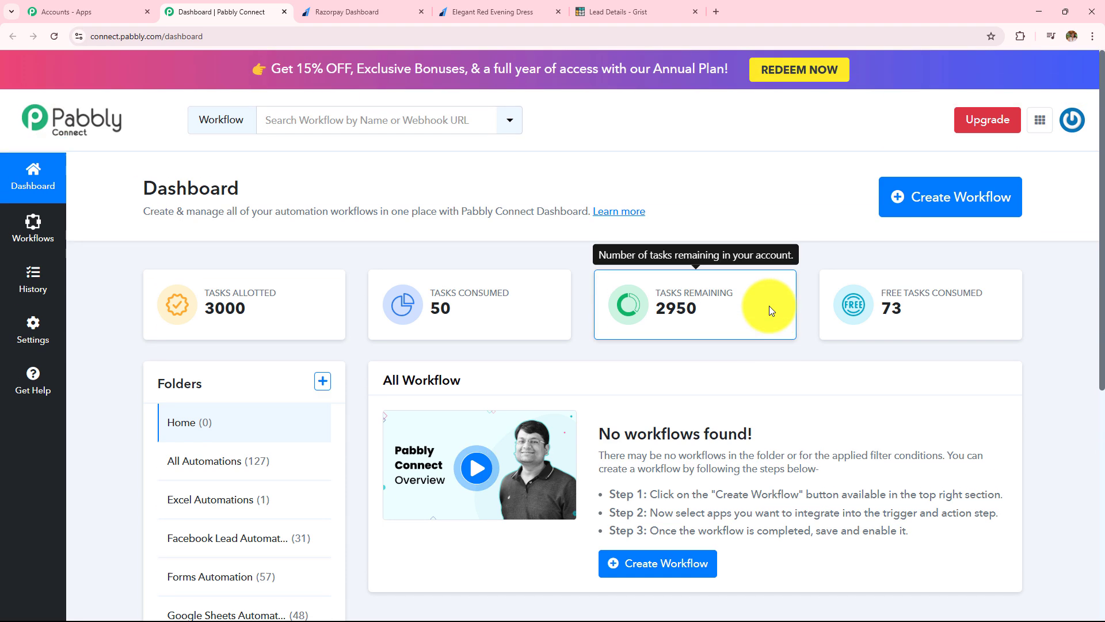
Step: Start a new workflow named 'How to Create Grist Record on Razorpay Payment'
click(951, 205)
click(449, 289)
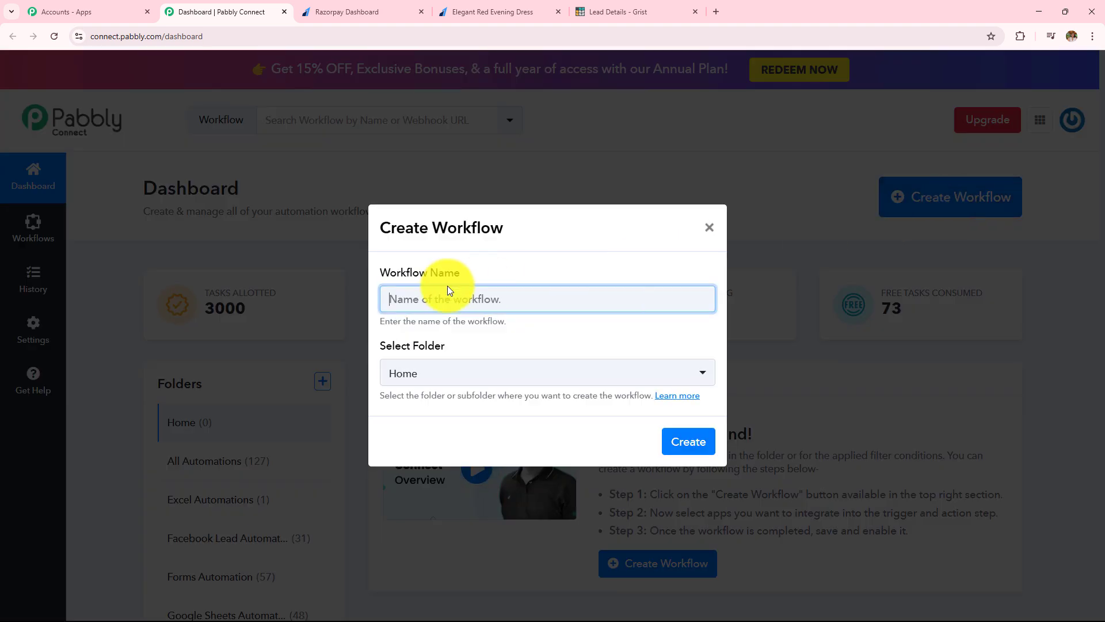
drag(380, 270, 578, 272)
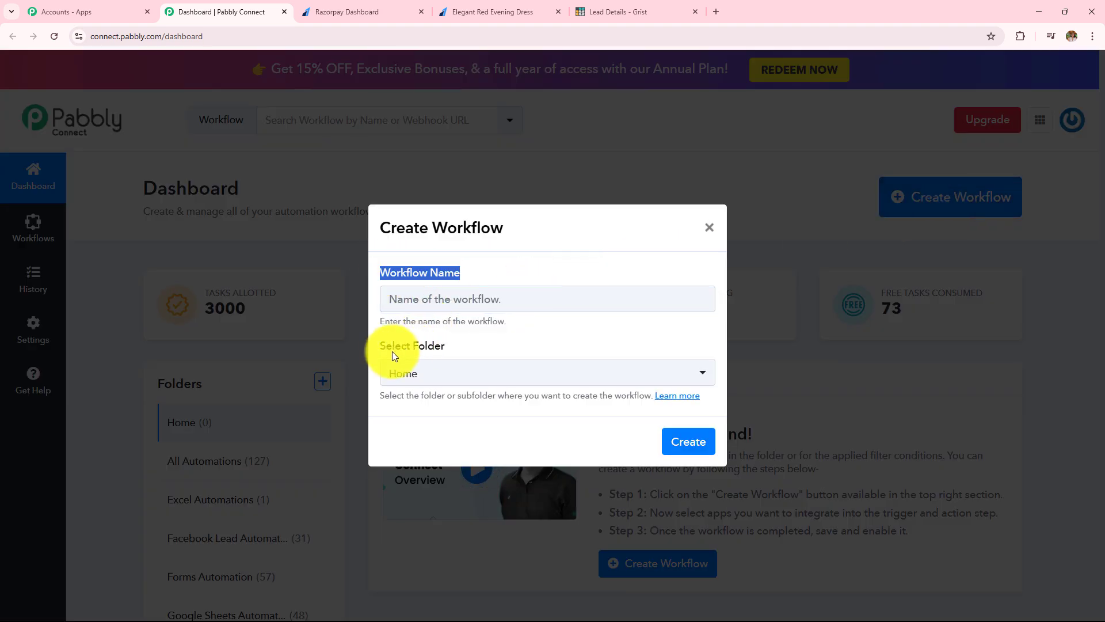
drag(377, 345, 479, 346)
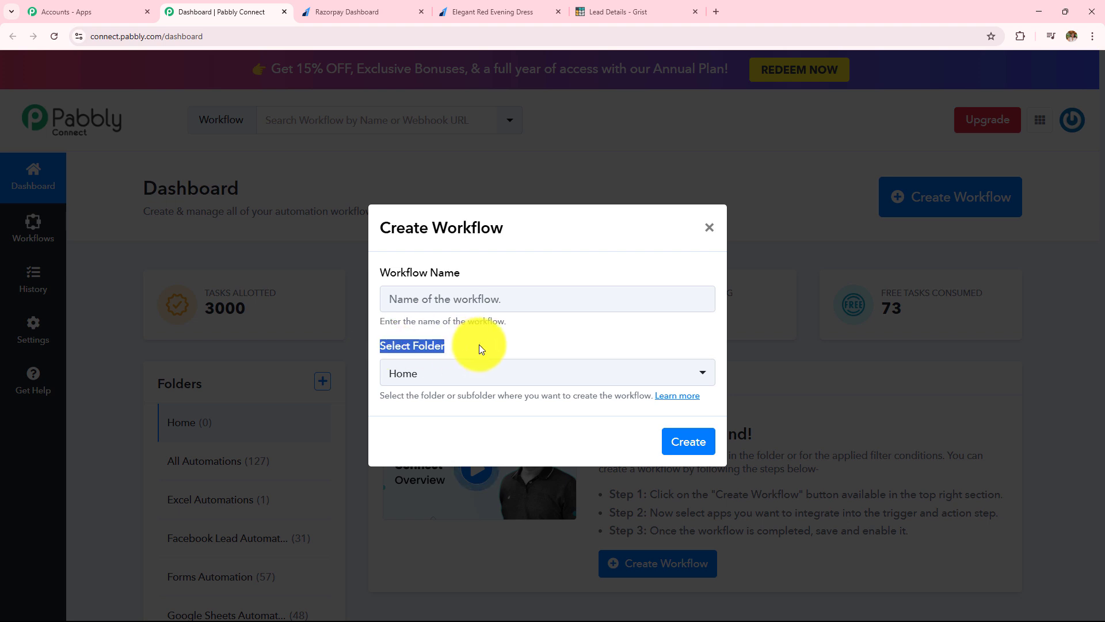
click(483, 298)
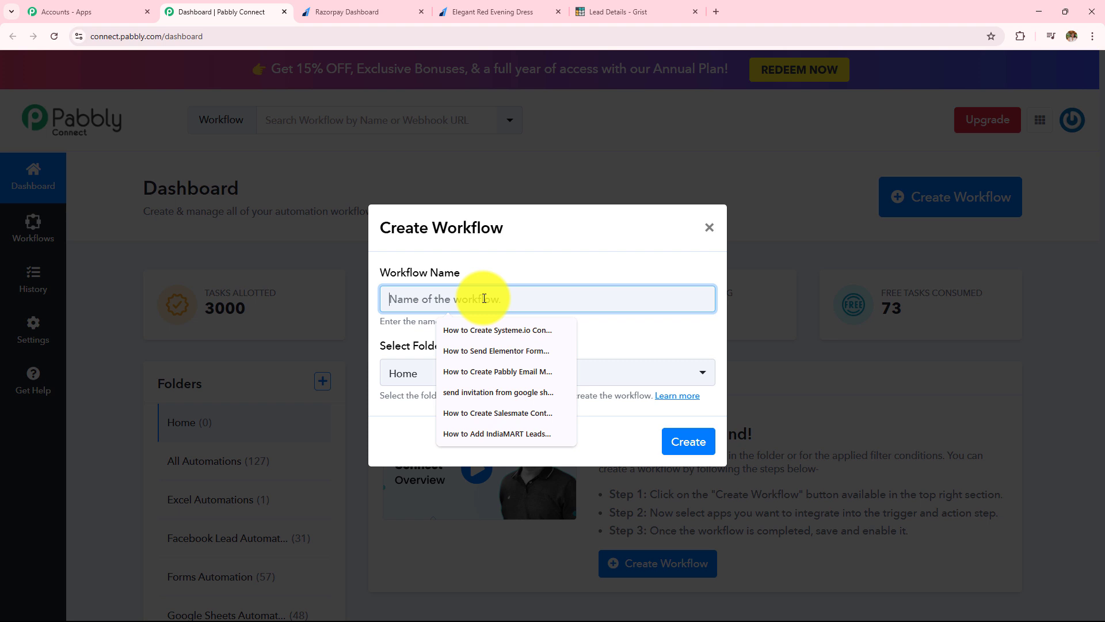
text(How to Create Grist Record on Razorpay Payment)
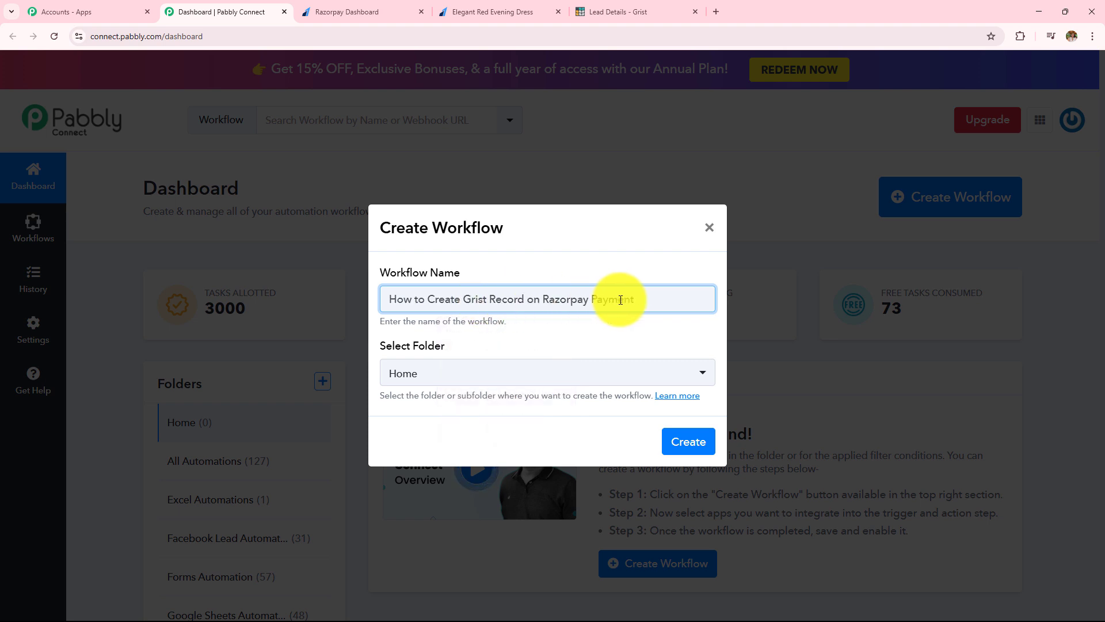
key(ctrl+a)
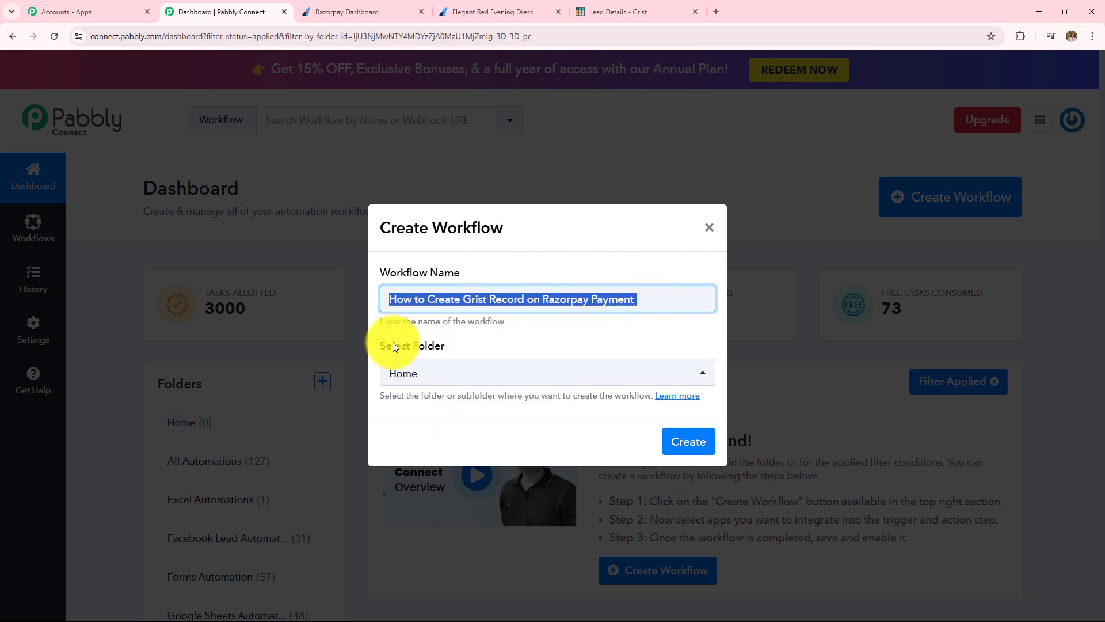
drag(381, 345, 448, 347)
Step: Put the workflow in the Razorpay Automations folder and create it
click(452, 374)
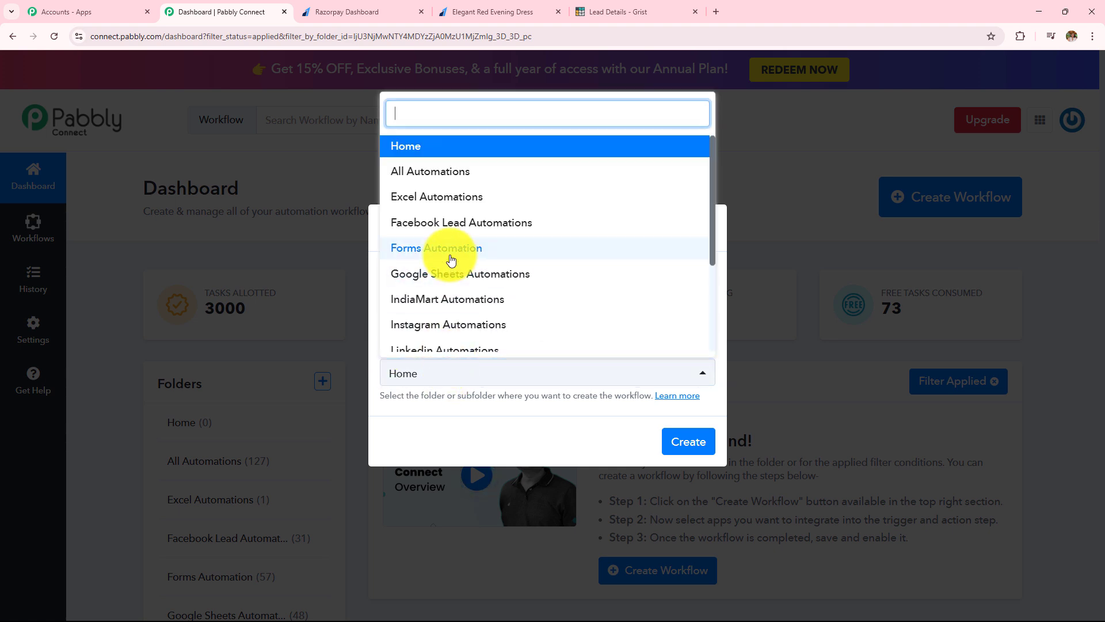
scroll(452, 260, down, 3)
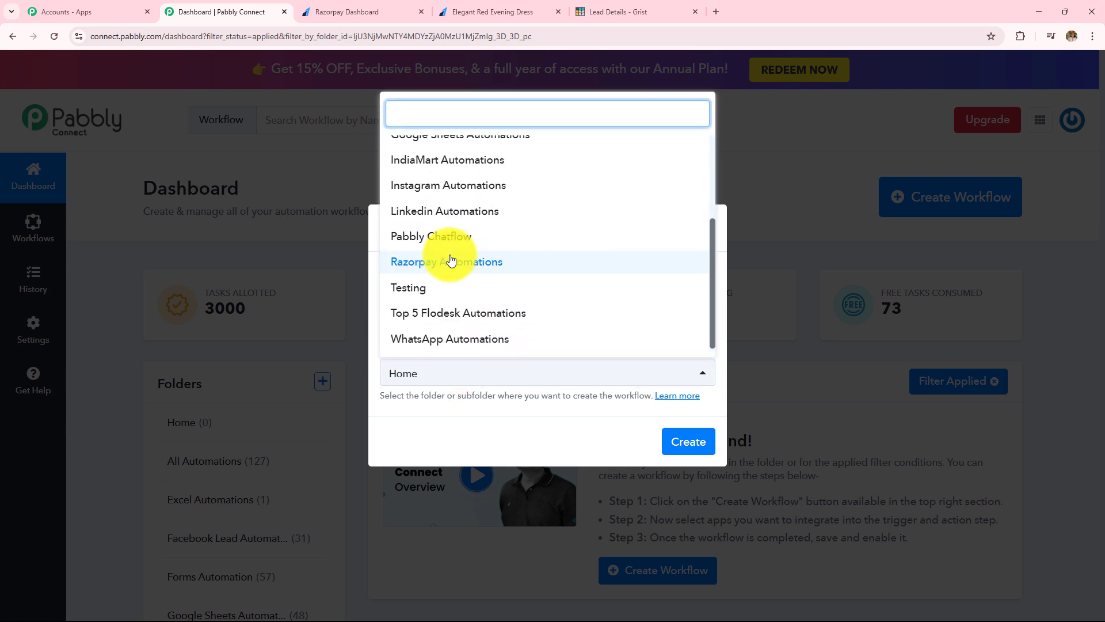
click(403, 260)
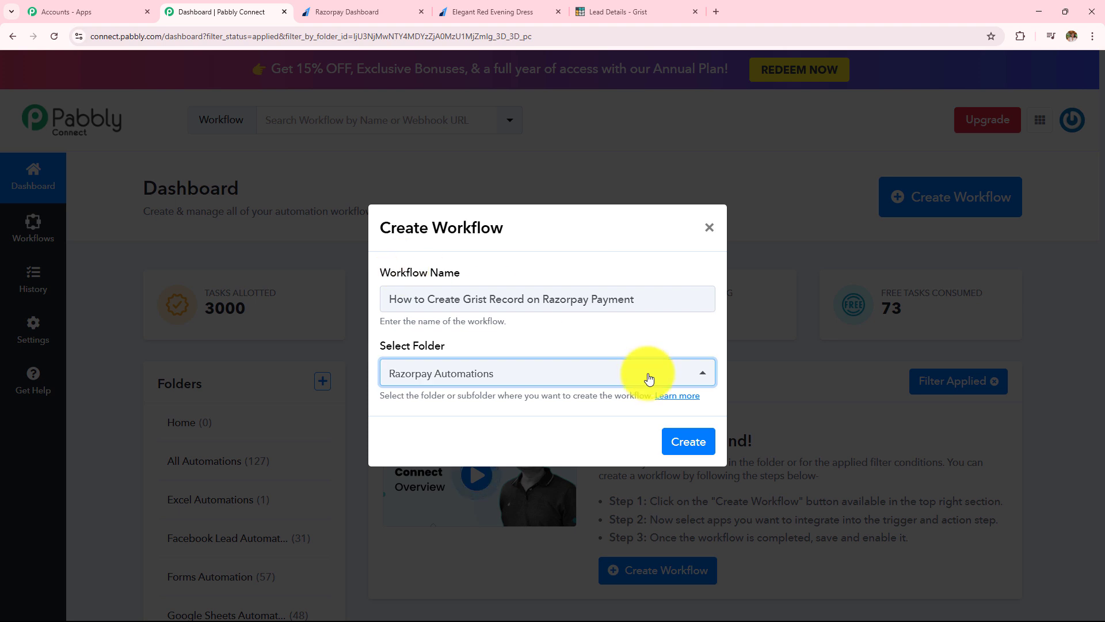
click(670, 439)
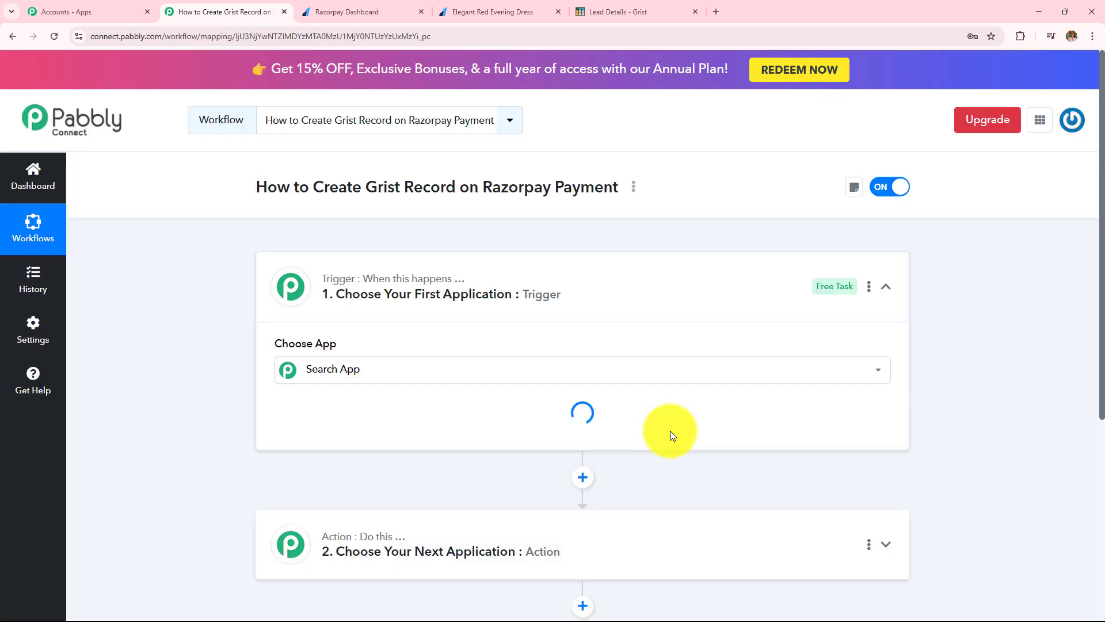
click(591, 286)
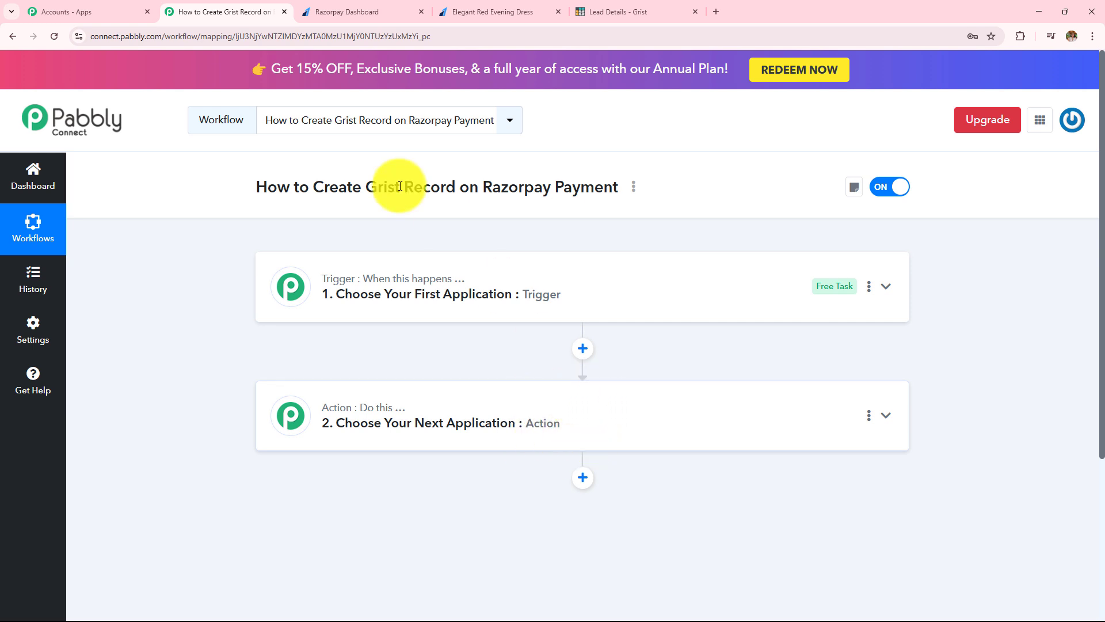
drag(324, 186, 611, 186)
click(455, 240)
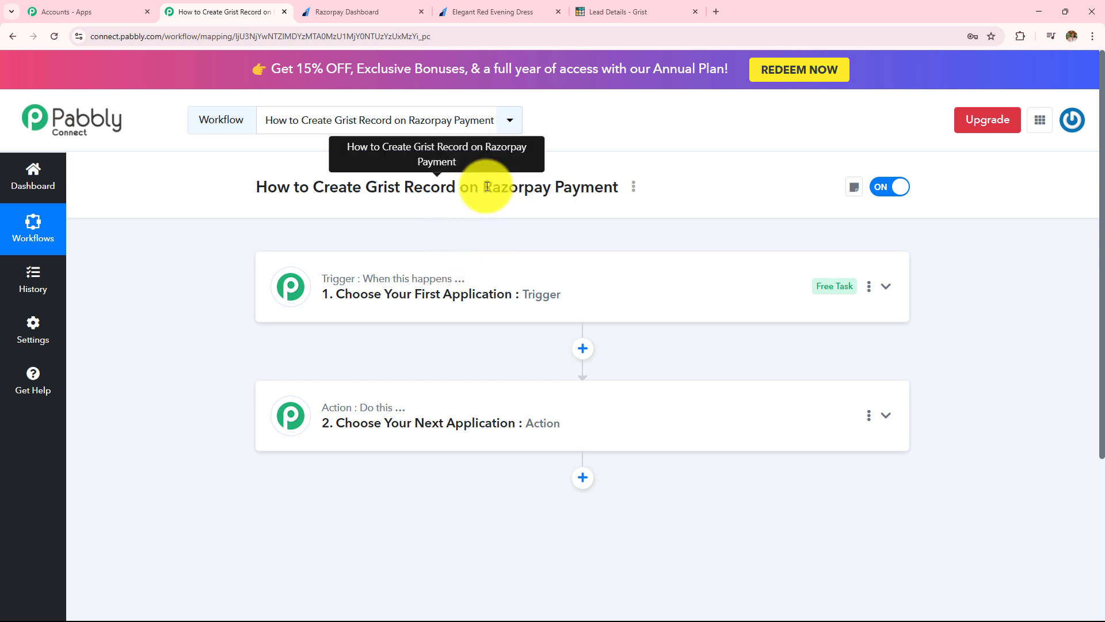
drag(484, 187, 620, 188)
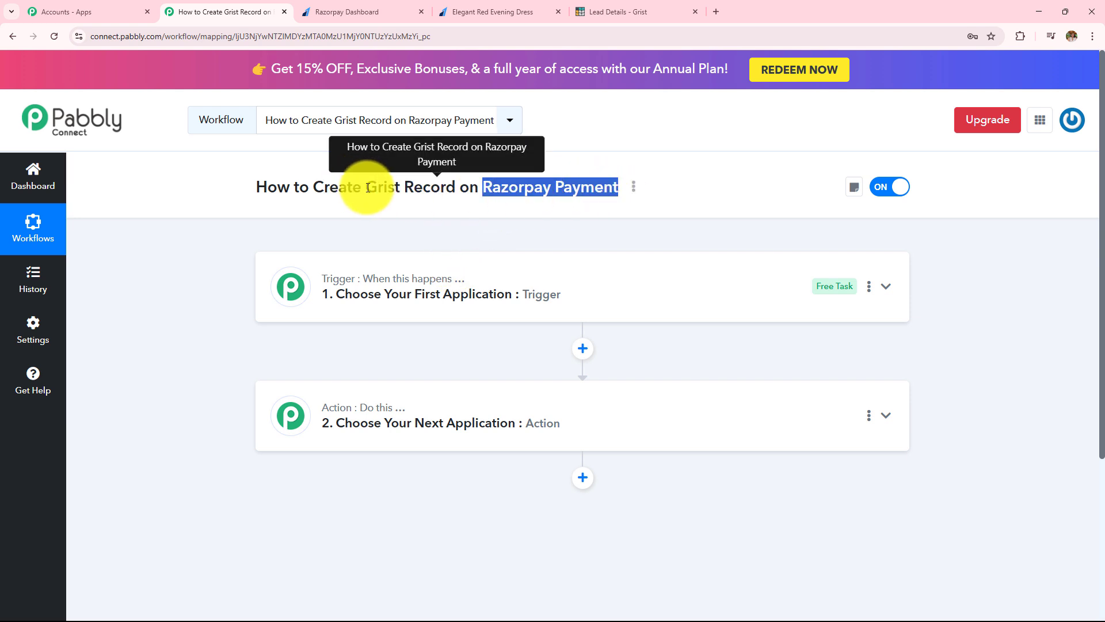
drag(366, 188, 588, 202)
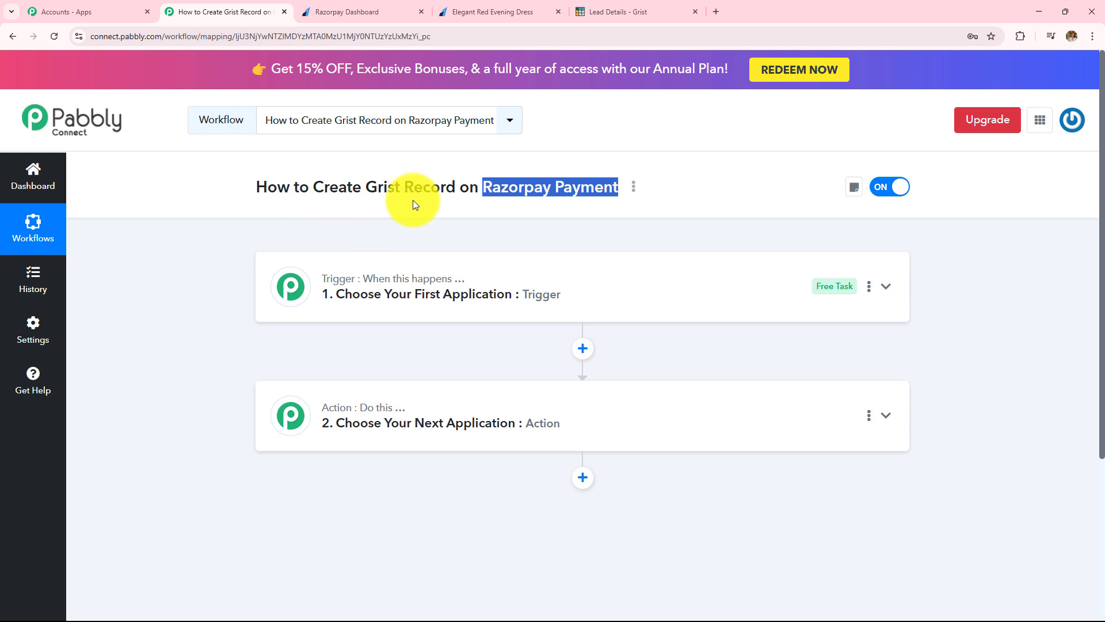
Step: Set Razorpay's Payment Captured as the trigger event and review the webhook setup instructions
click(466, 322)
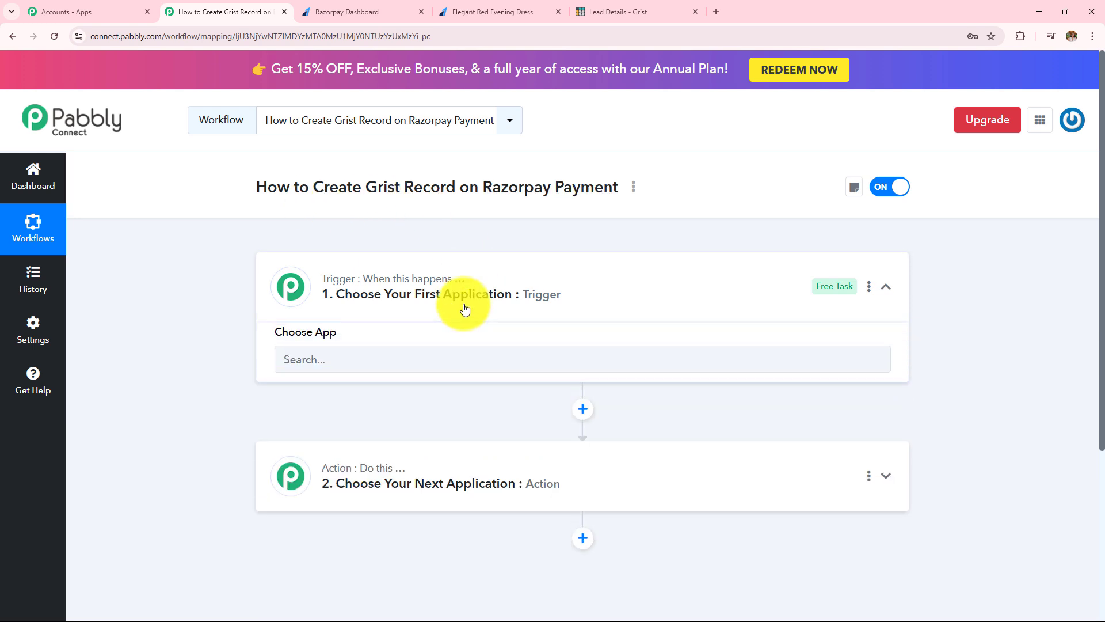
click(456, 371)
text(R)
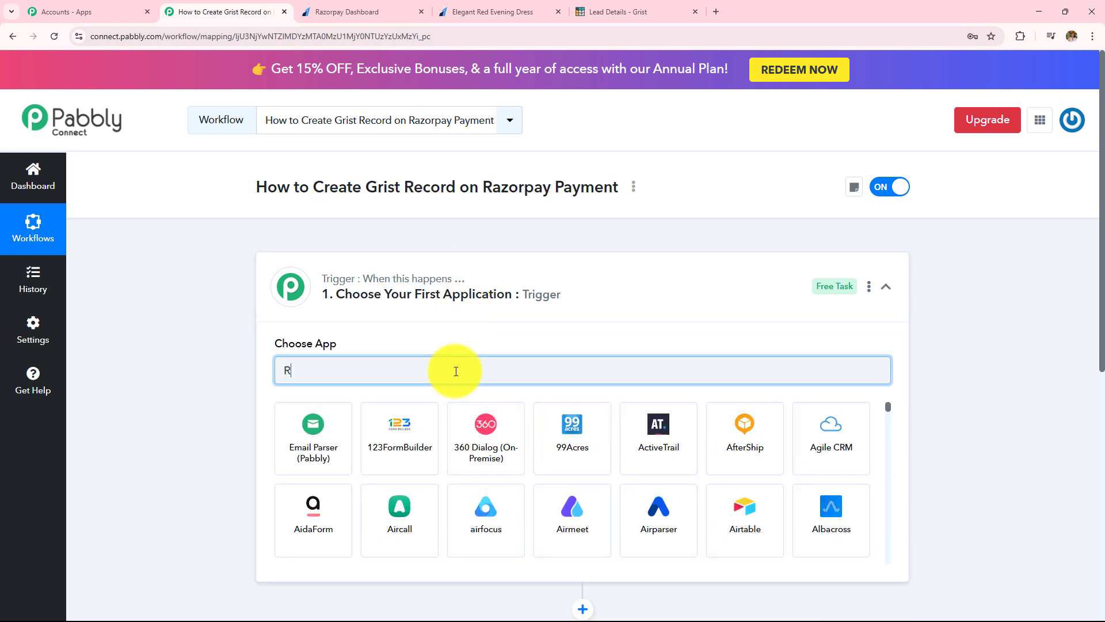
text(azorpay)
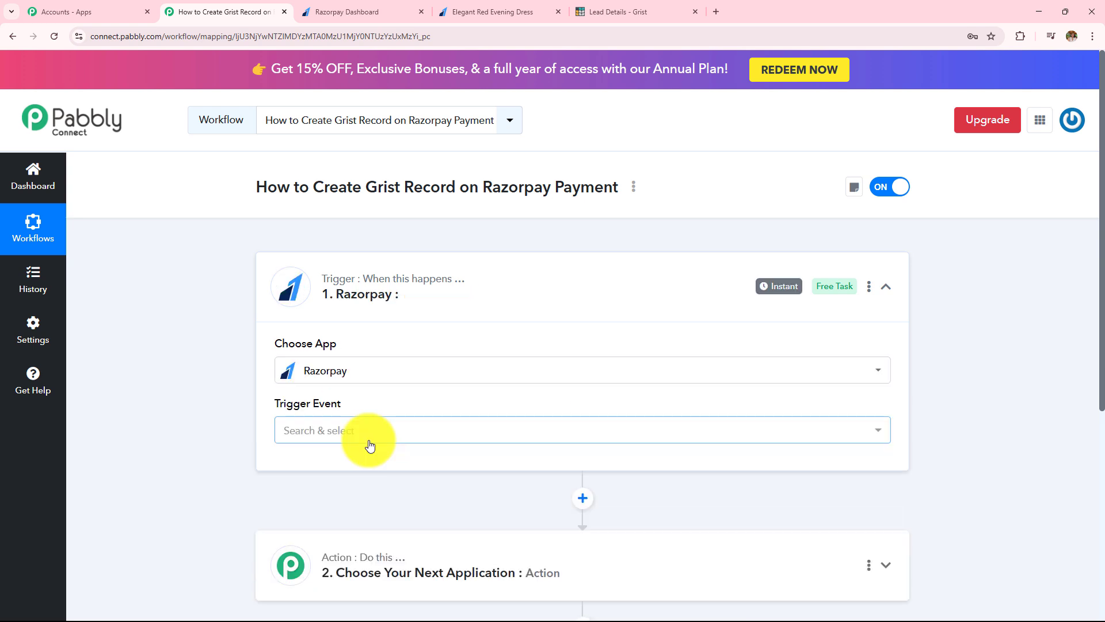
click(371, 444)
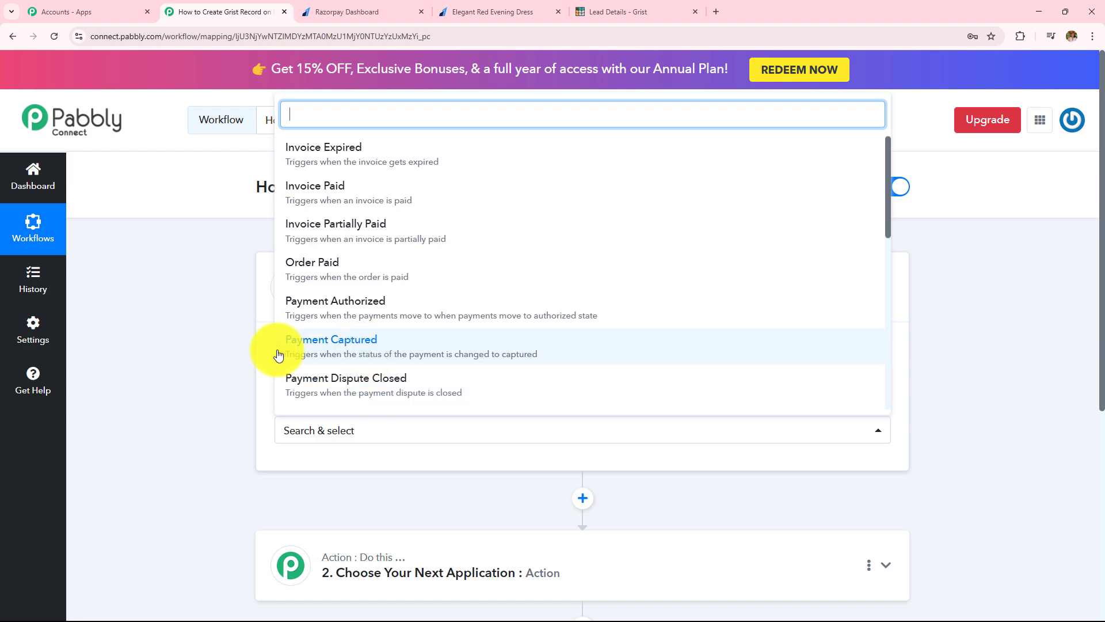
click(395, 351)
scroll(395, 351, down, 3)
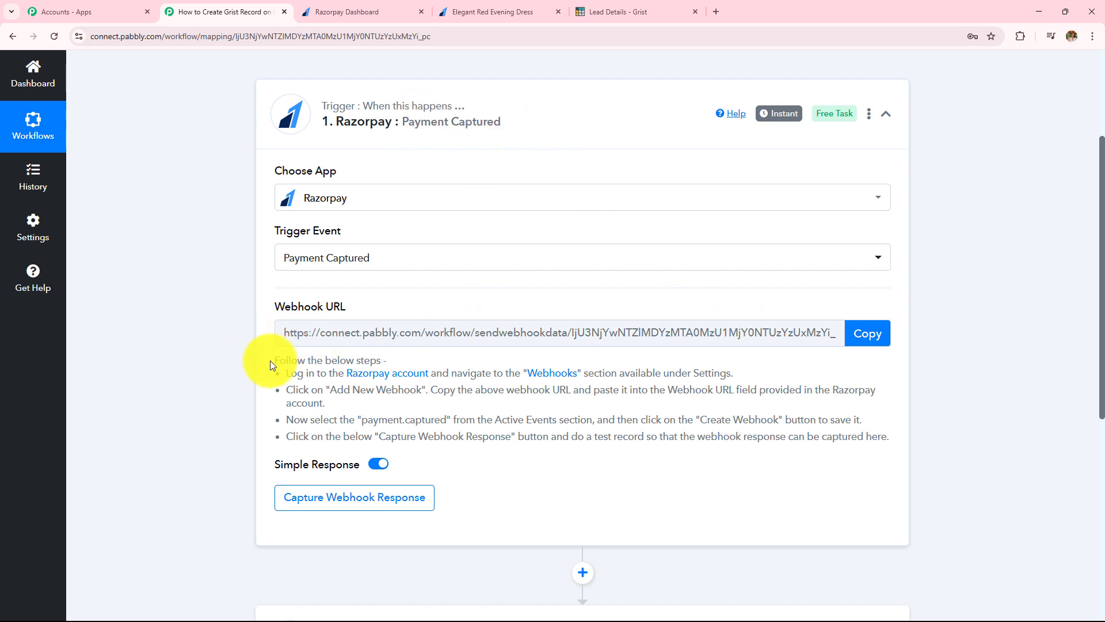
drag(270, 359, 915, 444)
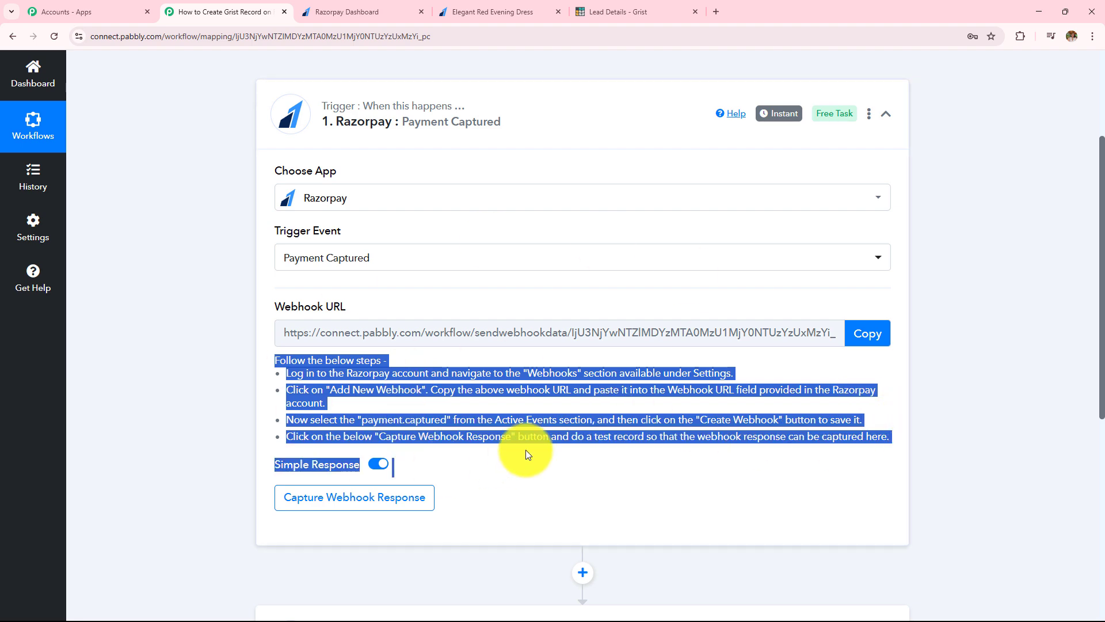
click(351, 12)
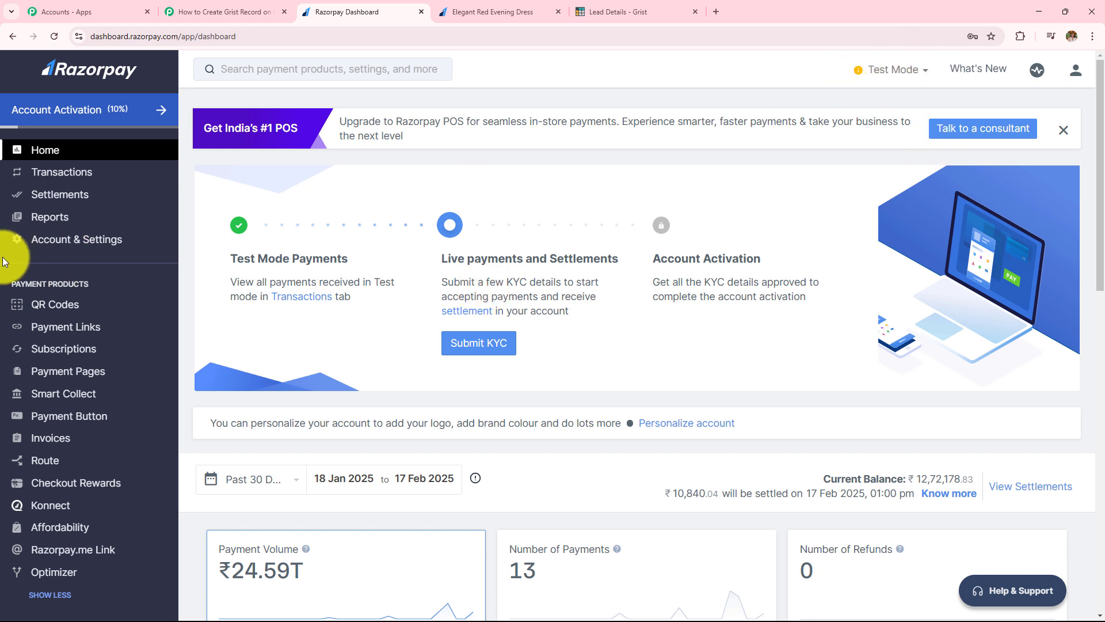
Step: Open Developers > Webhooks in the Razorpay Dashboard and start adding a new webhook
scroll(29, 346, down, 7)
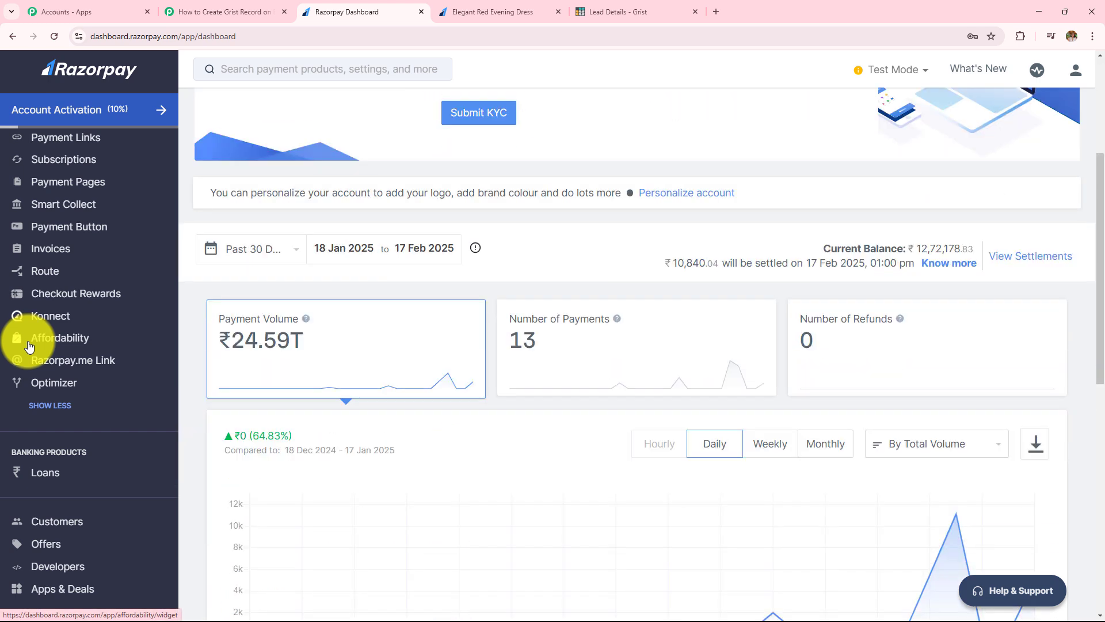
click(72, 564)
scroll(356, 323, up, 4)
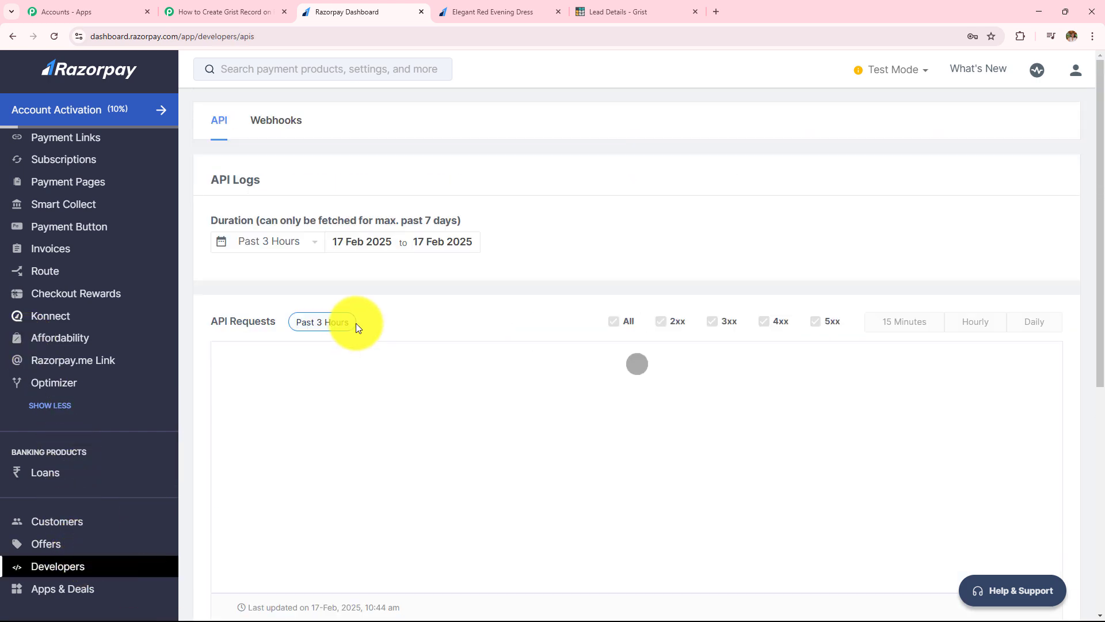
click(301, 132)
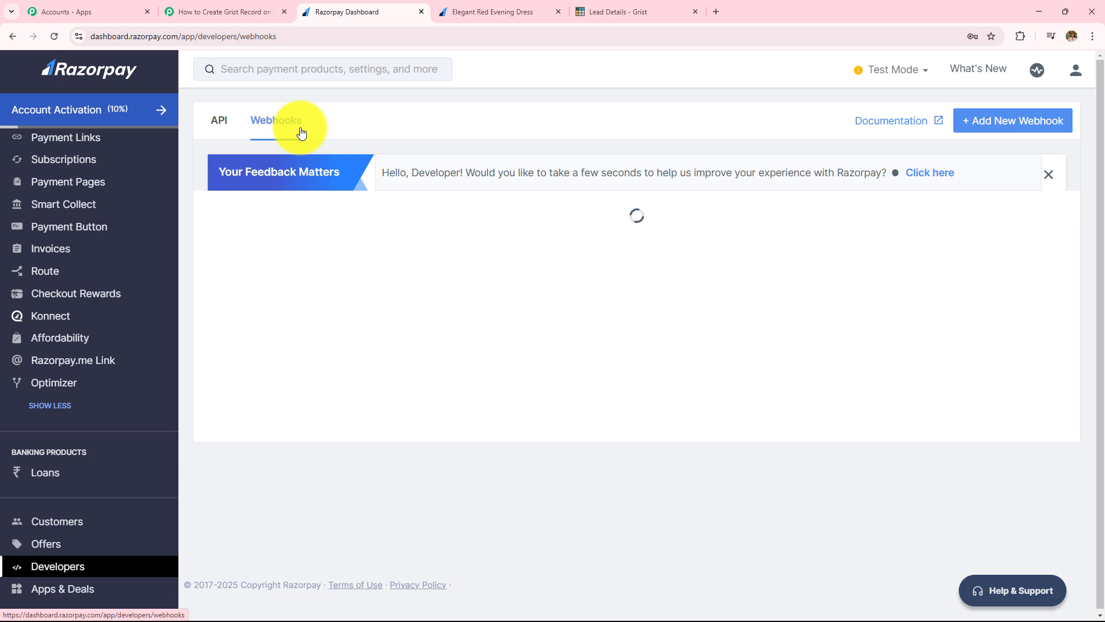
click(981, 131)
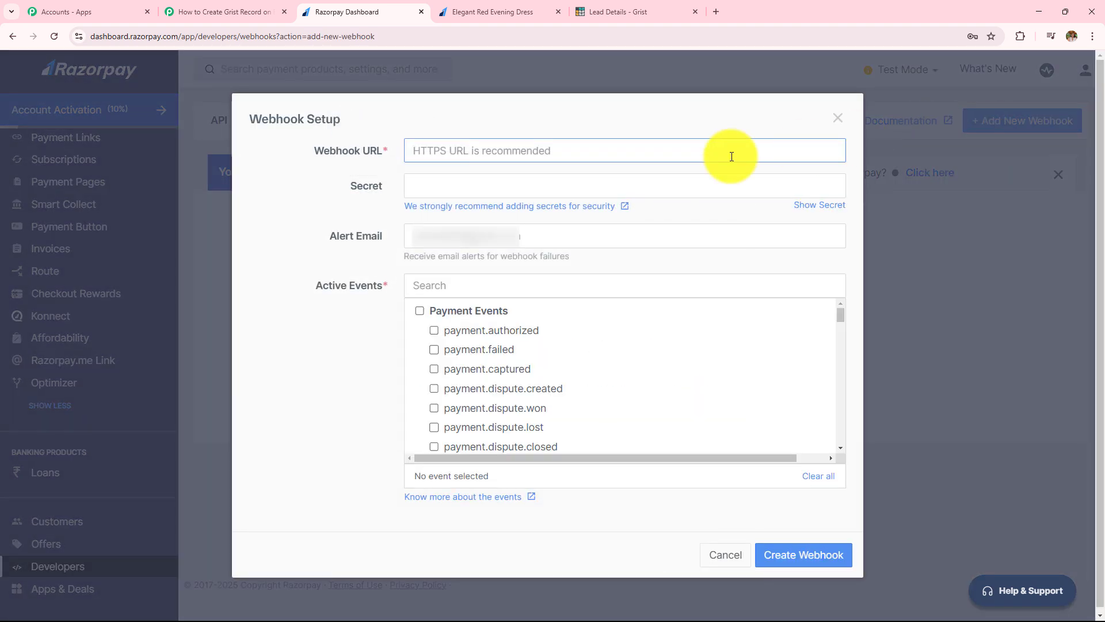
drag(317, 152, 384, 152)
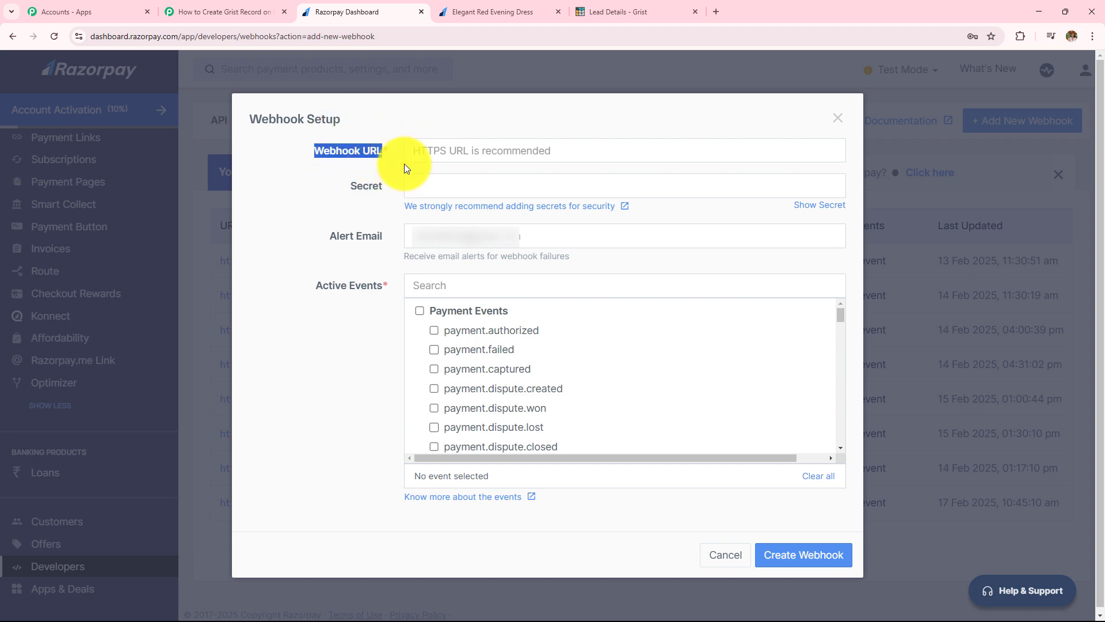
Step: Copy the Pabbly trigger's webhook URL and ready the Razorpay Webhook URL field
click(234, 13)
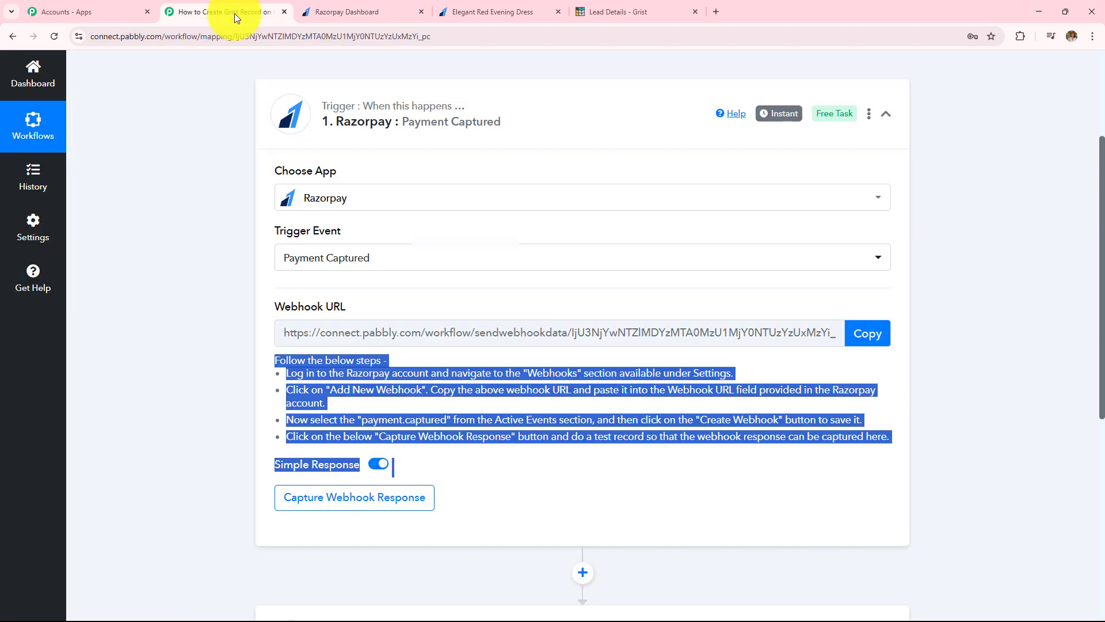
click(868, 333)
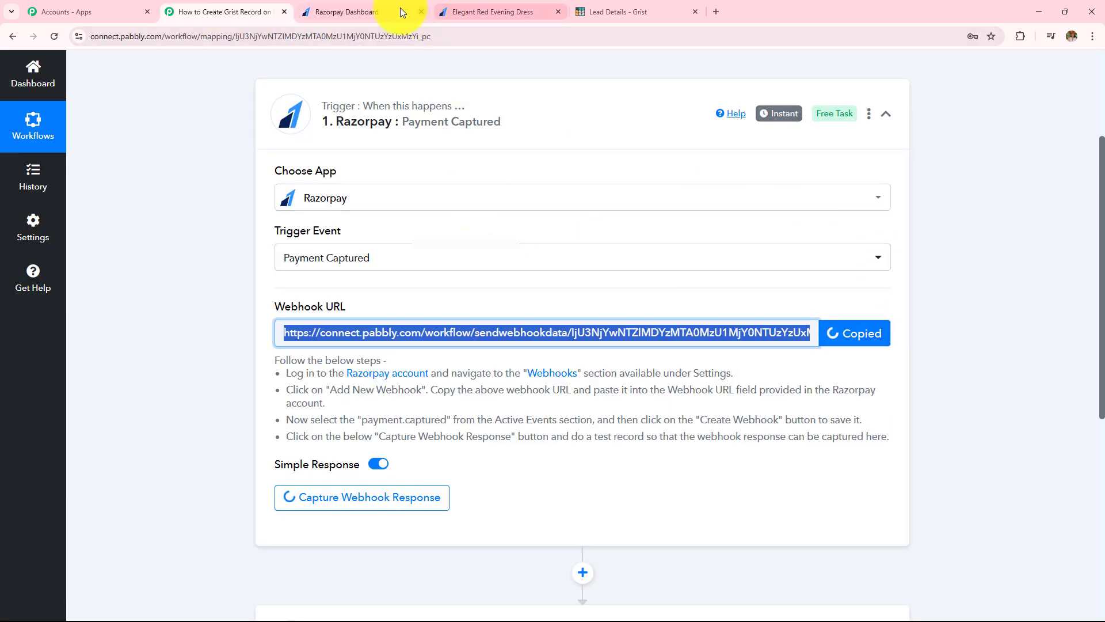
click(340, 12)
click(493, 150)
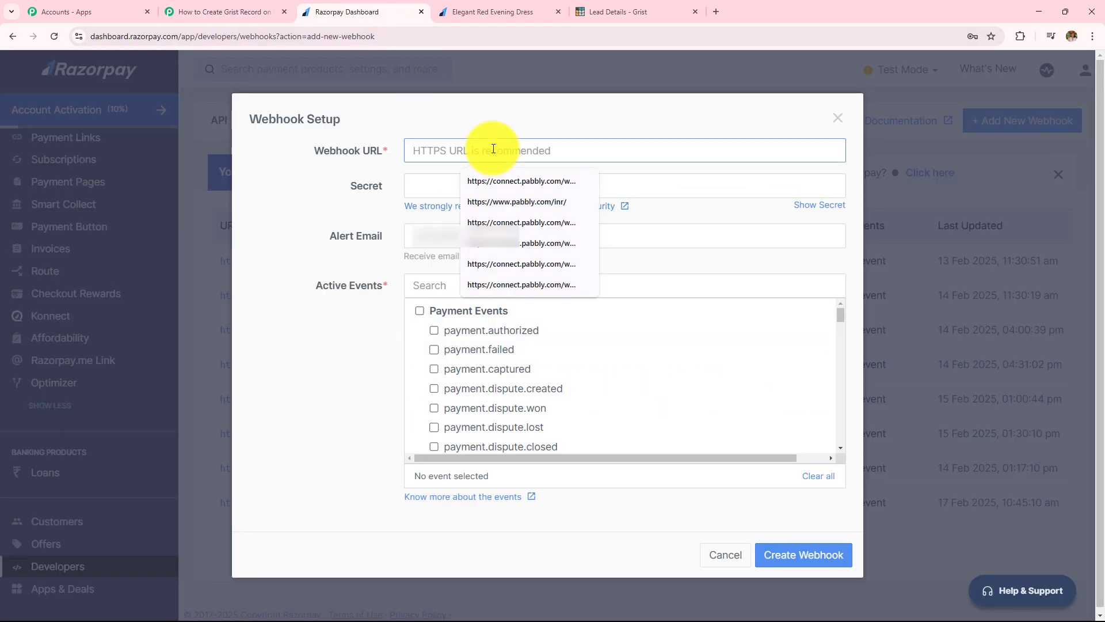
Step: Paste the Pabbly webhook URL, enter a webhook secret, and tick payment.captured
key(ctrl+v)
click(489, 186)
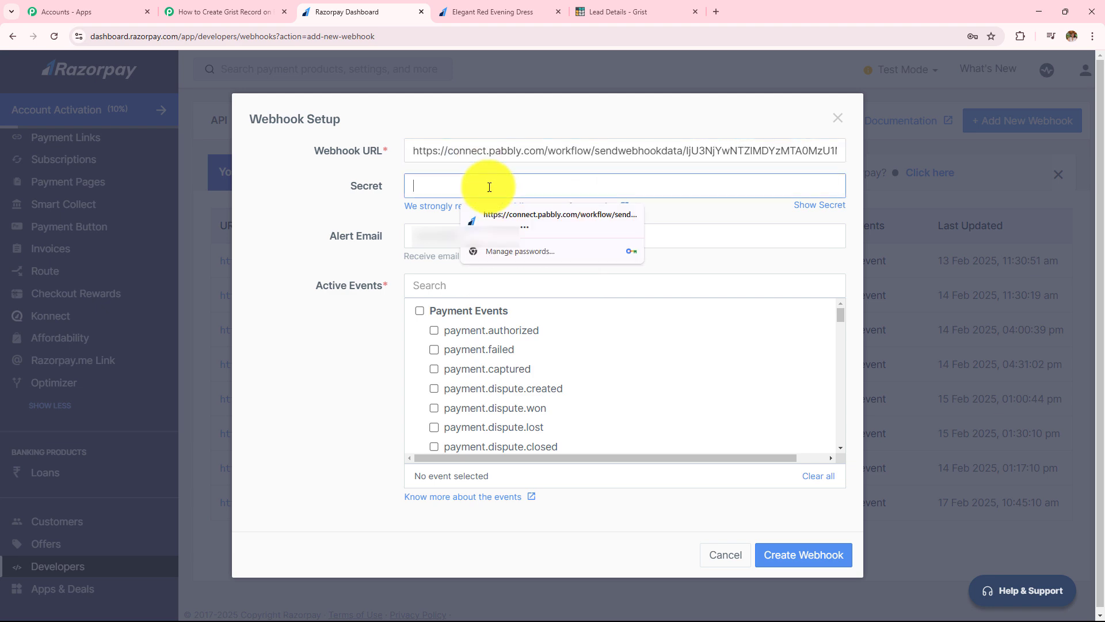
text(123)
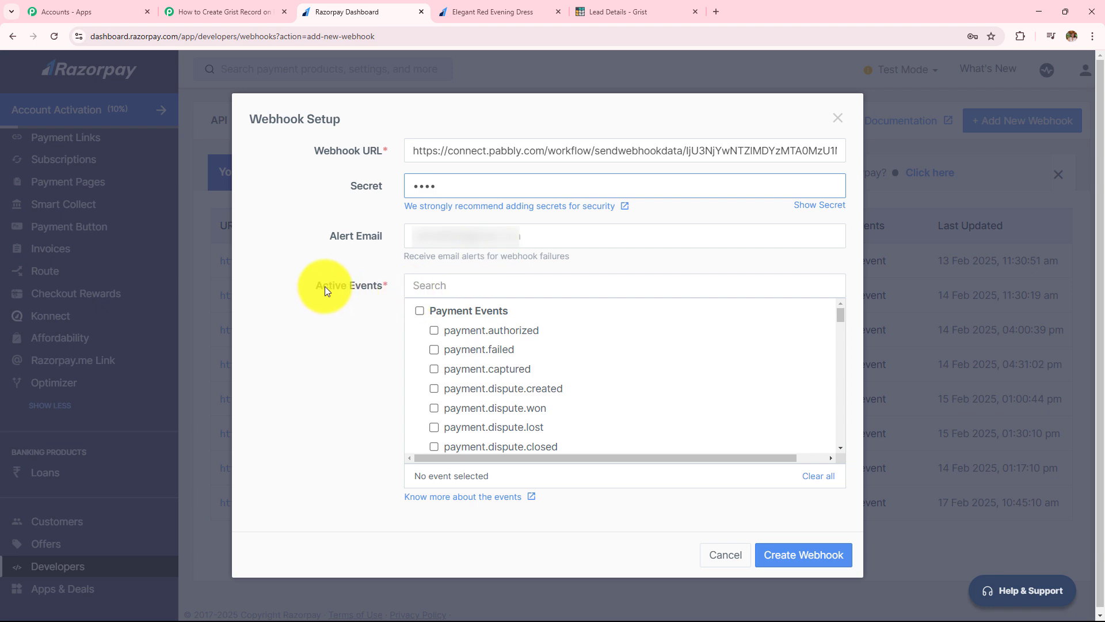
drag(318, 286, 380, 289)
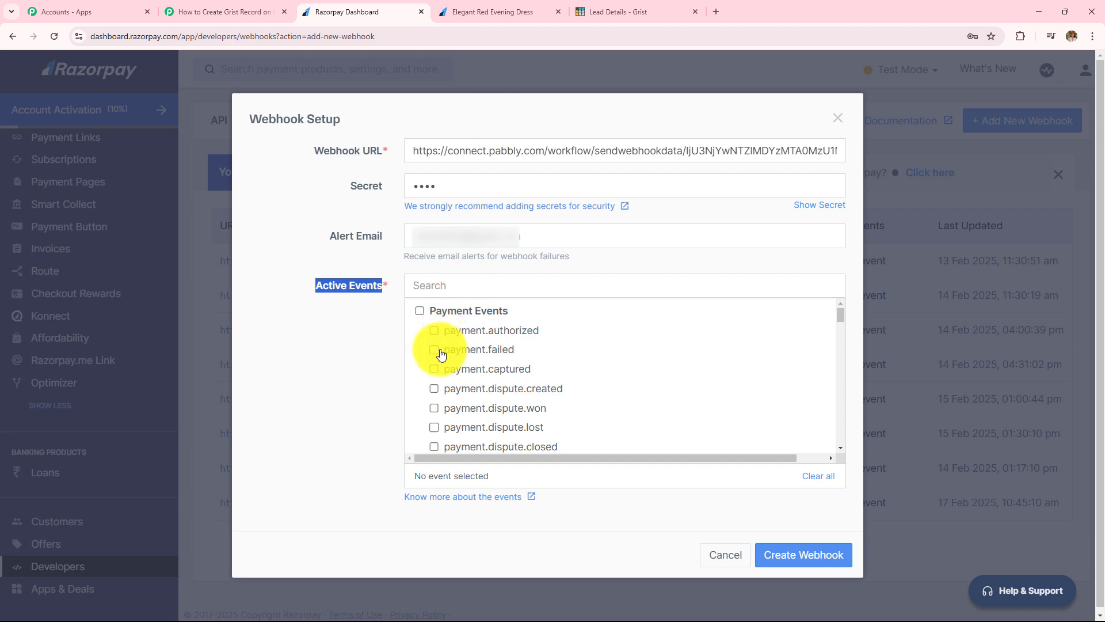
click(436, 369)
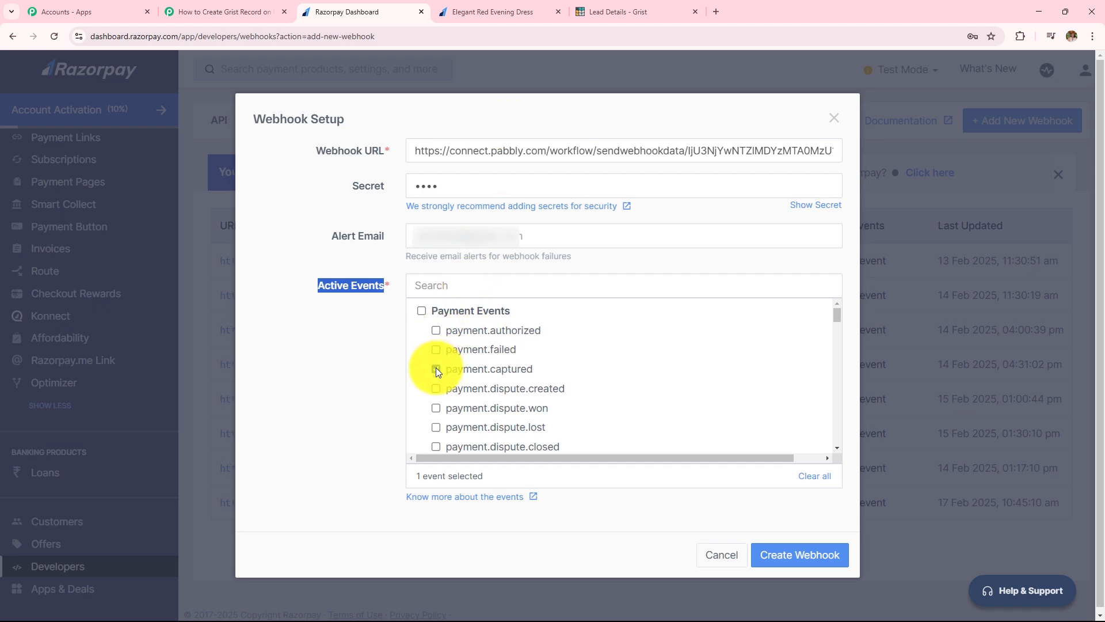
Step: Save the new webhook and confirm it was created
click(791, 566)
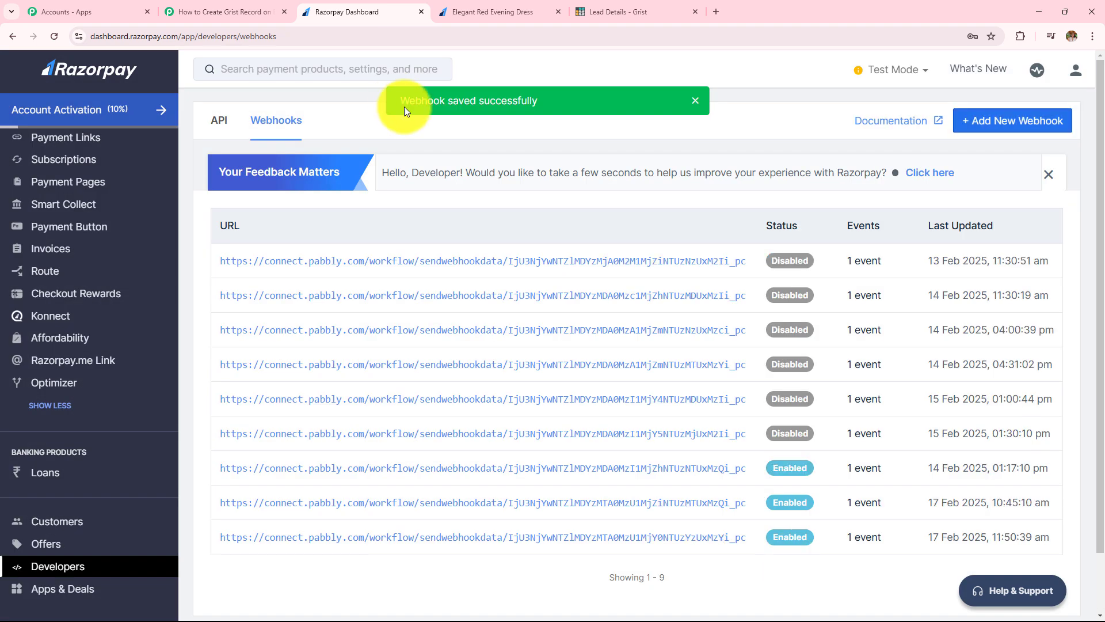
drag(404, 106, 575, 117)
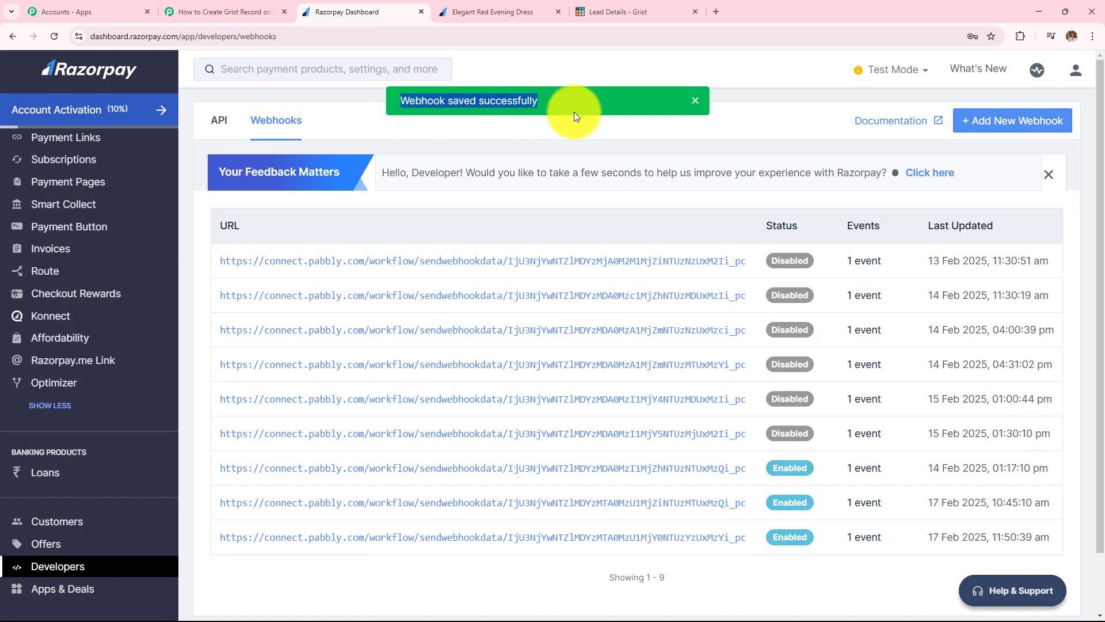
click(259, 12)
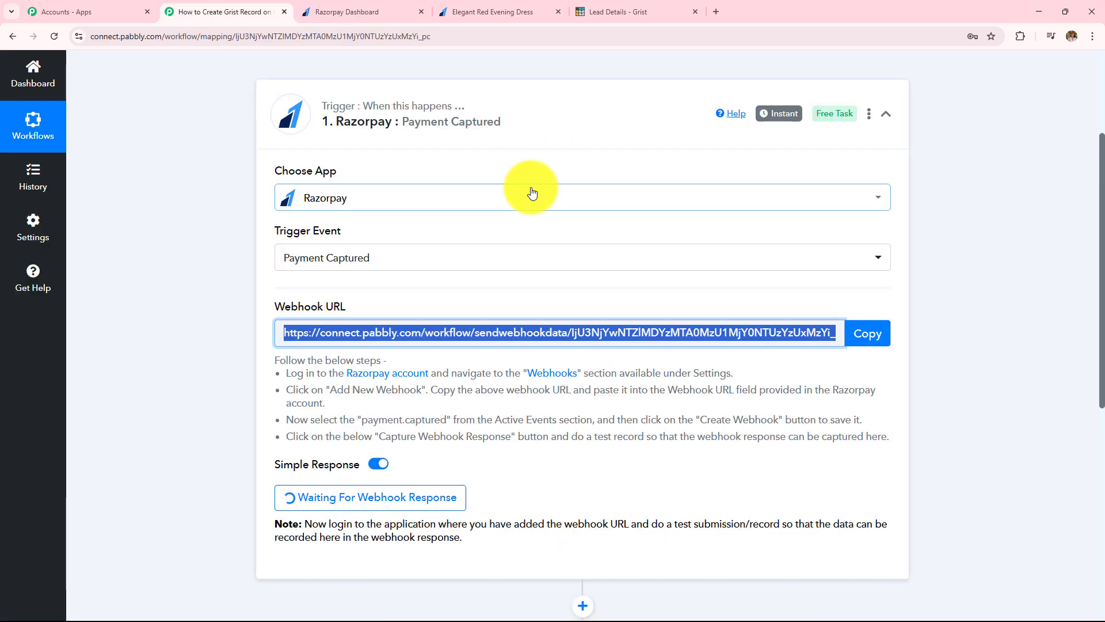
Step: Review the Razorpay trigger's setup steps, including the note about sending a test record
click(381, 8)
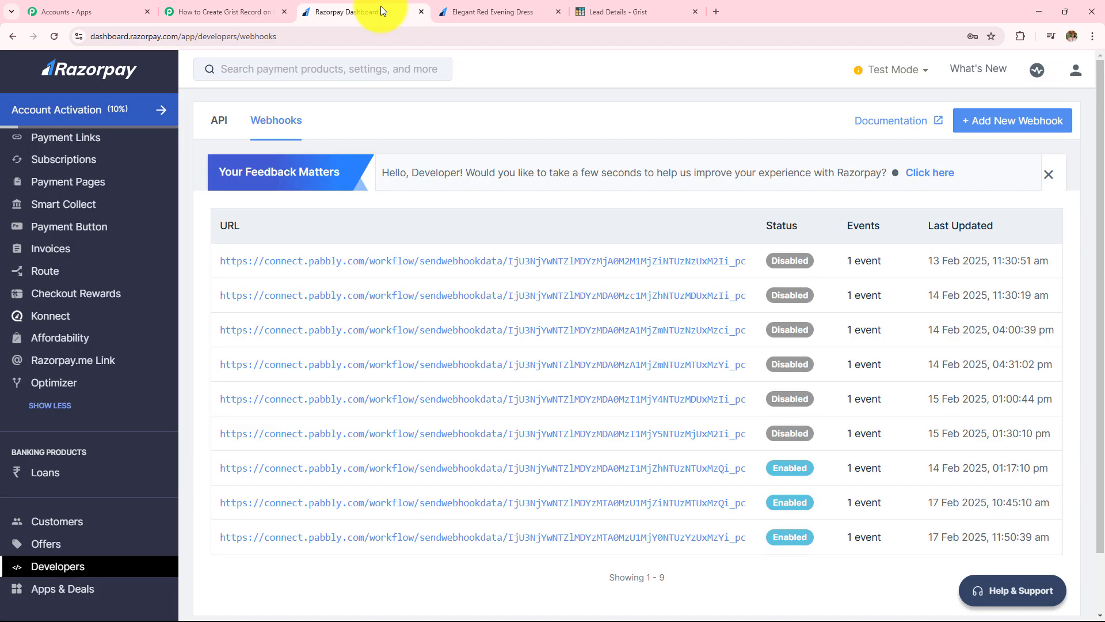
click(264, 6)
scroll(426, 305, down, 3)
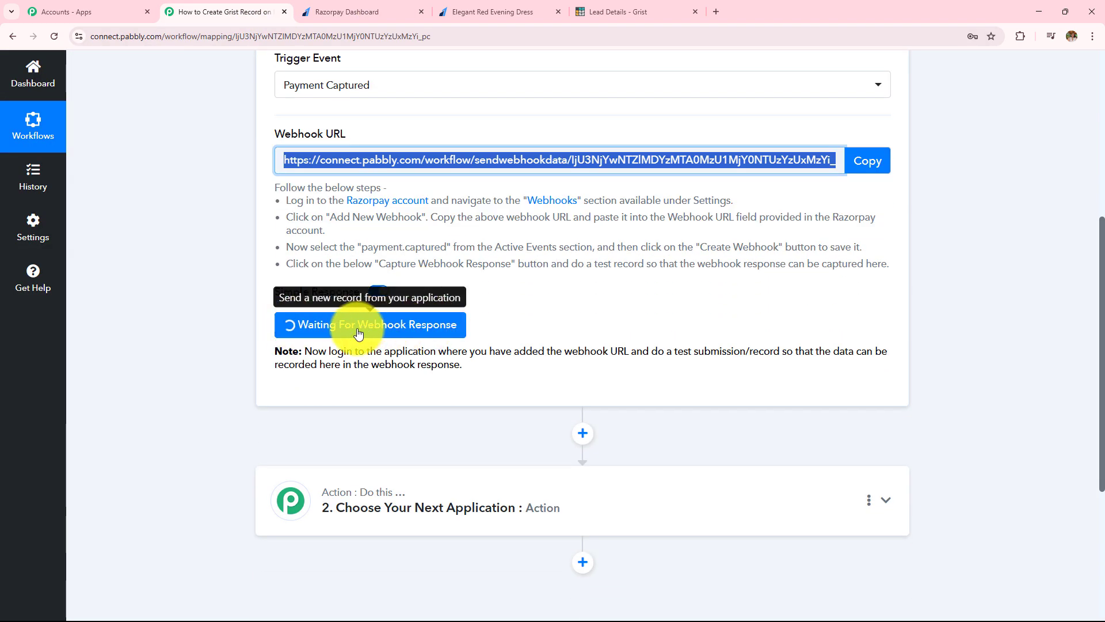
drag(306, 348, 494, 375)
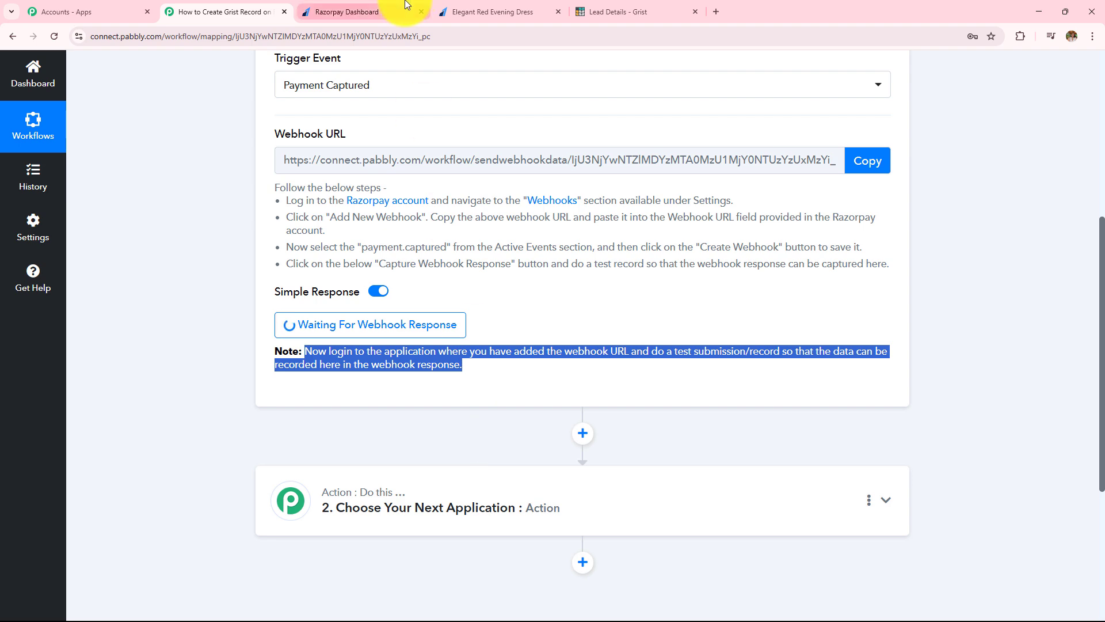
click(347, 11)
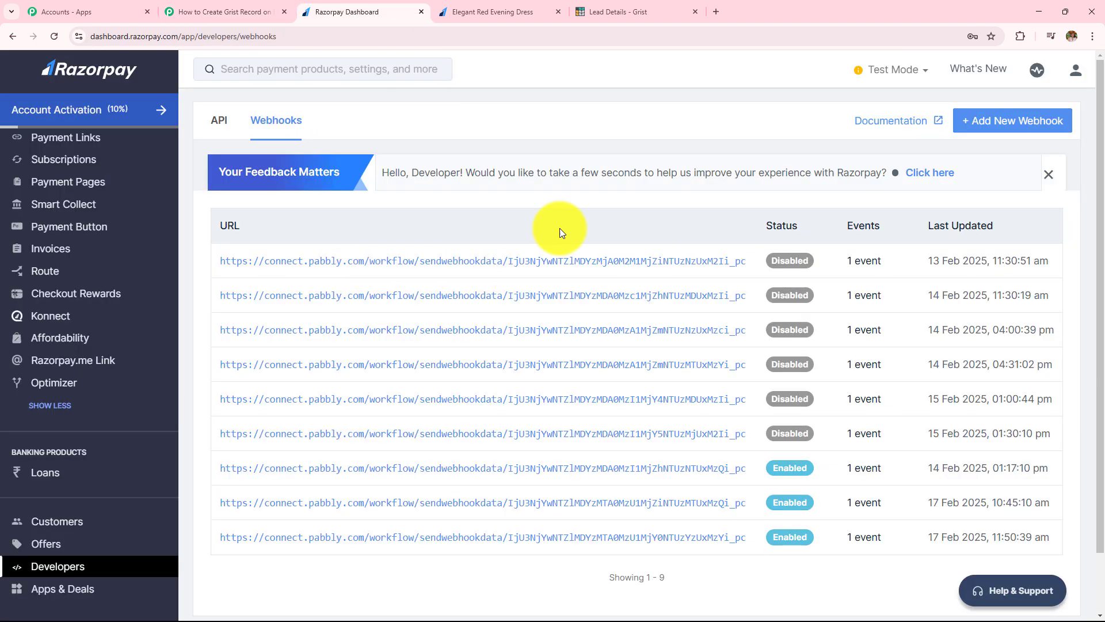
click(229, 10)
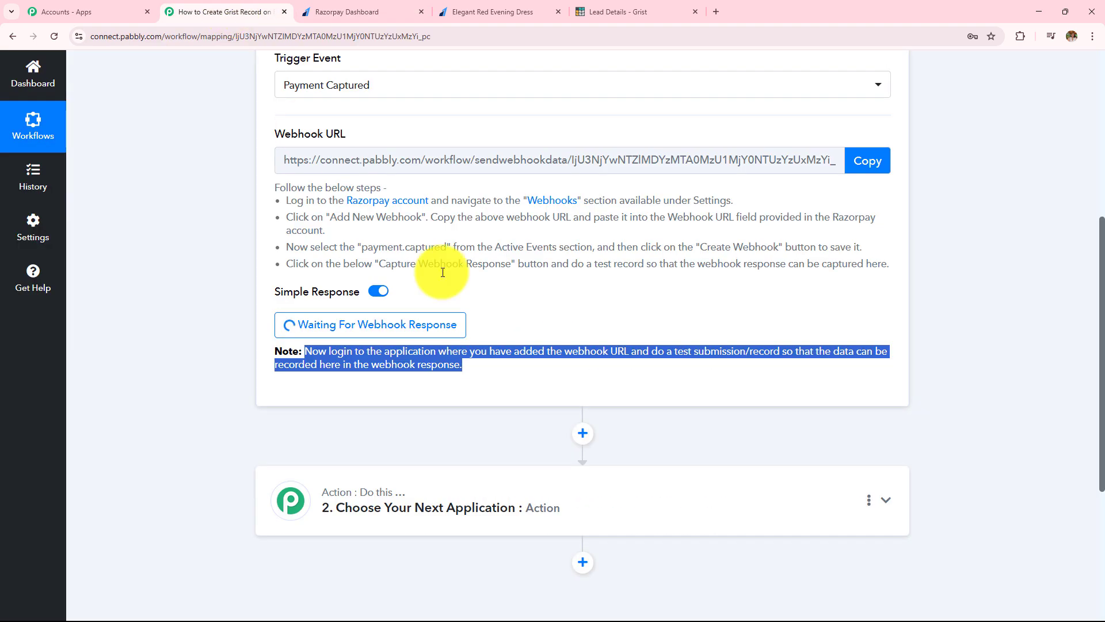
scroll(442, 272, down, 1)
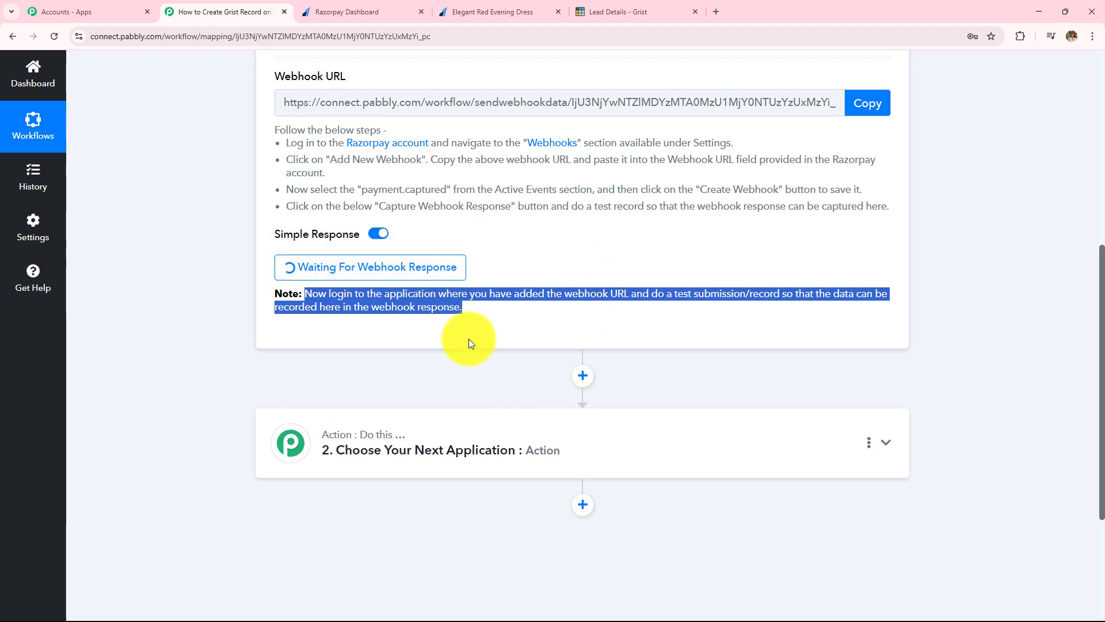
scroll(468, 338, up, 3)
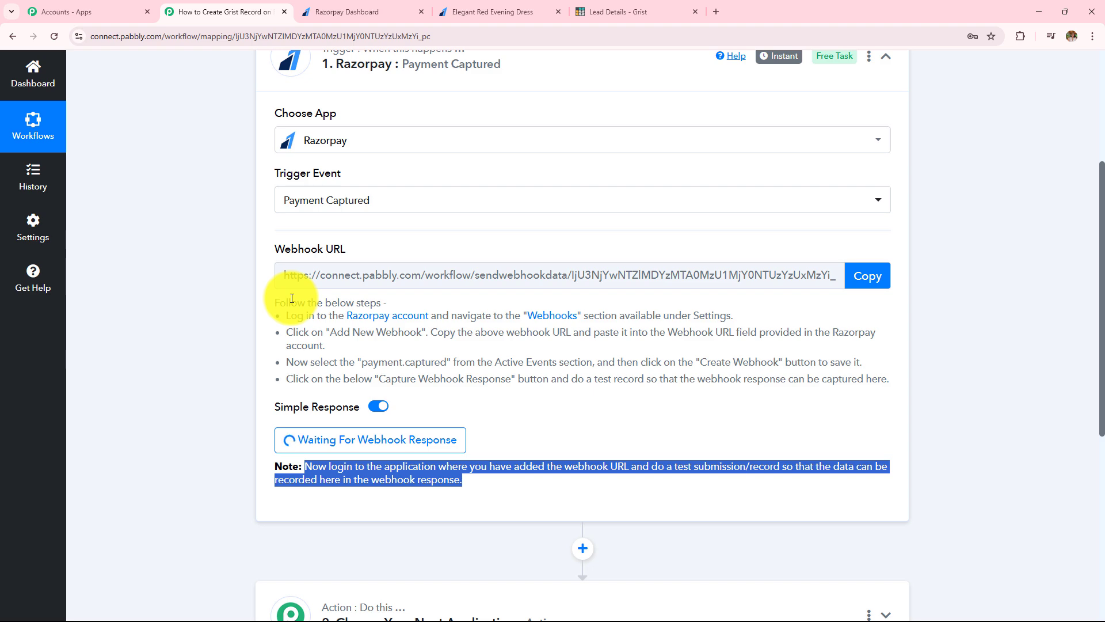
mouse_move(295, 251)
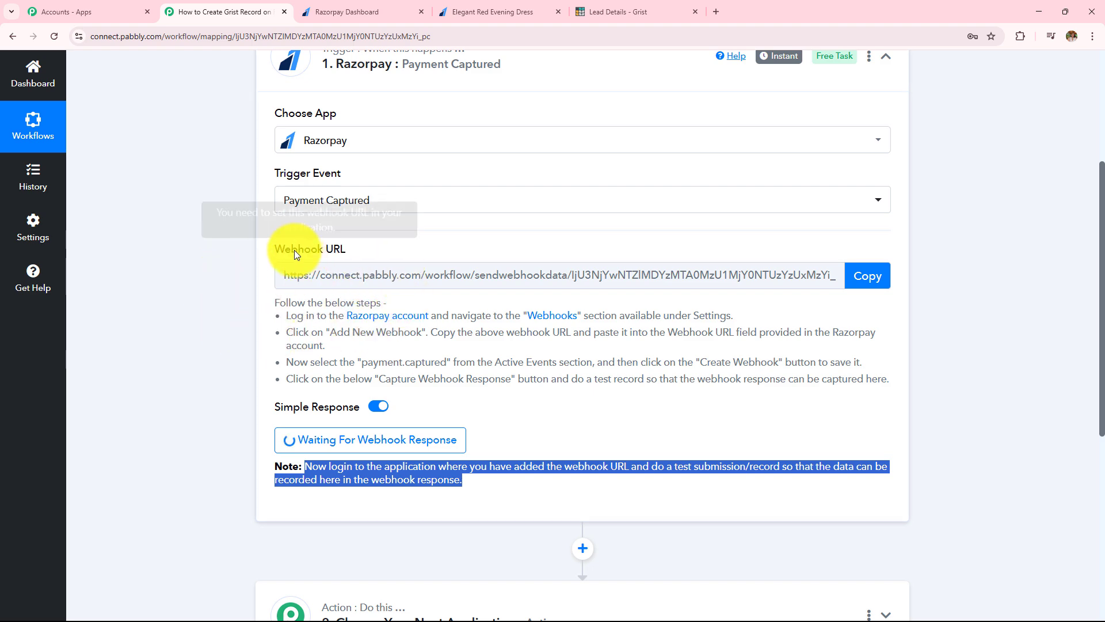
scroll(294, 249, up, 3)
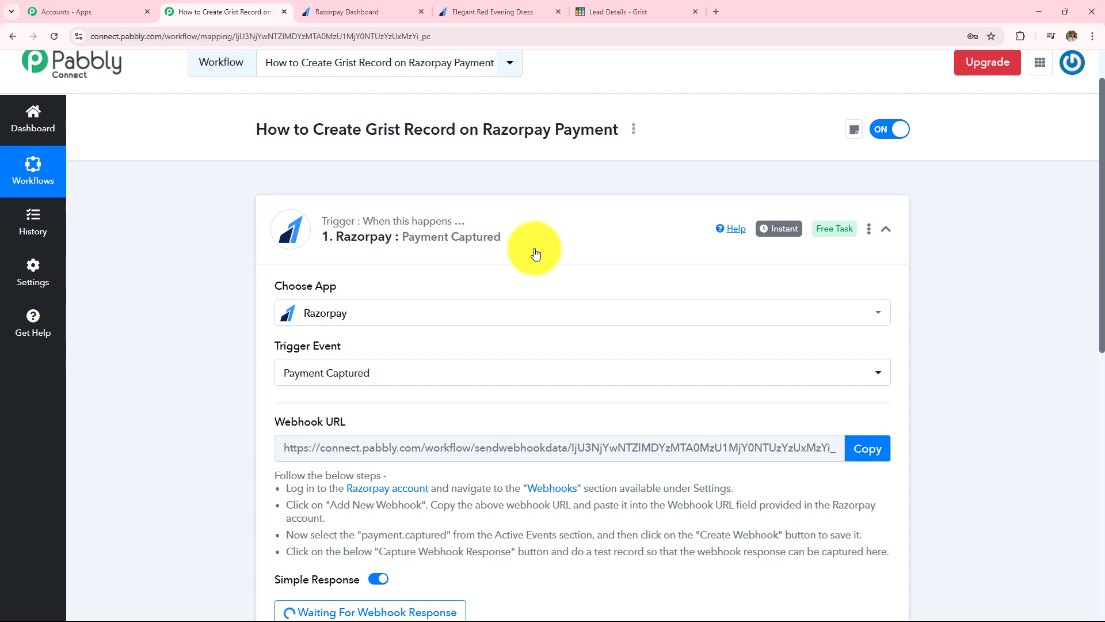
Step: Browse the Razorpay Payment Pages list, then return to the Elegant Red Evening Dress page
click(350, 13)
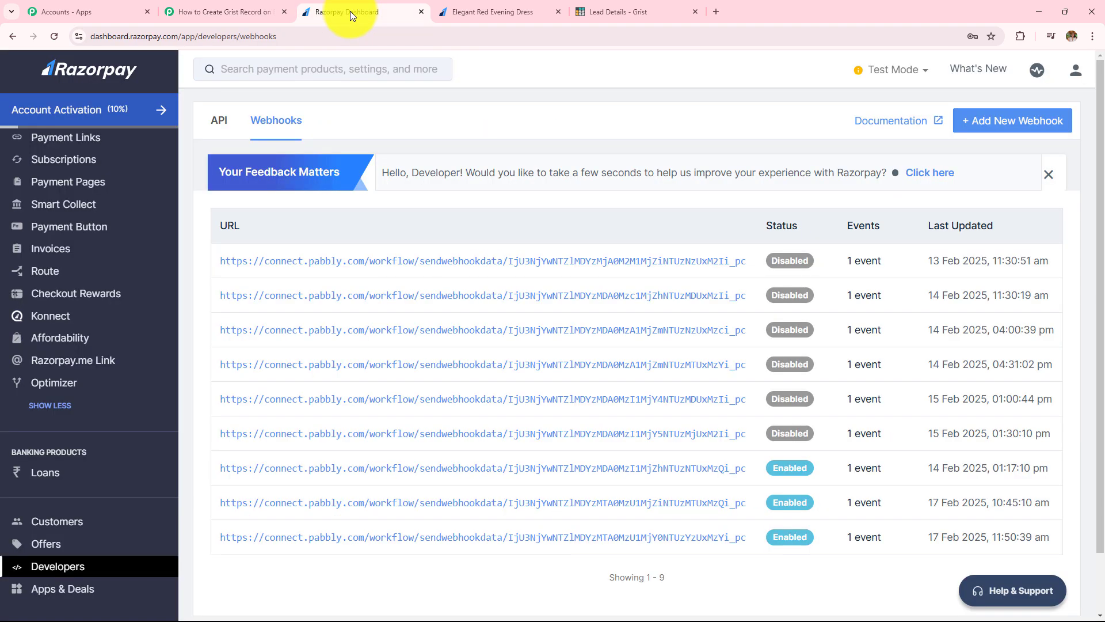
scroll(109, 241, up, 3)
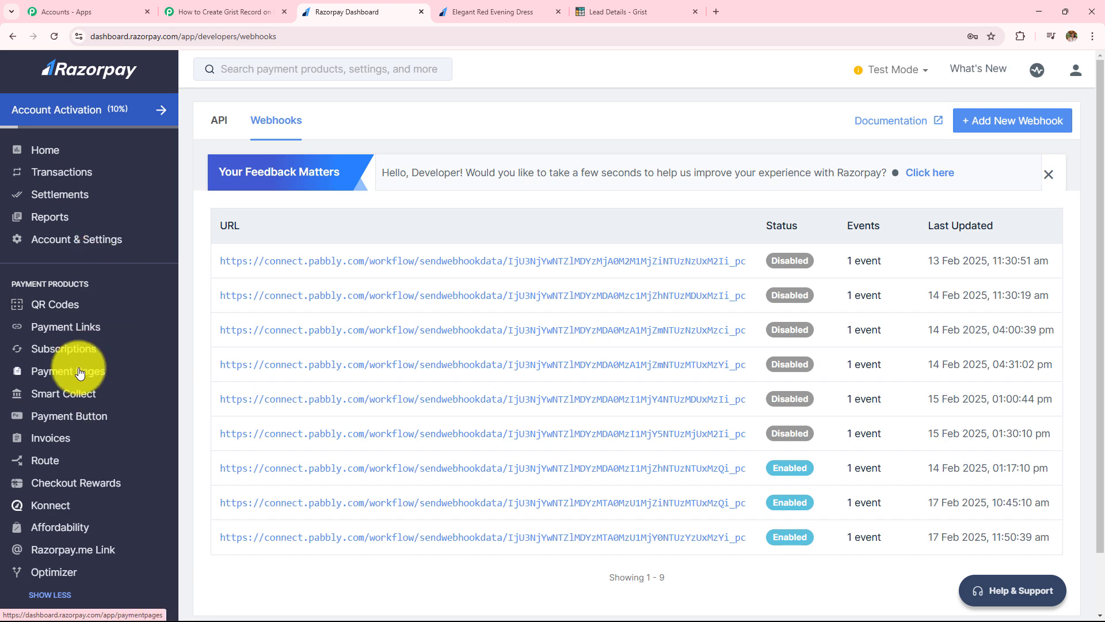
click(53, 379)
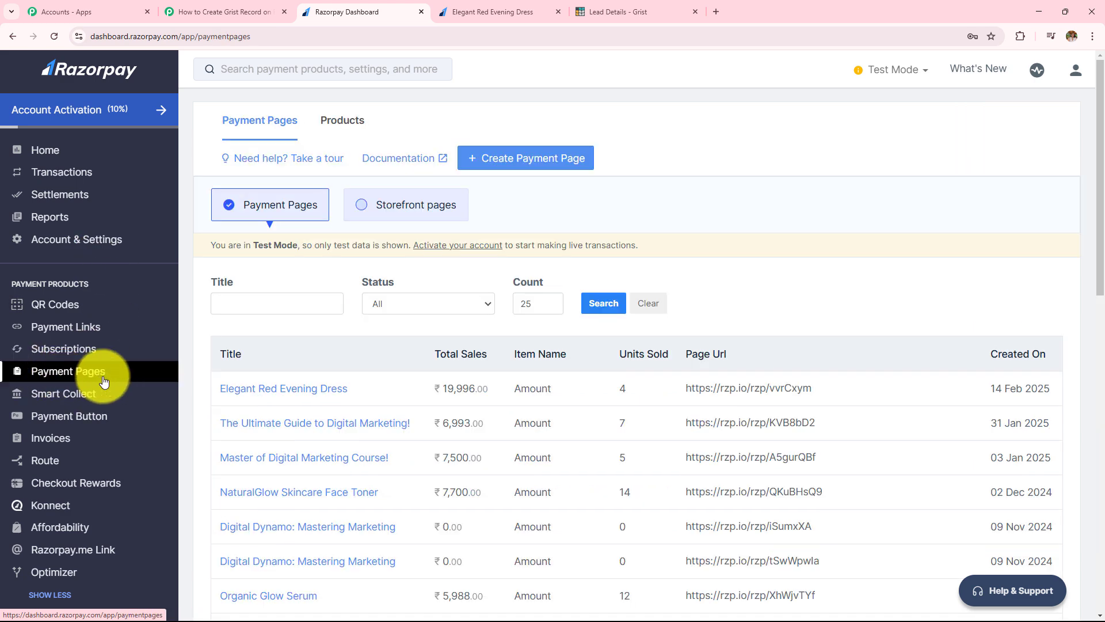
scroll(406, 298, down, 3)
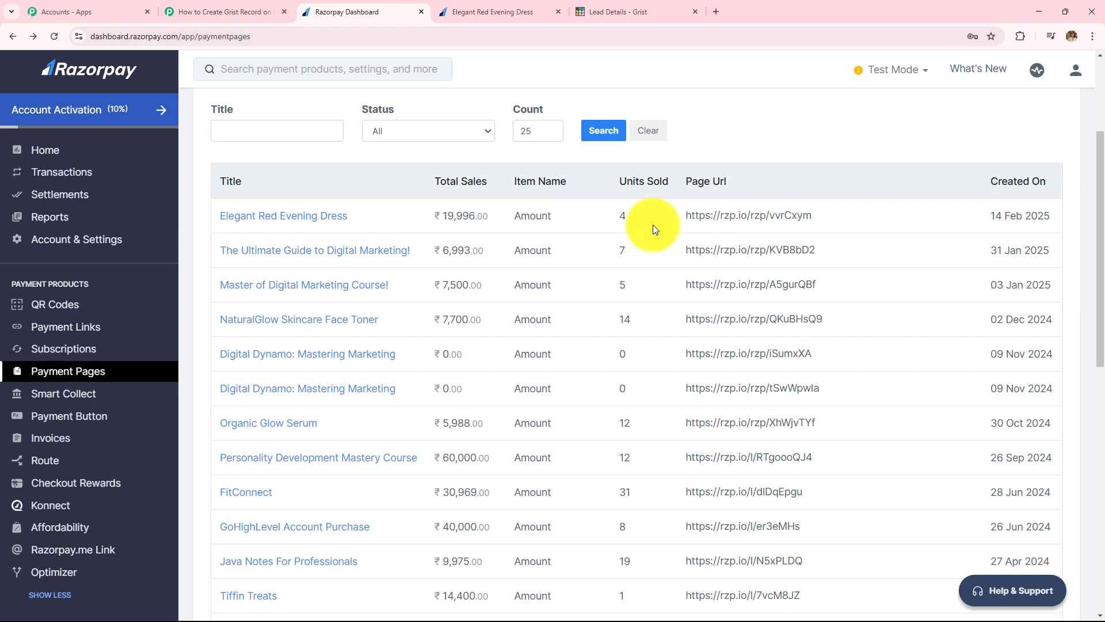
click(492, 14)
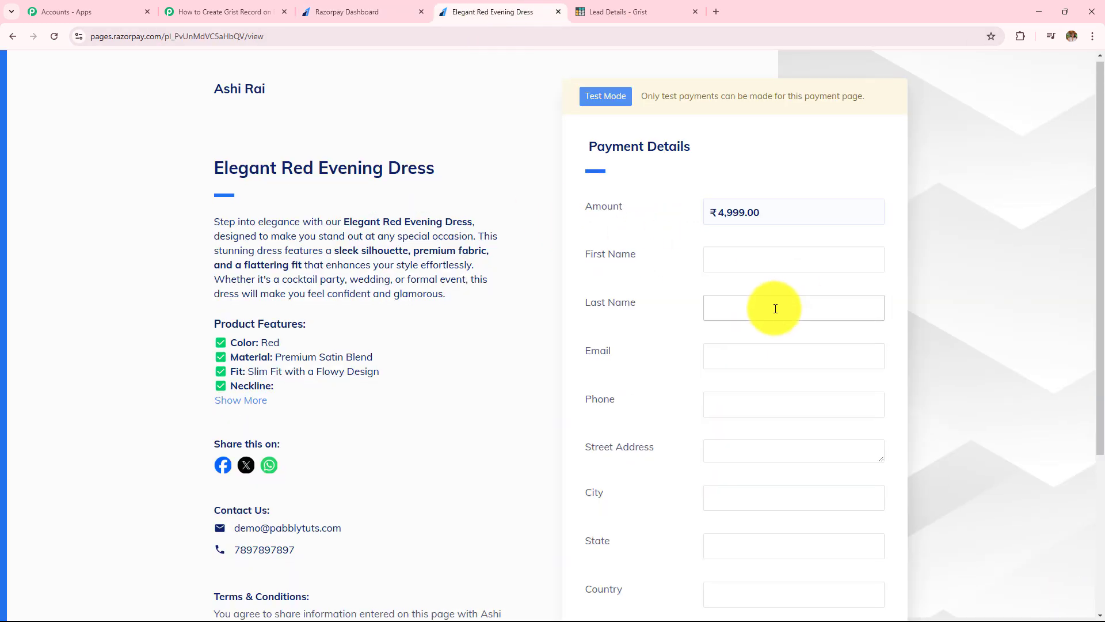
Step: Enter first name 'Latest' and check the autofilled last name, e-mail, phone and street address
scroll(775, 309, down, 3)
scroll(775, 308, up, 3)
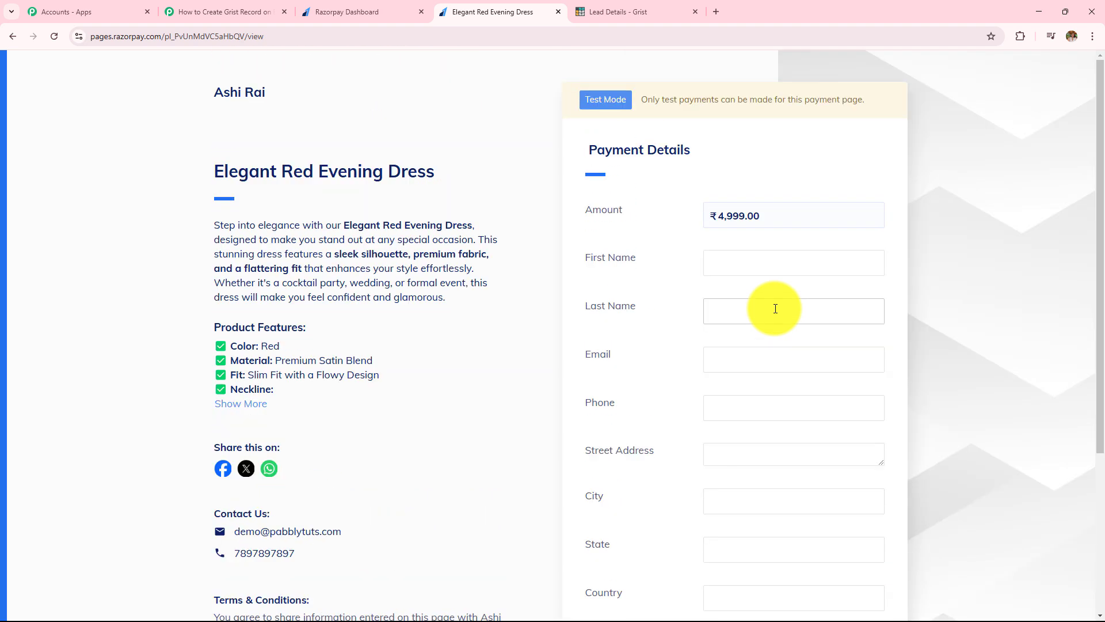
scroll(748, 222, down, 1)
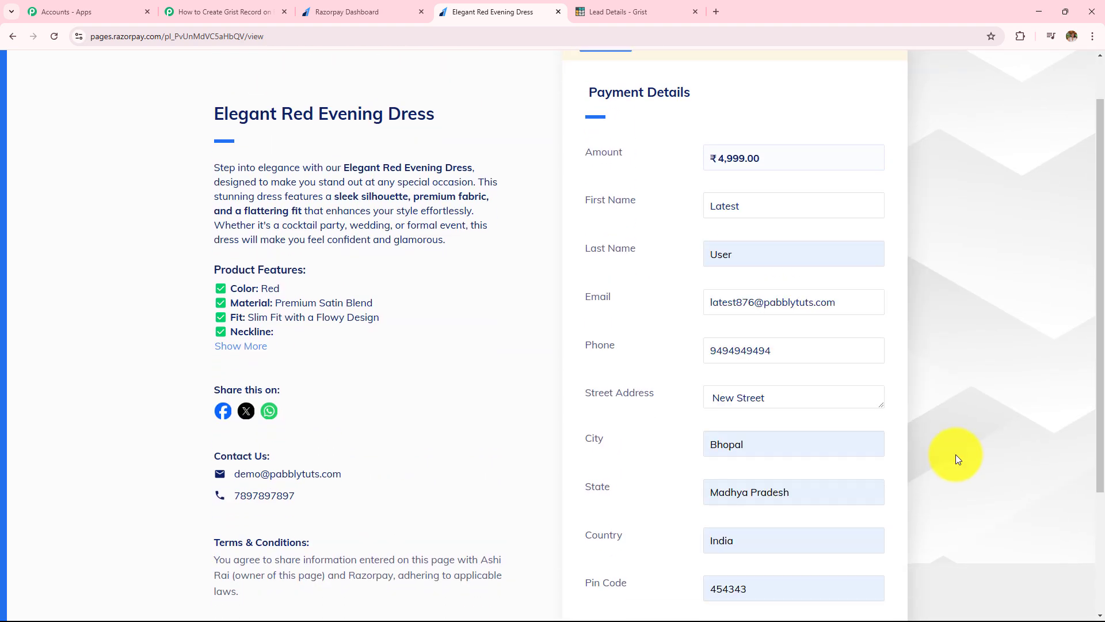
click(789, 205)
text(Latest)
drag(789, 206, 506, 240)
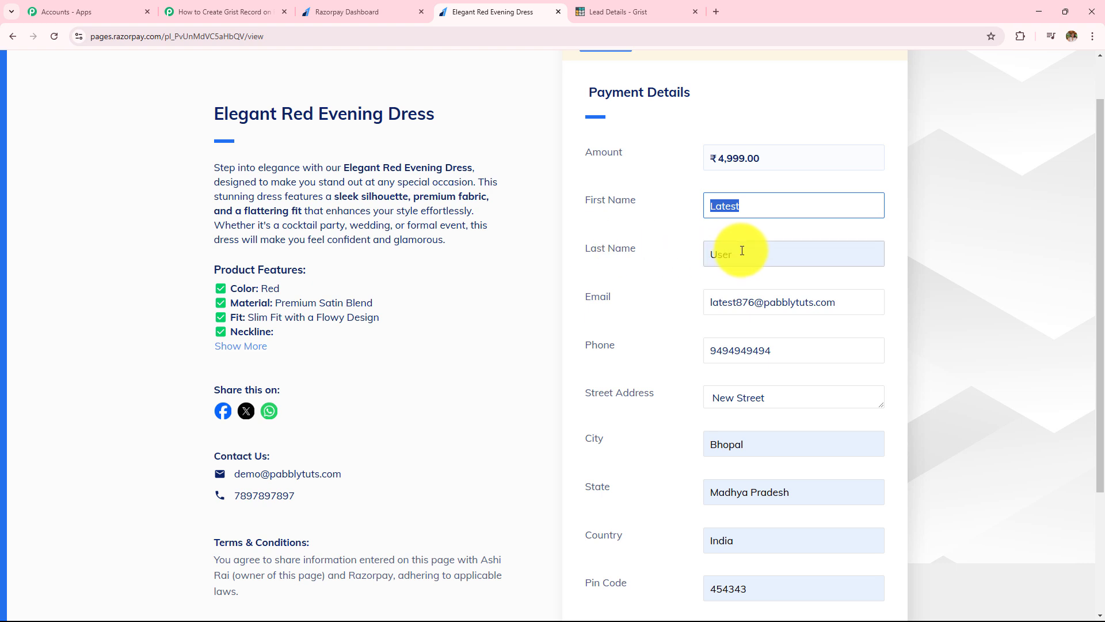
drag(750, 254, 512, 275)
click(628, 282)
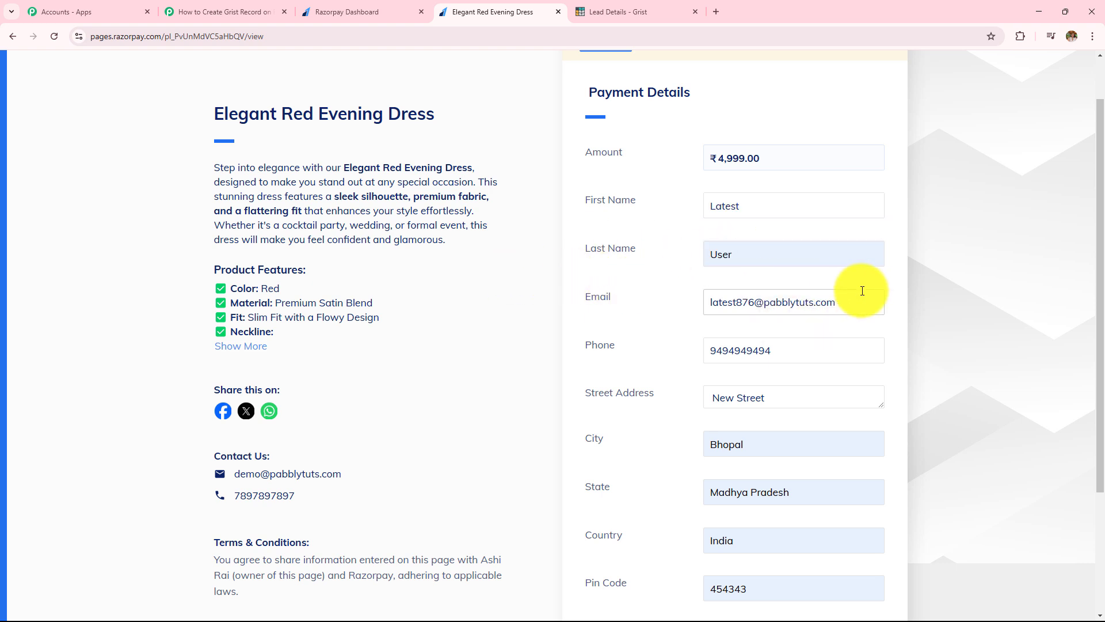
drag(862, 290, 595, 333)
click(634, 327)
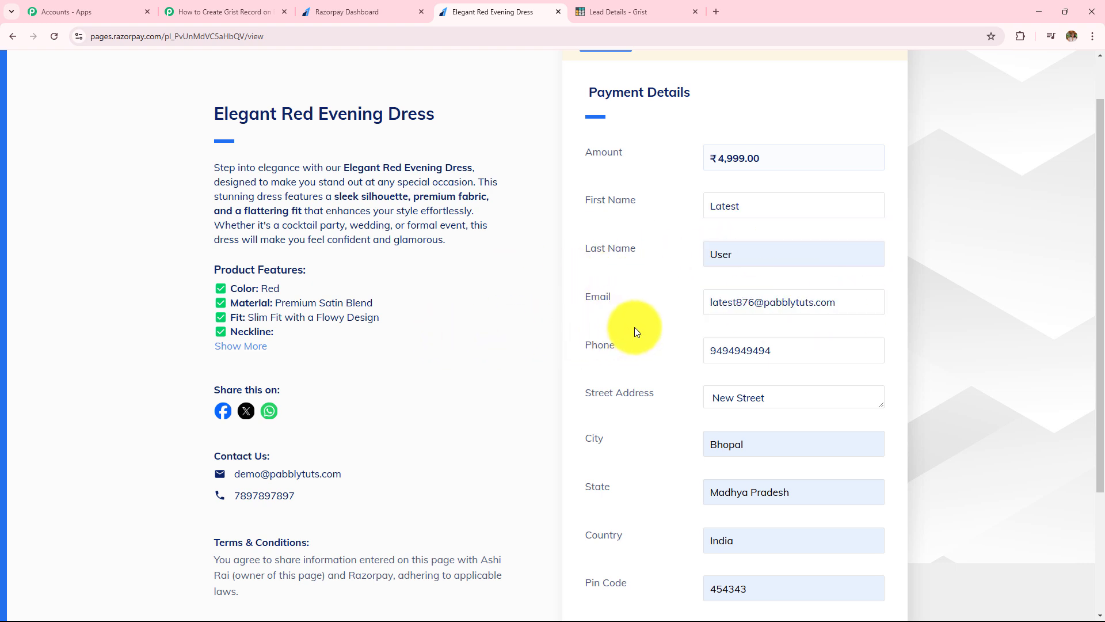
drag(789, 348, 740, 351)
drag(589, 376, 633, 378)
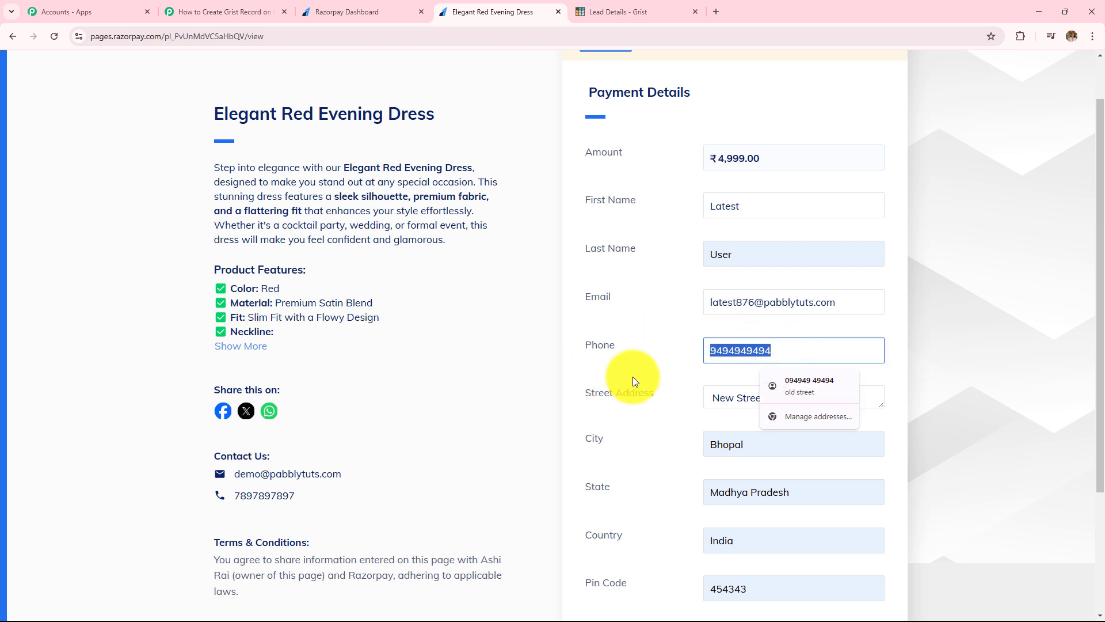
click(633, 377)
drag(797, 400, 644, 425)
click(643, 424)
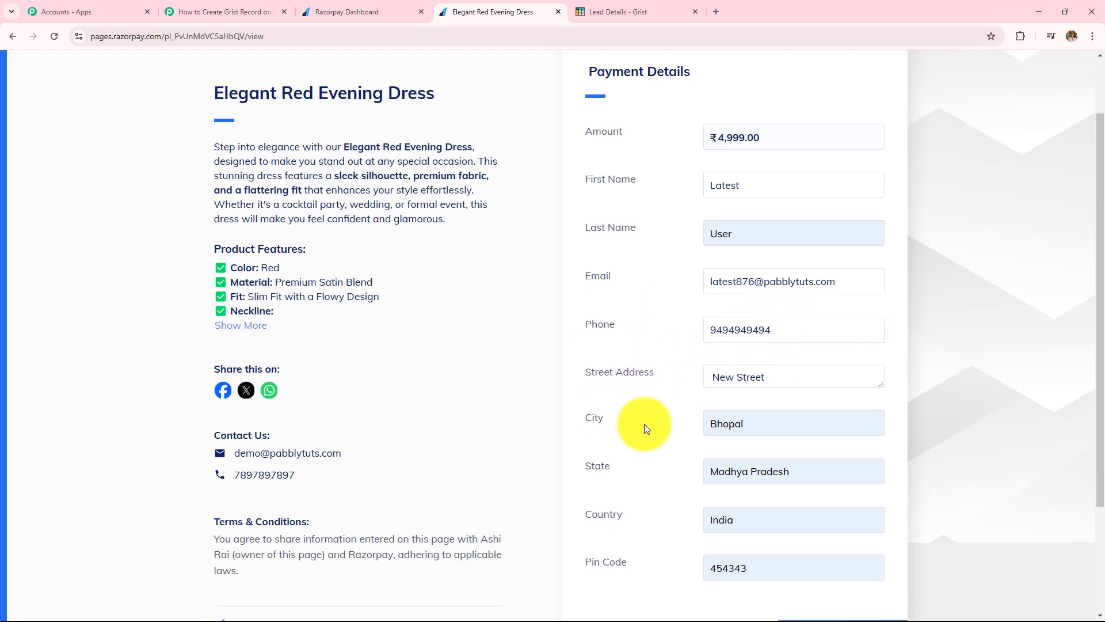
Step: Pay ₹4,999.00 for the dress and decline Chrome's offer to save the address
scroll(644, 424, down, 2)
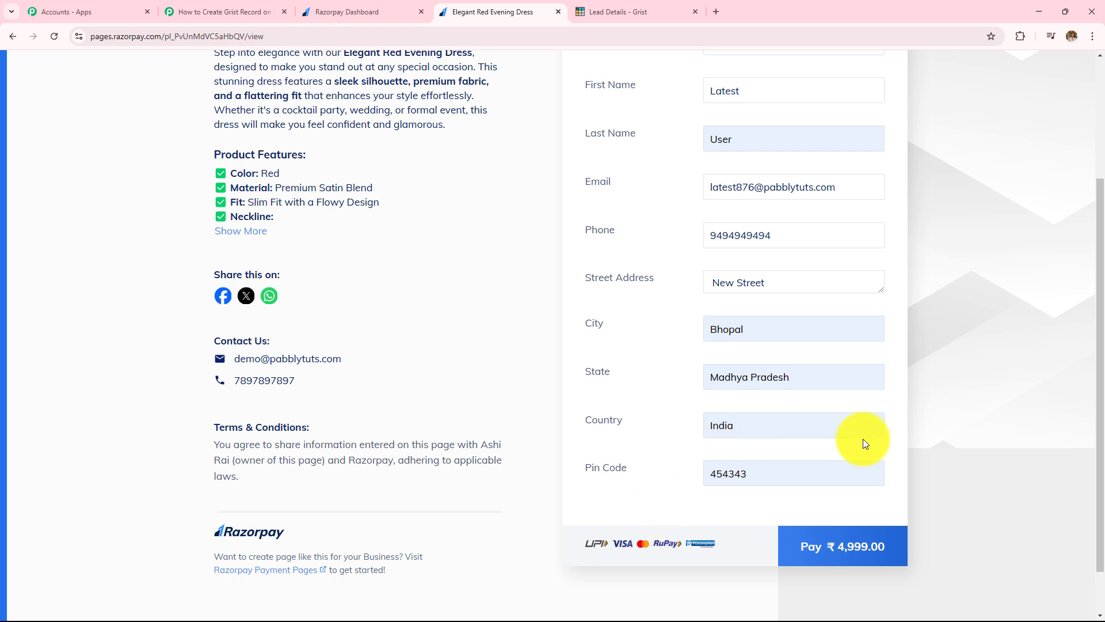
click(852, 553)
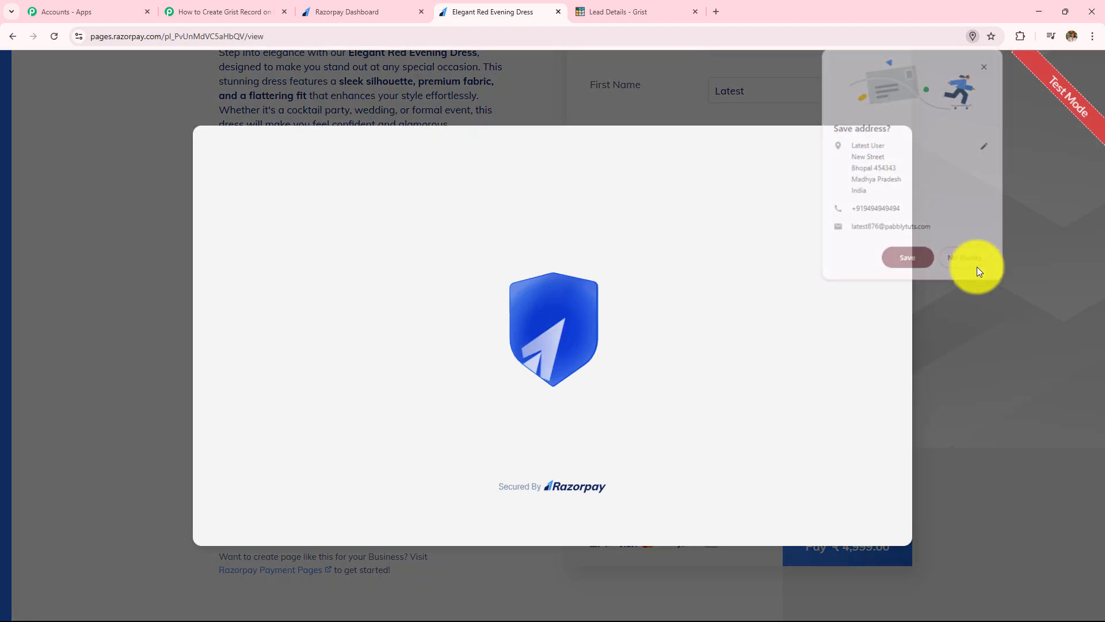
click(974, 264)
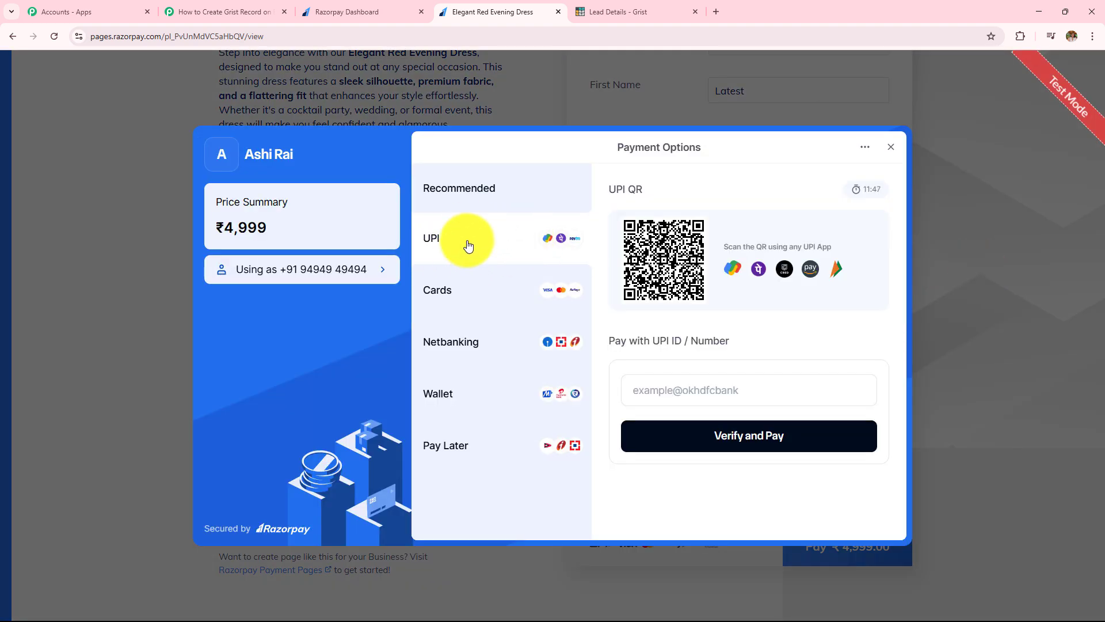
Step: Pay ₹4,999 by UPI using the saved test UPI ID and verify
click(666, 395)
click(710, 417)
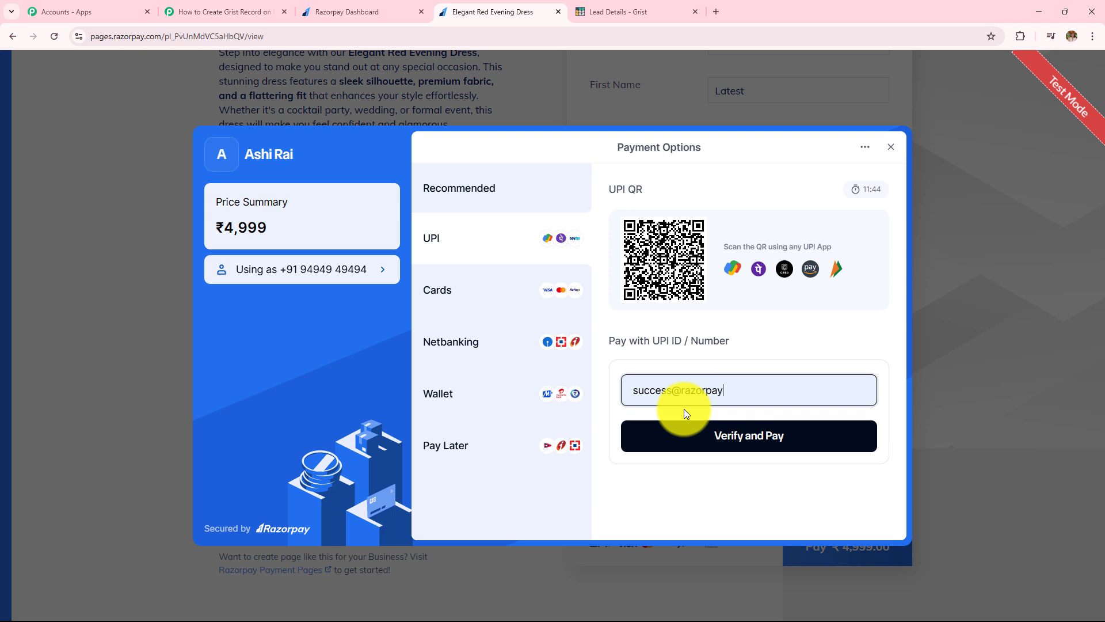
click(714, 438)
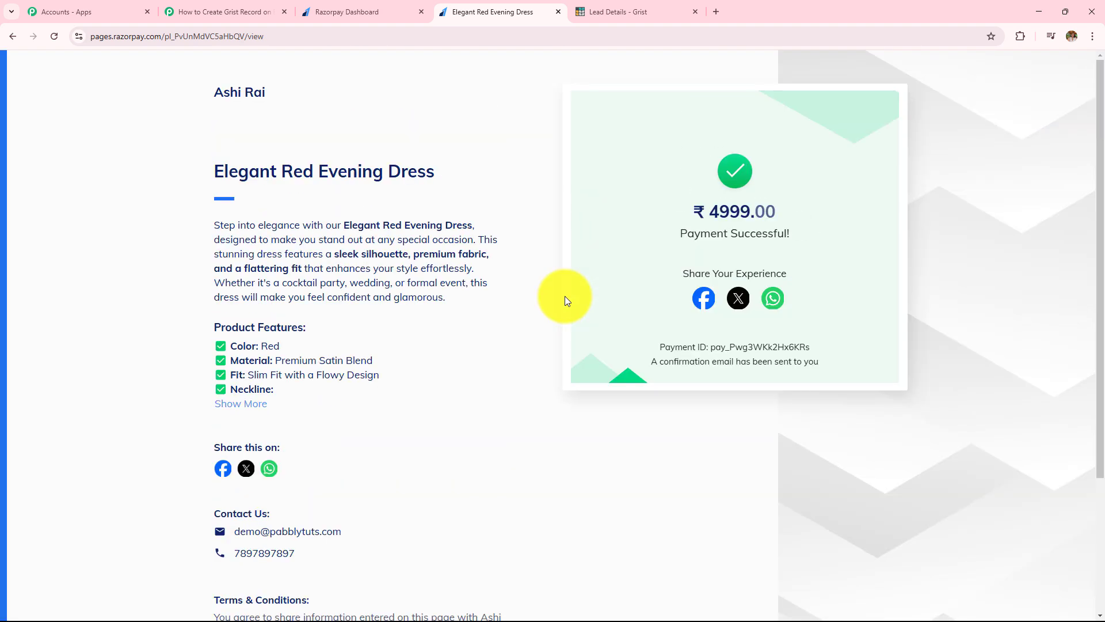
Step: Back in Pabbly, inspect the received response's First Name 'Latest' and Phone values
click(224, 12)
scroll(517, 298, down, 7)
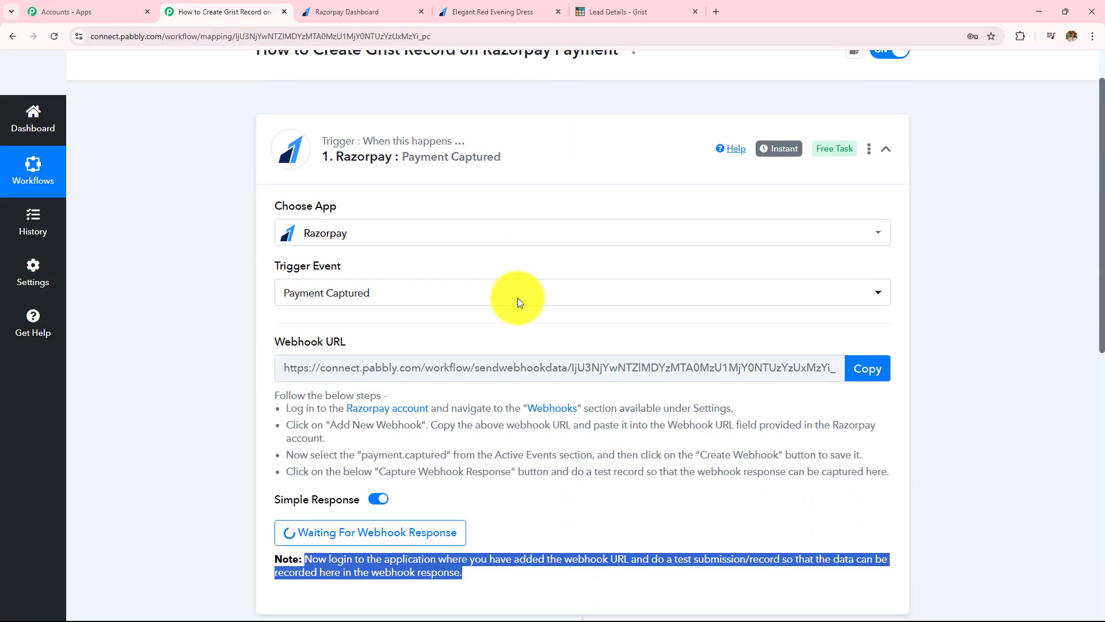
scroll(517, 298, down, 5)
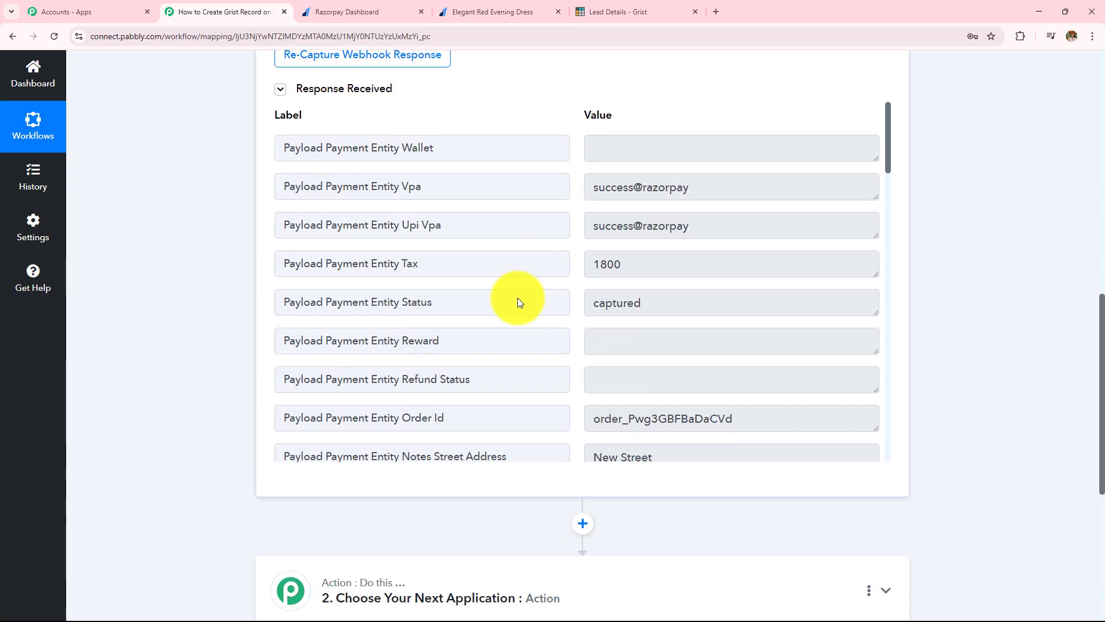
scroll(518, 298, down, 4)
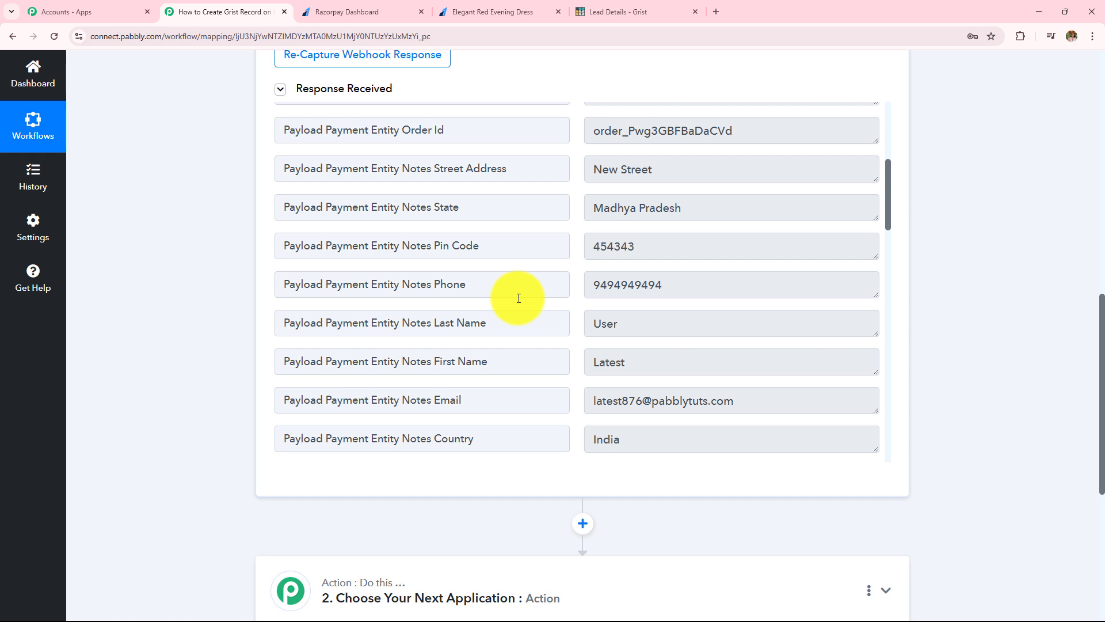
drag(654, 361, 444, 328)
drag(662, 286, 489, 301)
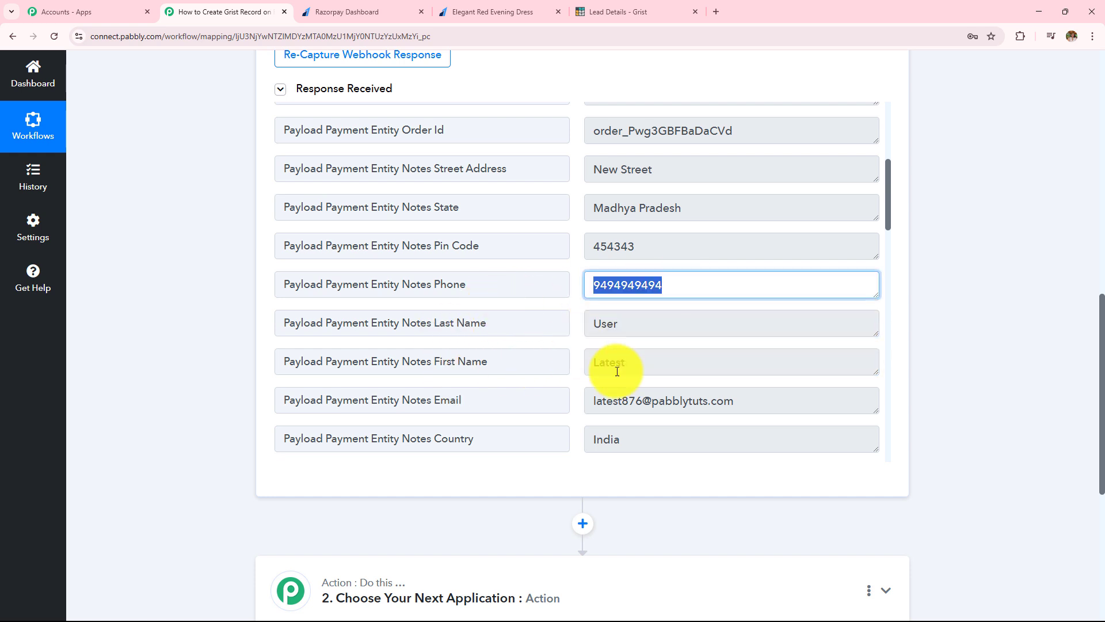
drag(765, 407, 230, 476)
Step: Locate Base Amount 499900 in the response, recheck the success page, and scroll back up
scroll(340, 390, up, 3)
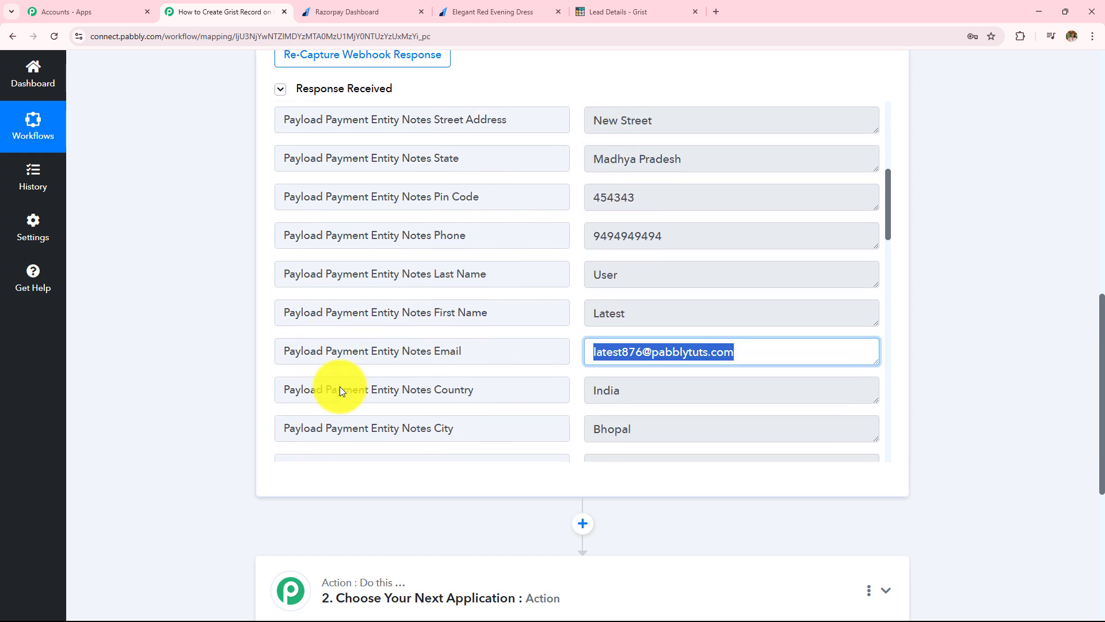
scroll(340, 389, up, 3)
scroll(340, 389, down, 5)
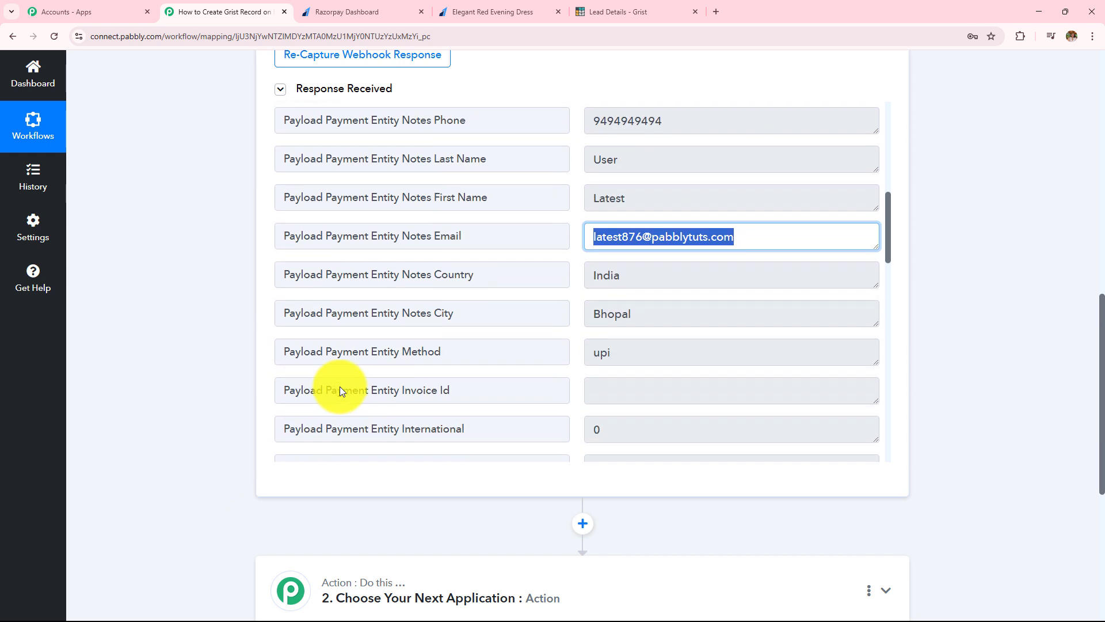
scroll(339, 389, down, 7)
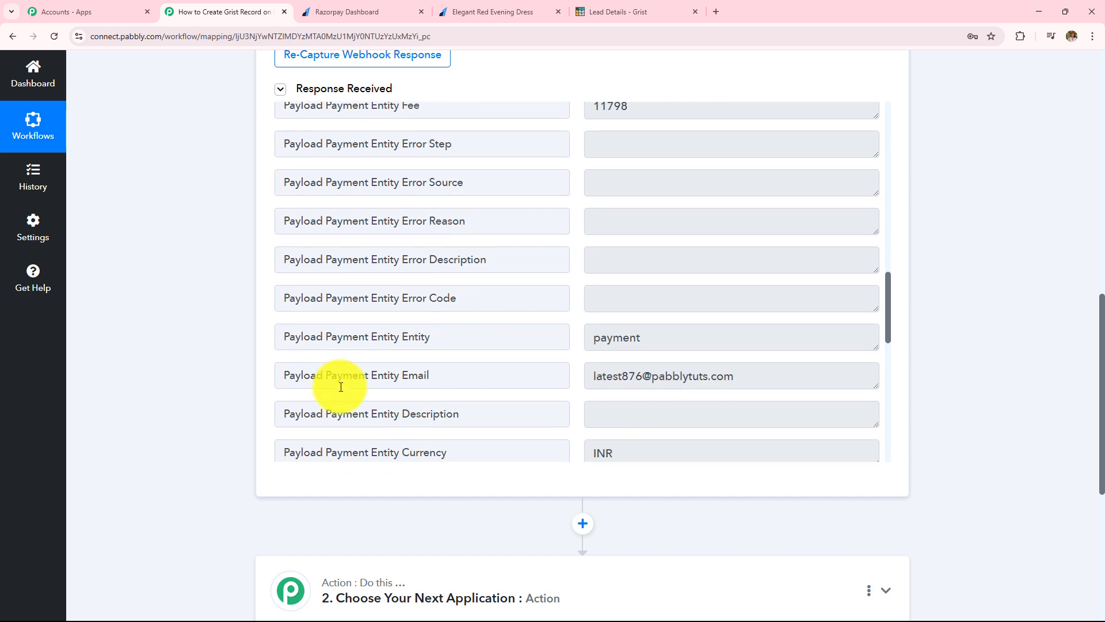
scroll(341, 387, down, 4)
drag(686, 297, 463, 322)
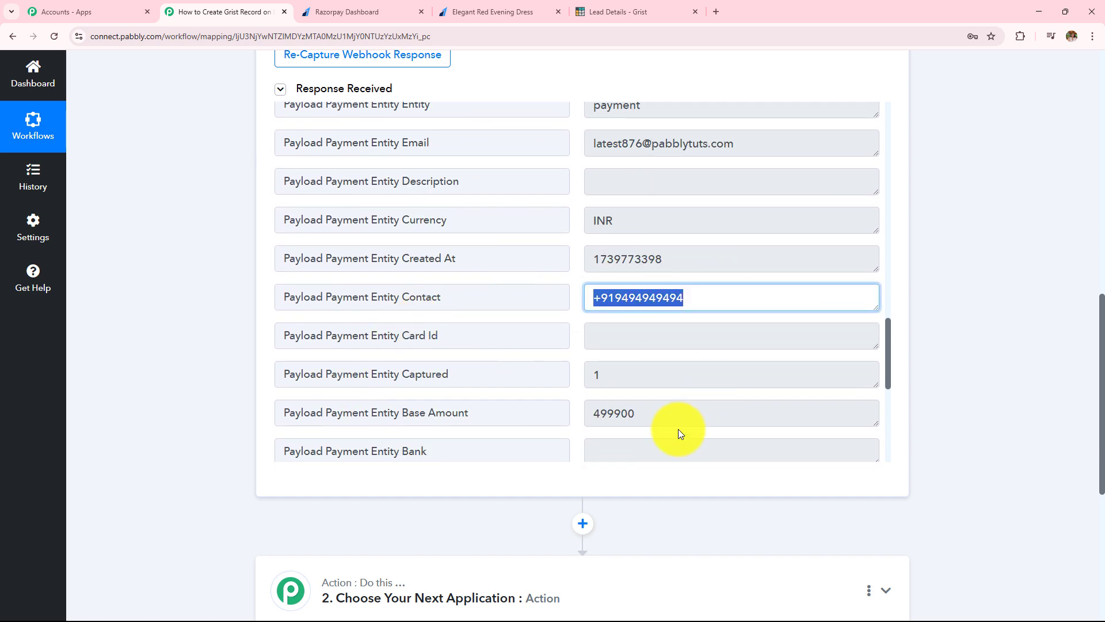
drag(668, 416, 442, 429)
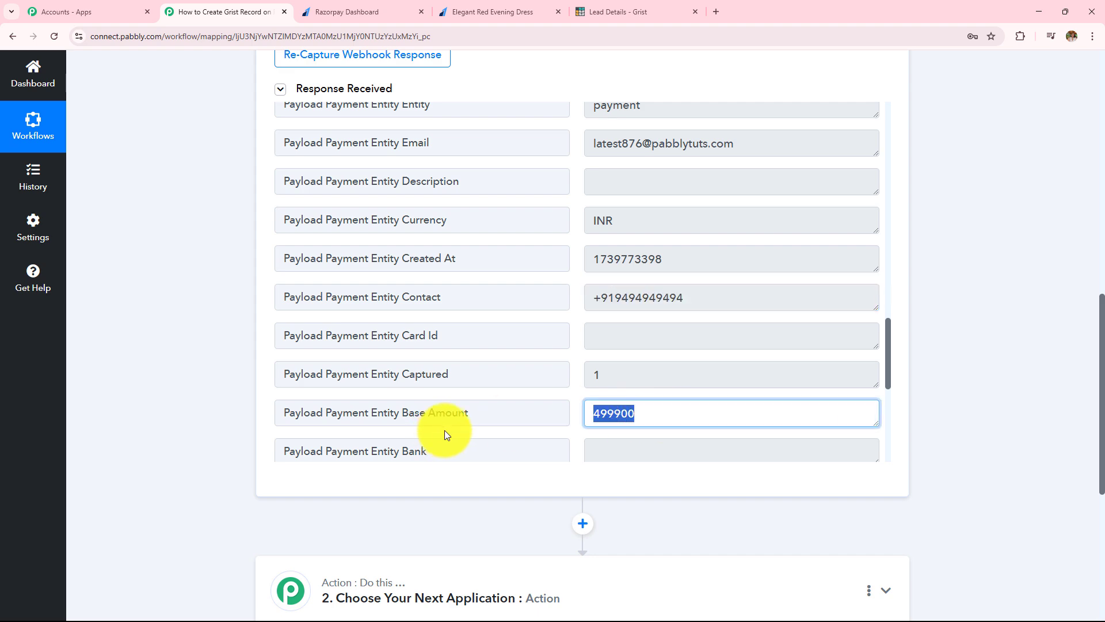
click(455, 15)
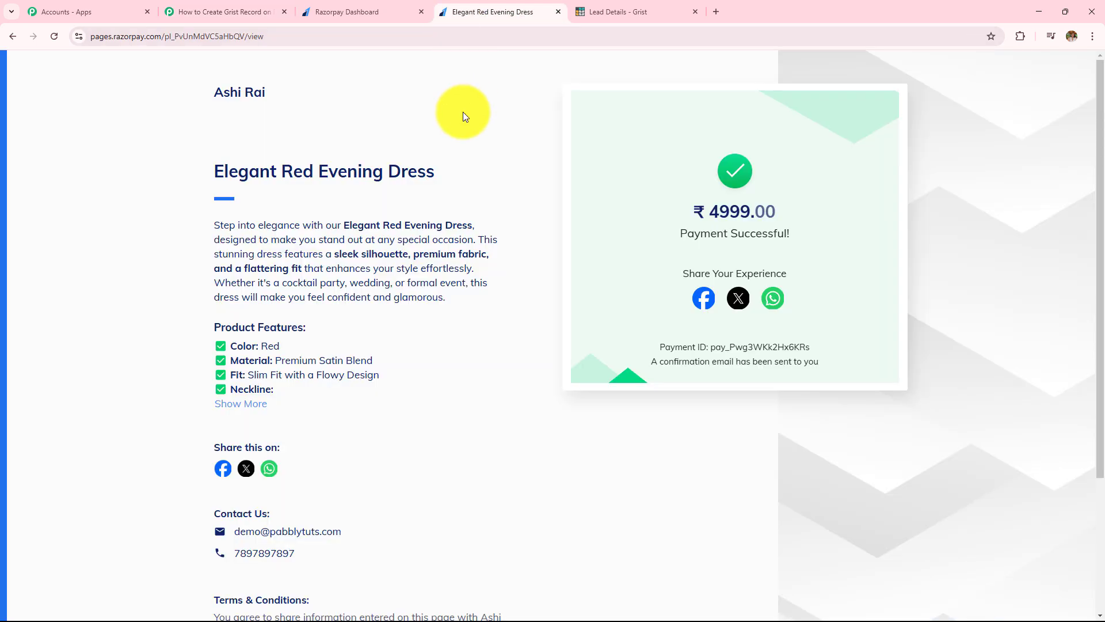
click(224, 9)
scroll(232, 258, up, 3)
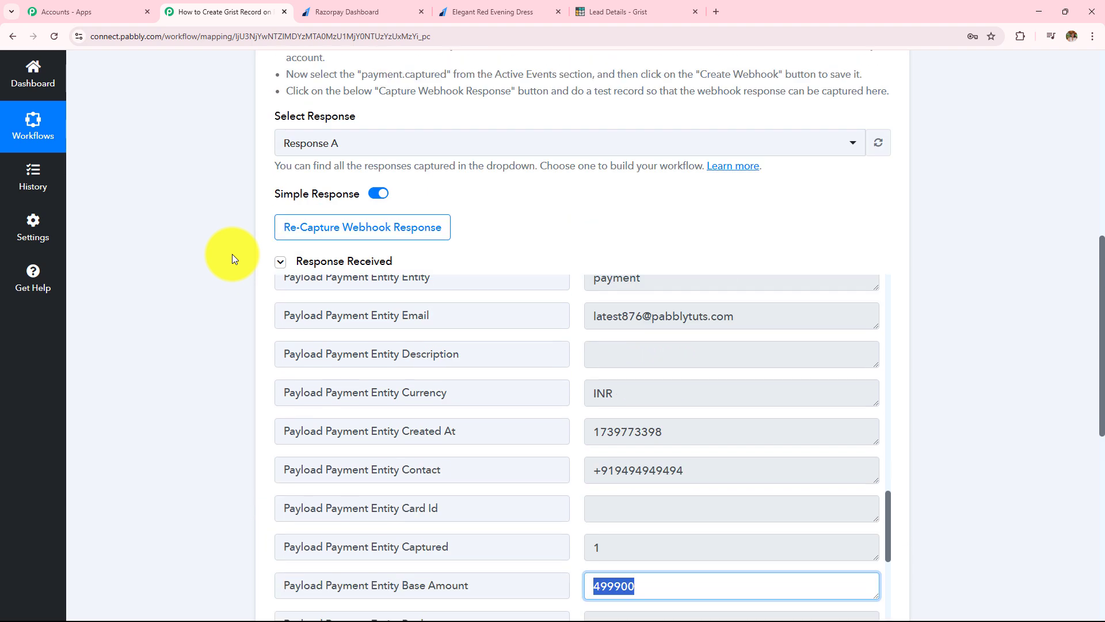
scroll(232, 258, up, 6)
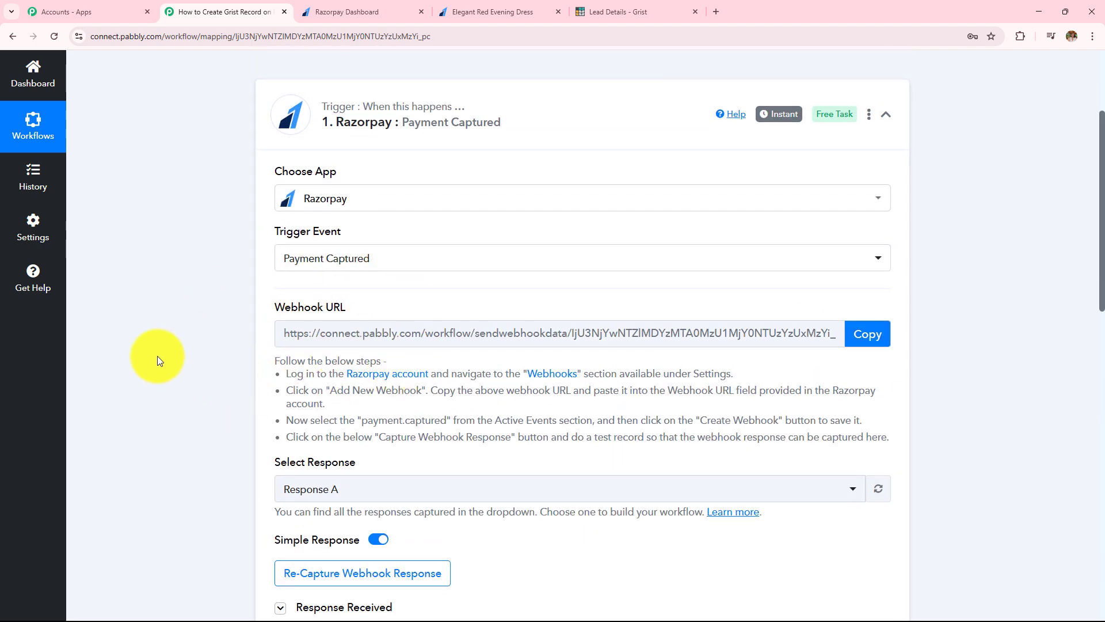
scroll(158, 357, up, 3)
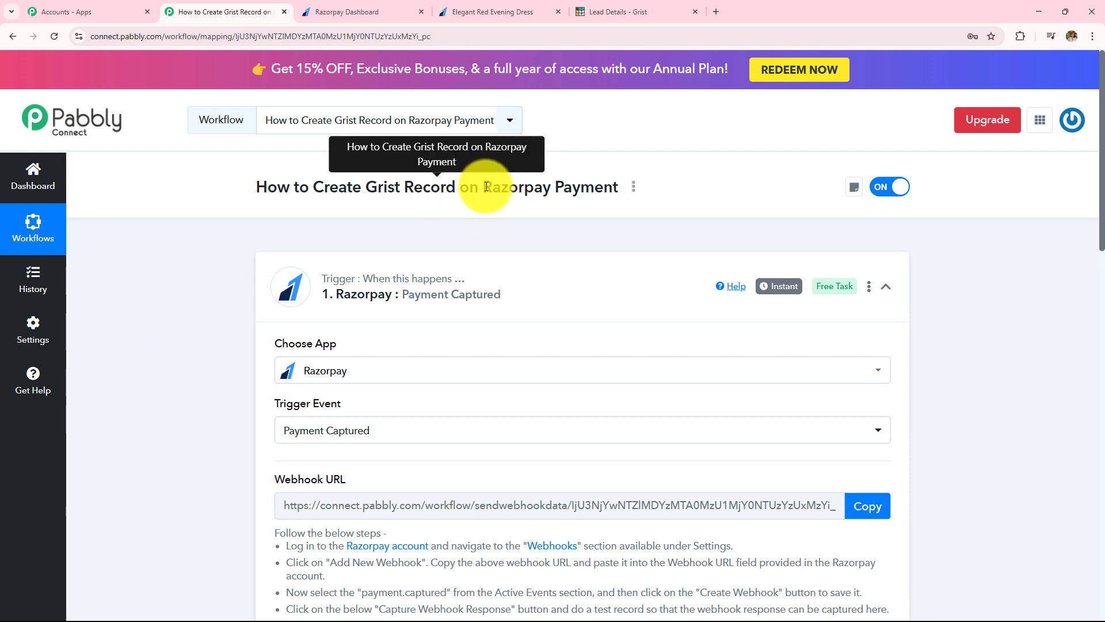
Step: Set step 2 to the Grist app with Create Record as its action event, then connect
drag(486, 186, 619, 190)
drag(326, 187, 455, 192)
scroll(126, 334, down, 5)
scroll(125, 334, down, 3)
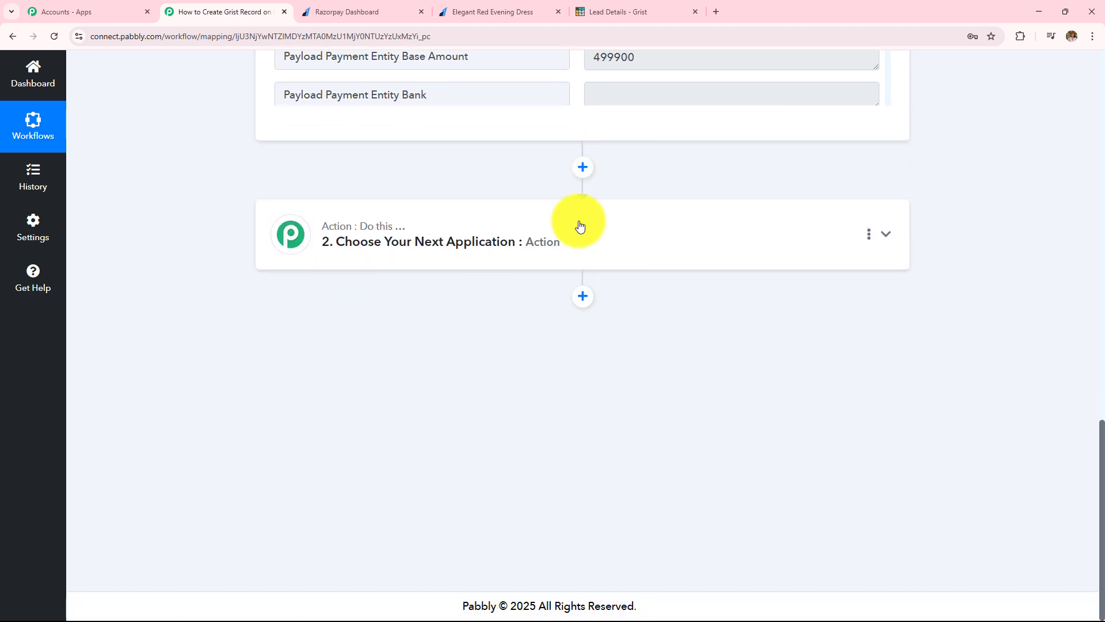
click(577, 227)
click(418, 286)
text(Grist)
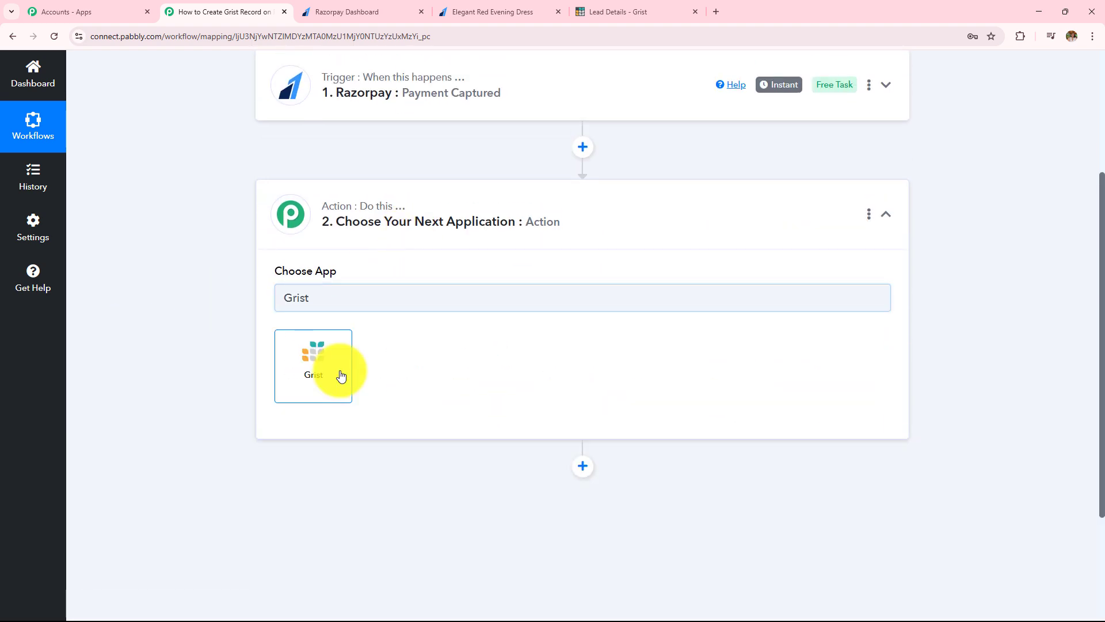
click(340, 371)
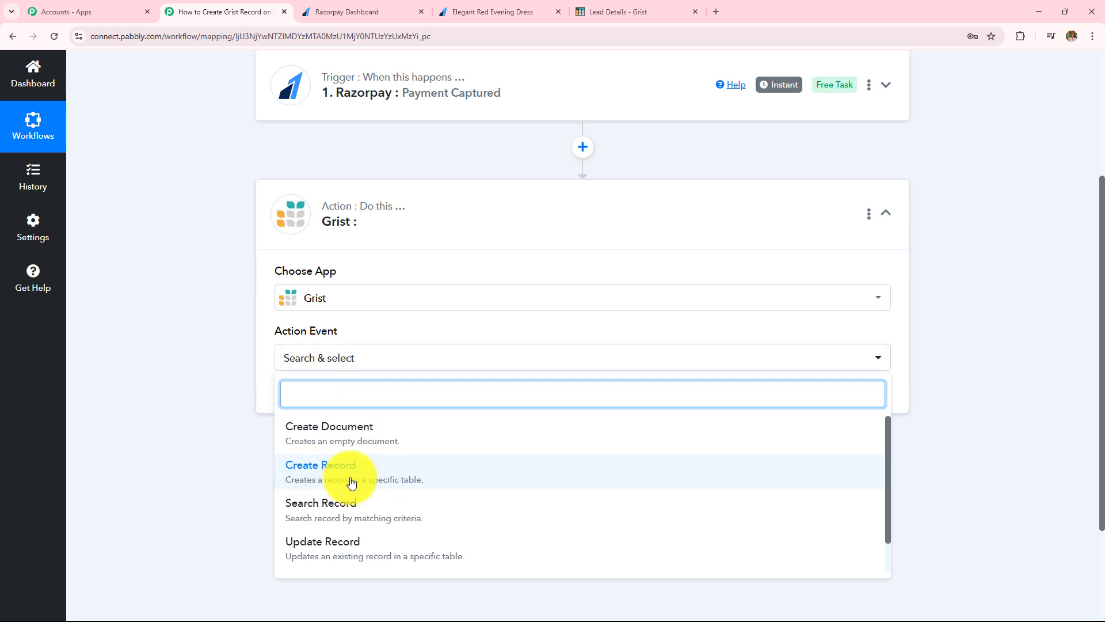
click(352, 483)
click(318, 400)
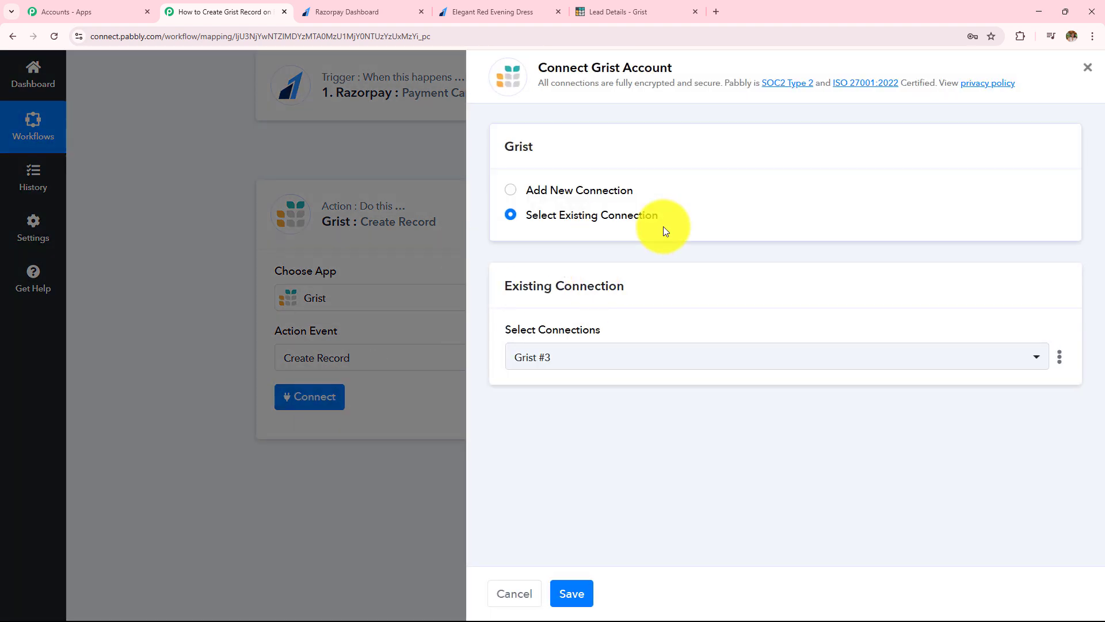
Step: Choose Add New Connection for Grist and read where to find the token
click(511, 191)
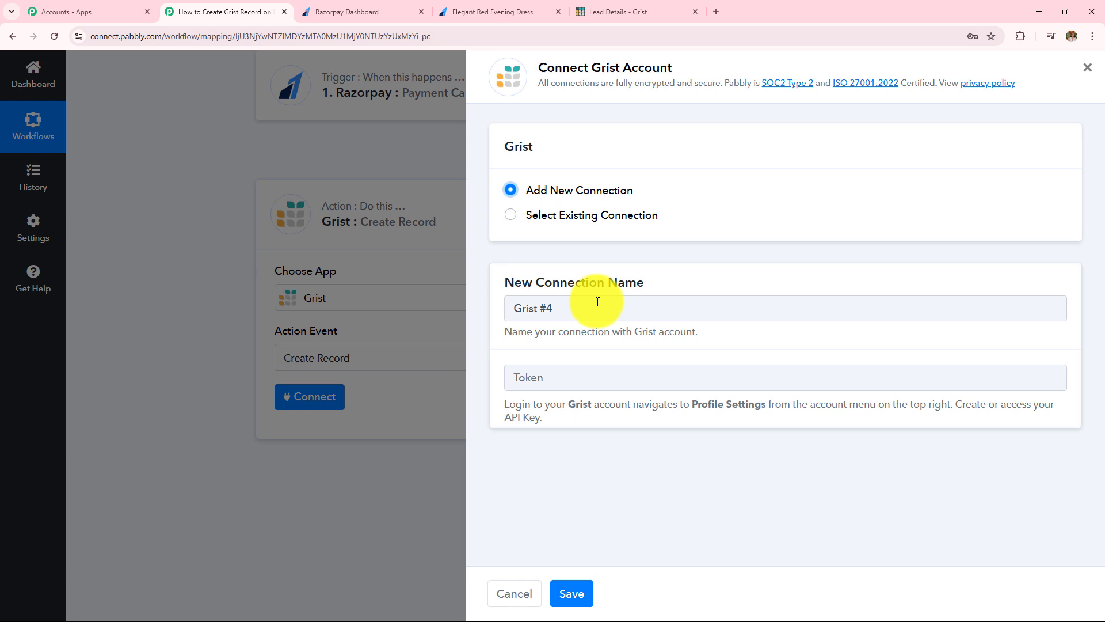
drag(506, 402, 561, 438)
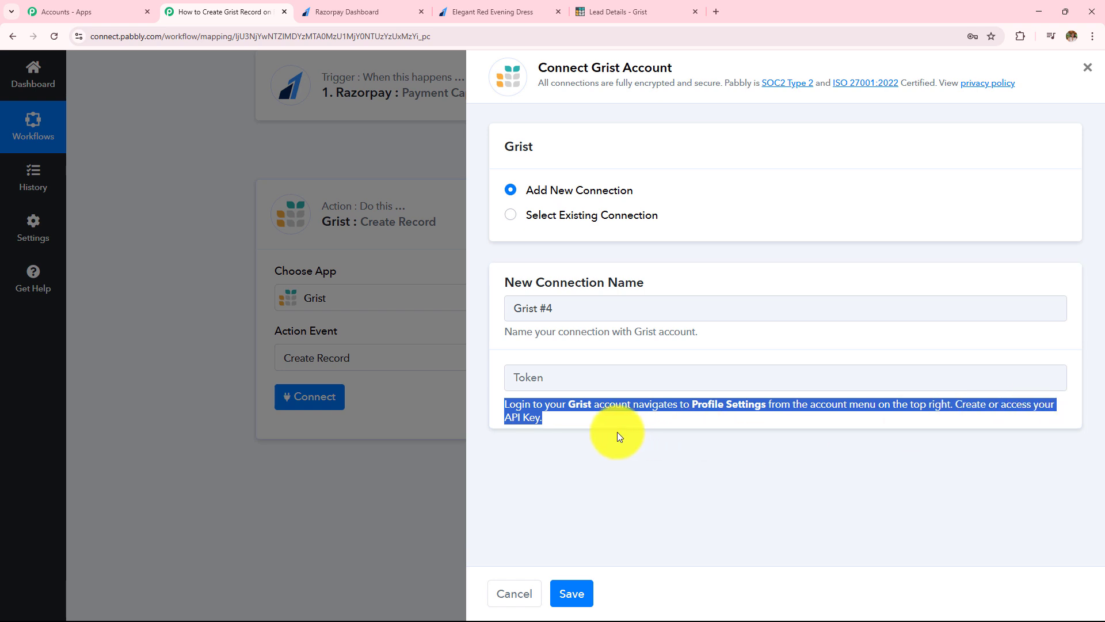
Step: In Grist, go to Profile Settings via the avatar menu and select the API key
click(639, 11)
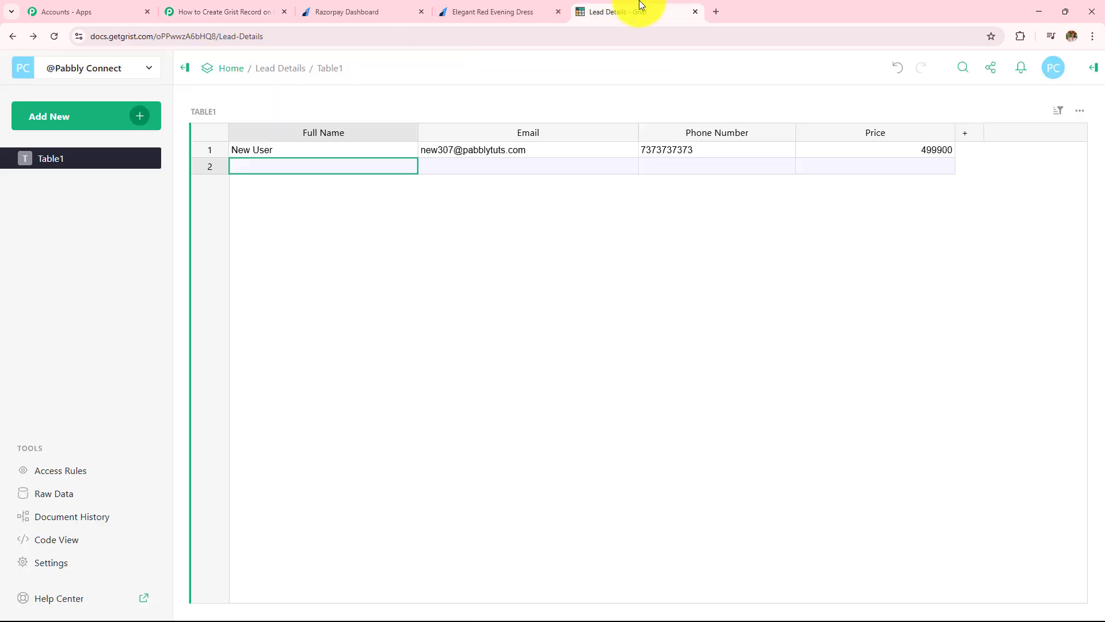
click(1055, 72)
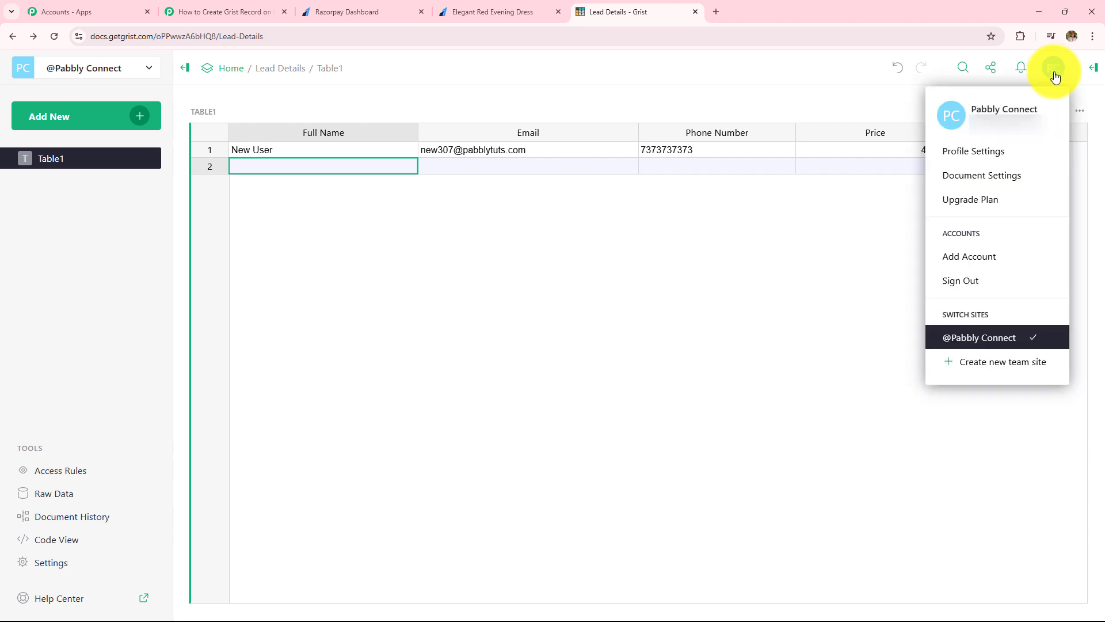
click(1018, 154)
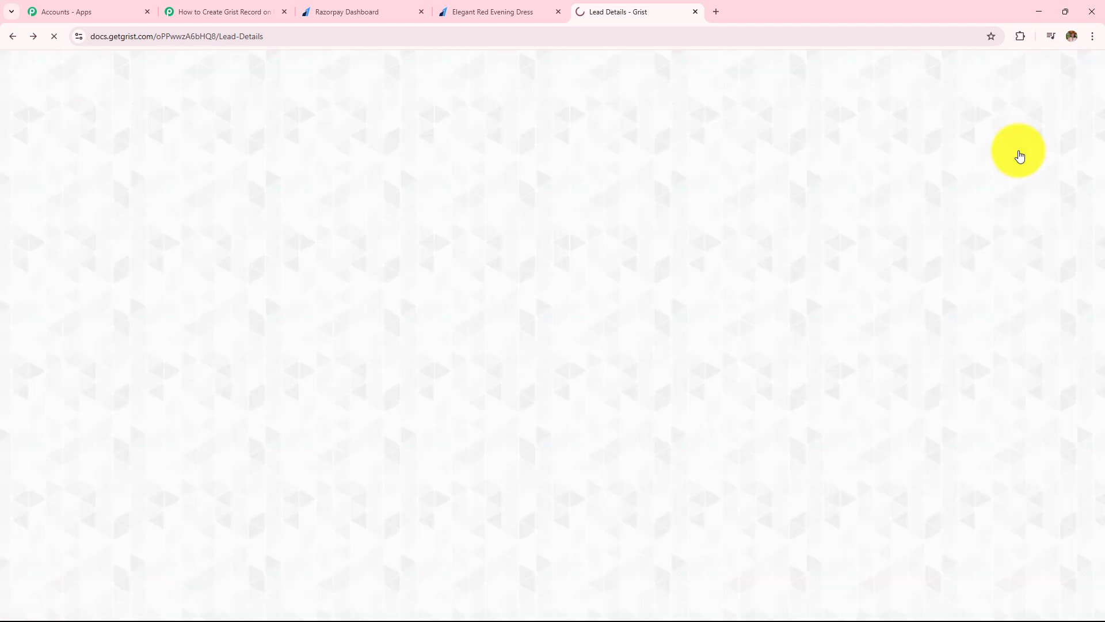
scroll(364, 442, down, 5)
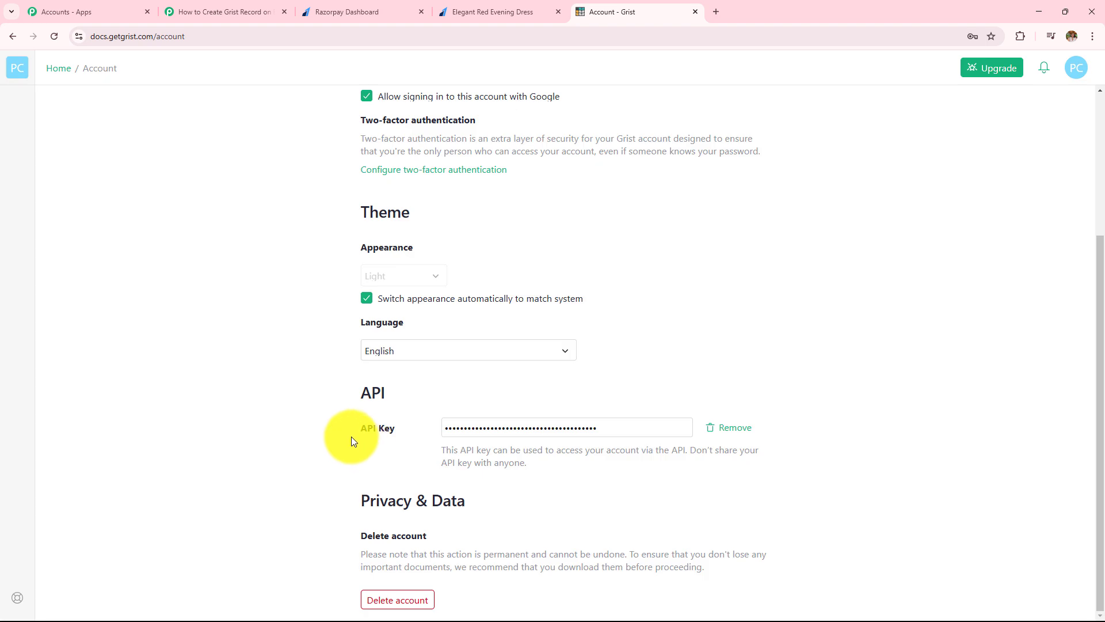
click(527, 429)
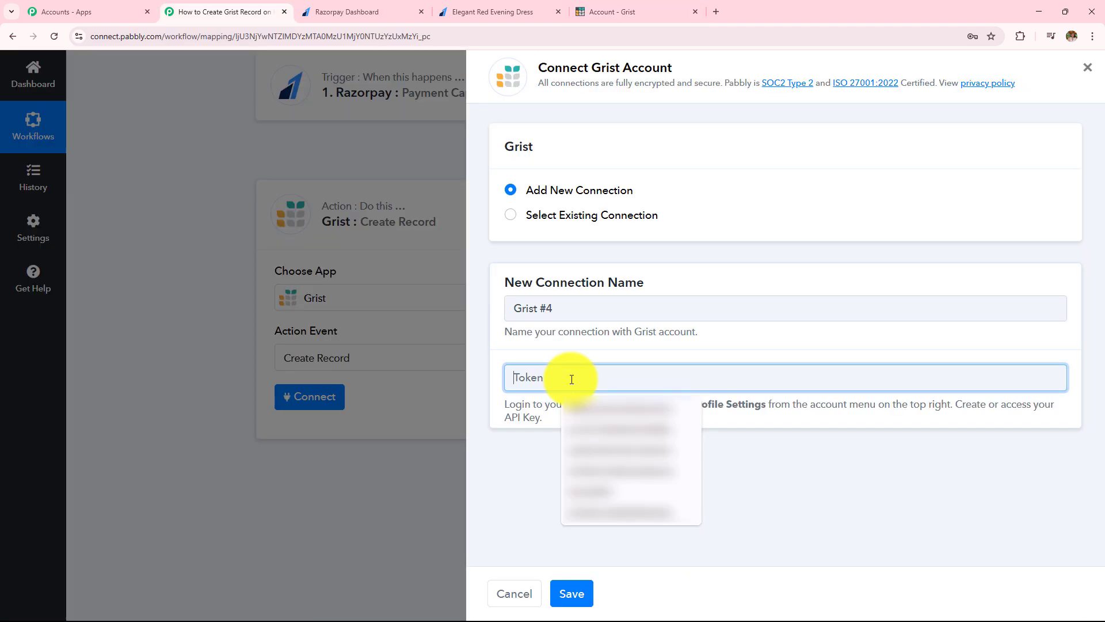
Step: Paste the Grist API key as the token and save the Grist #4 connection
key(ctrl+v)
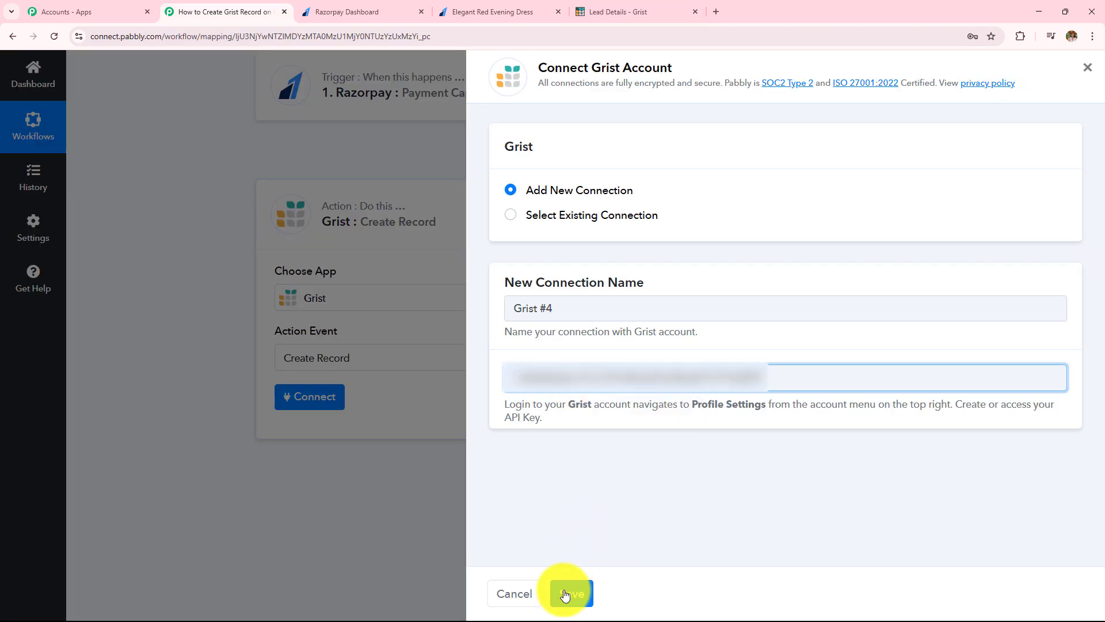
click(567, 593)
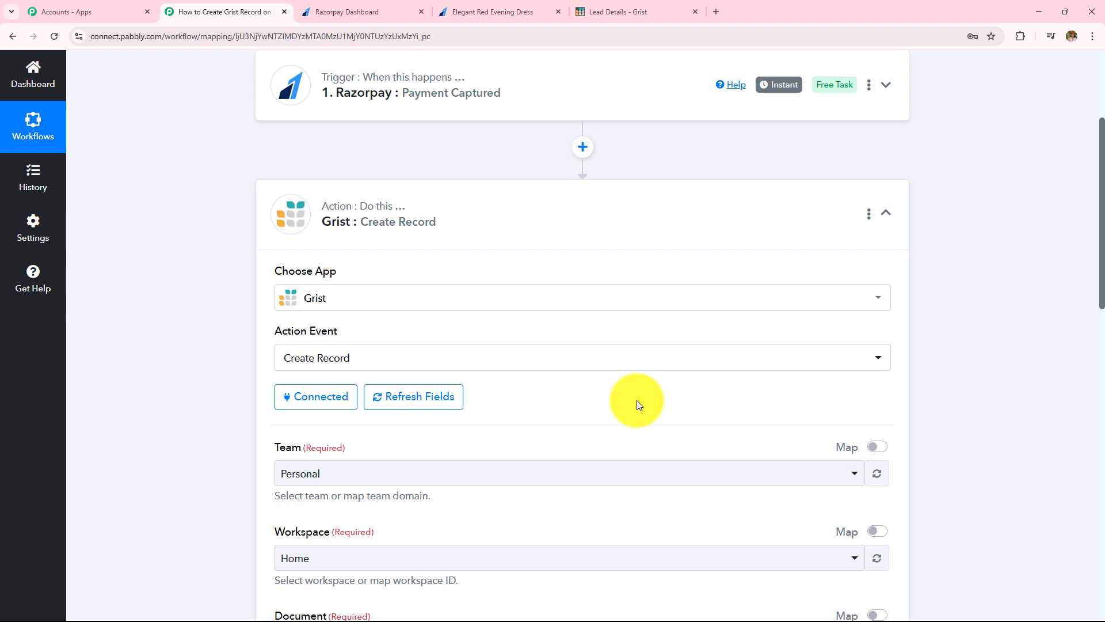
scroll(636, 400, down, 12)
scroll(637, 400, up, 8)
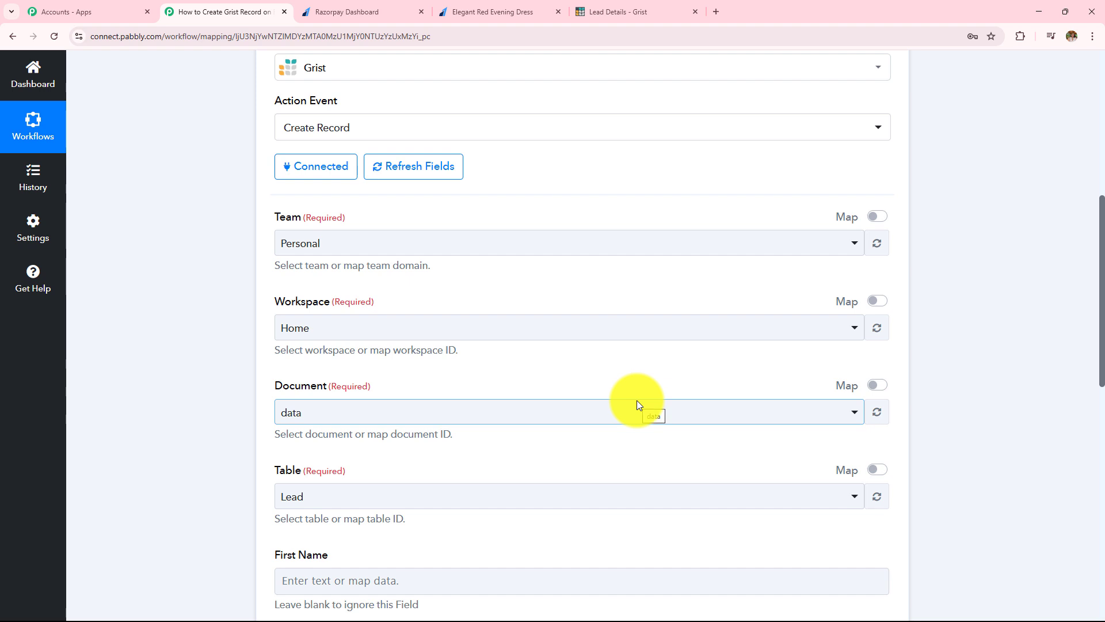
Step: Select Team 'Personal' and Workspace 'Home' for the Grist action
click(314, 249)
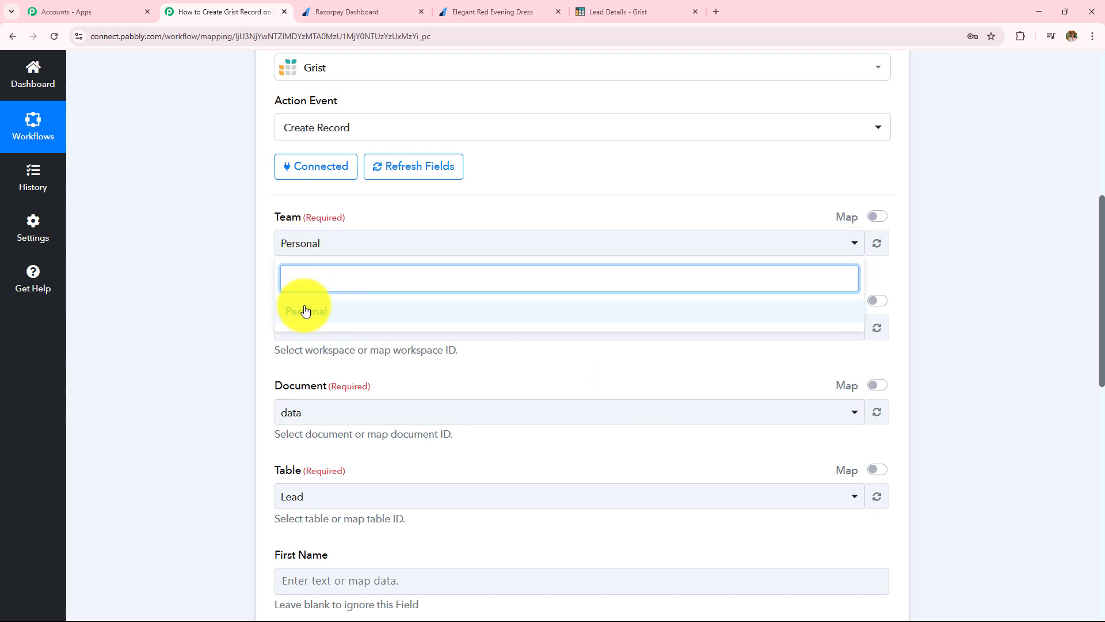
click(347, 311)
scroll(424, 278, down, 2)
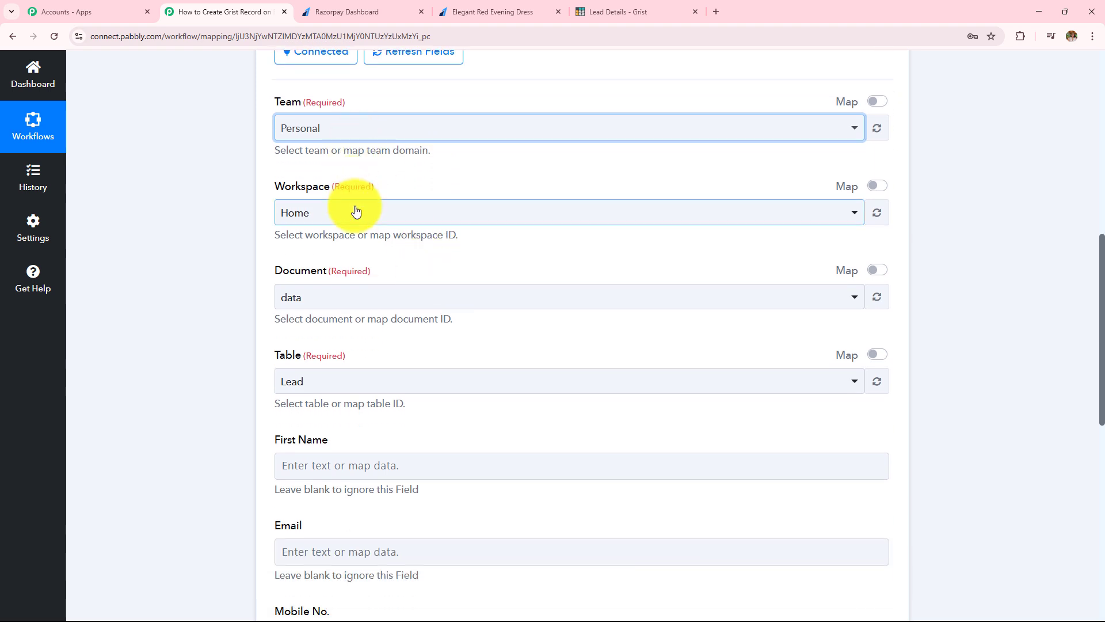
click(356, 212)
click(323, 277)
scroll(376, 233, down, 1)
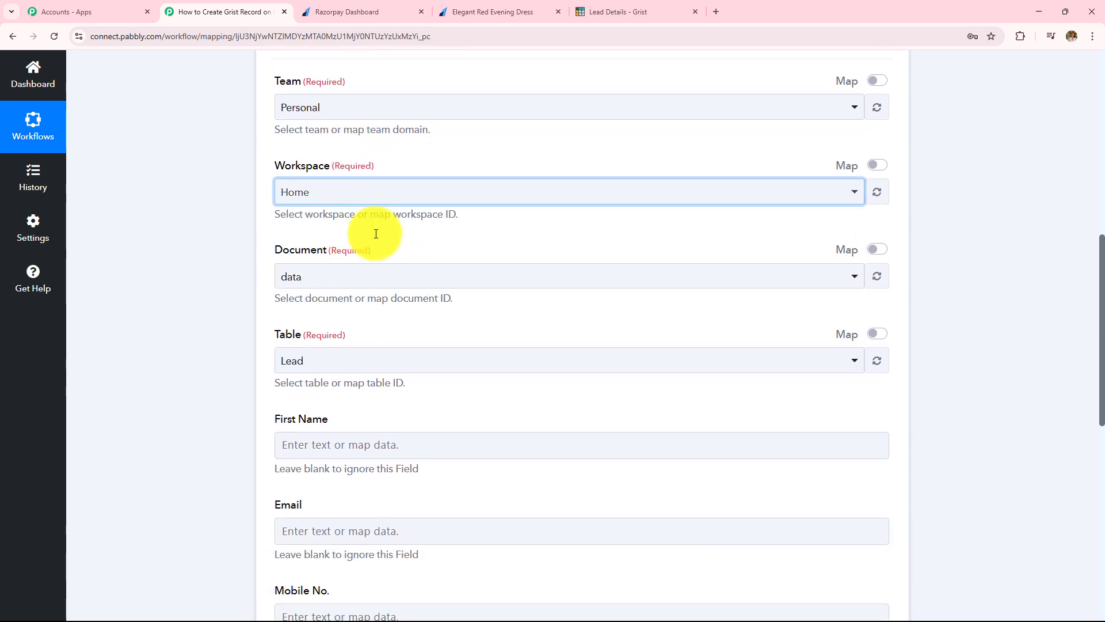
scroll(375, 233, down, 1)
Step: Select 'Lead Details' as the document after checking the sheet in Grist
click(339, 244)
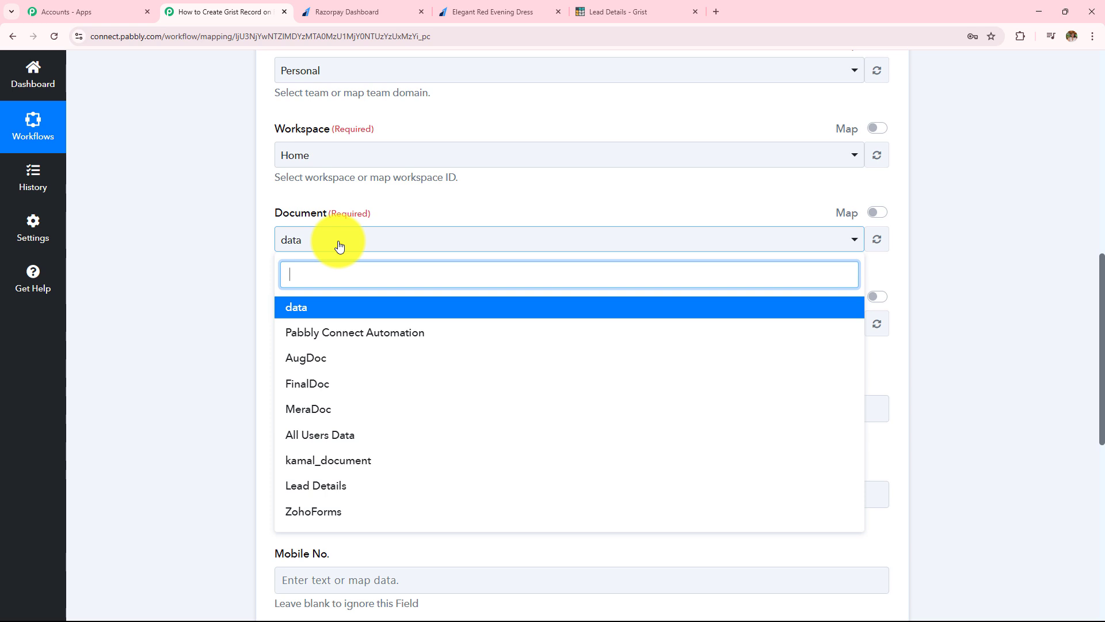
scroll(383, 388, down, 1)
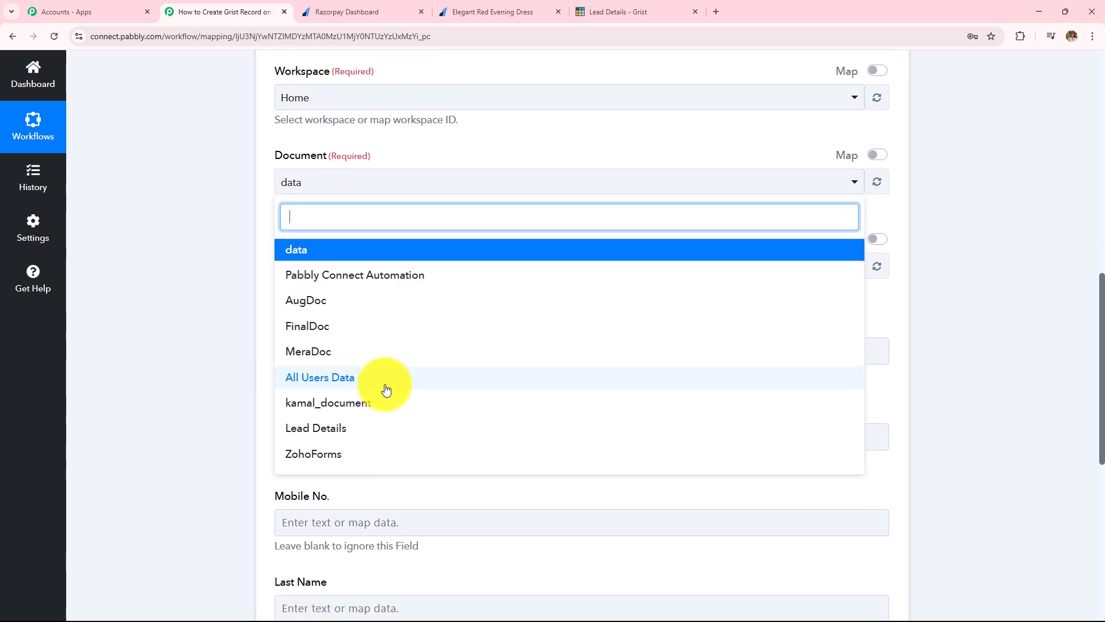
click(602, 12)
click(234, 16)
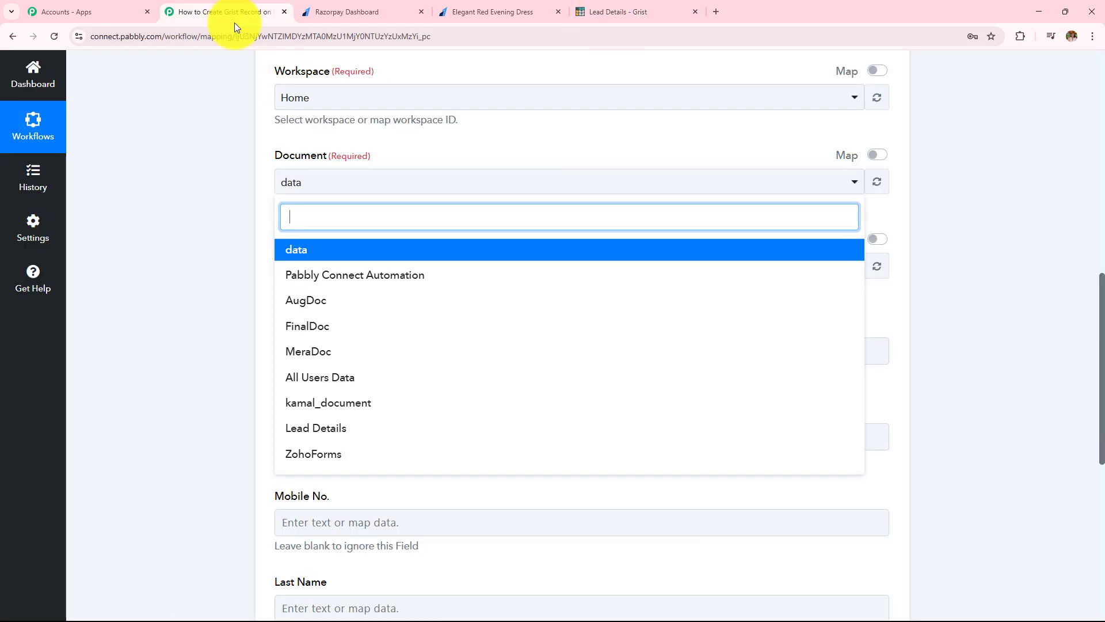
click(360, 428)
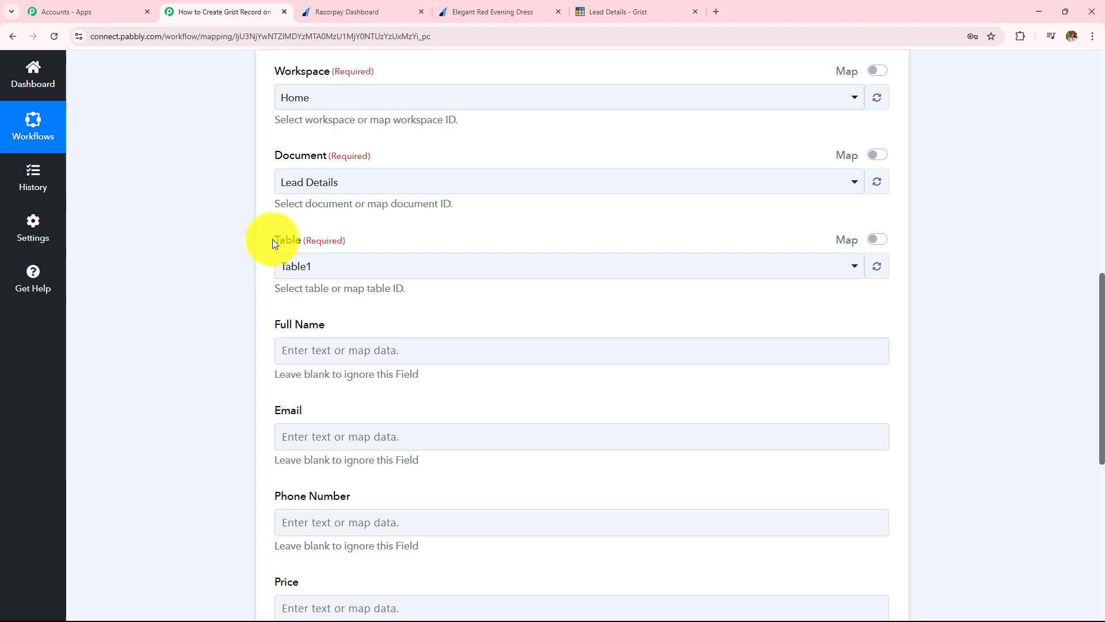
Step: Review the loaded Table1 fields against the Grist table's columns
drag(272, 240, 352, 240)
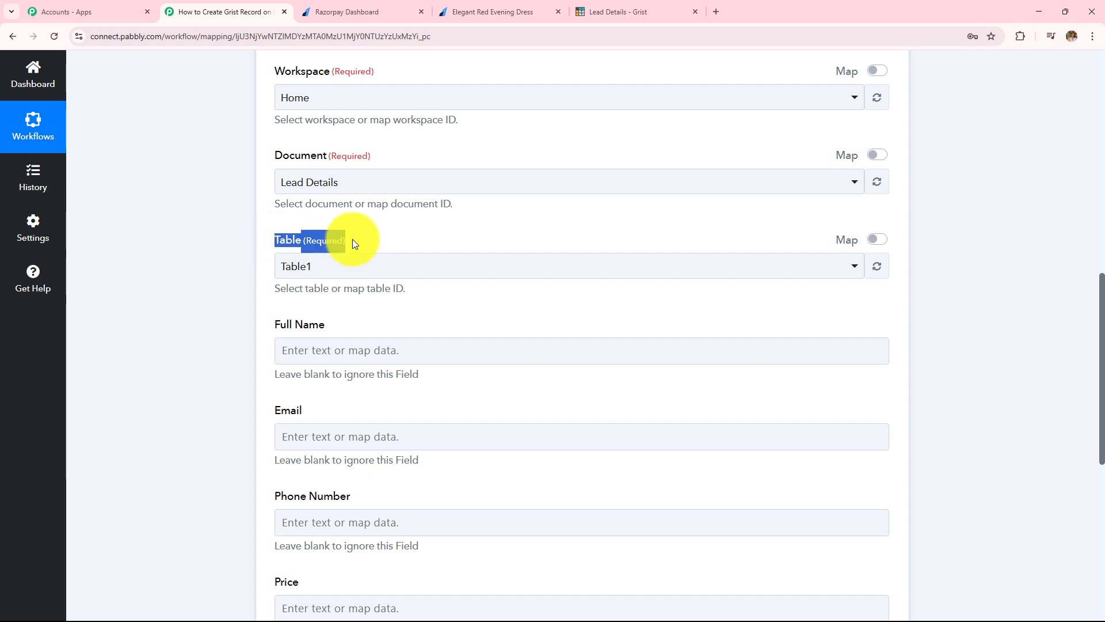
scroll(407, 268, down, 2)
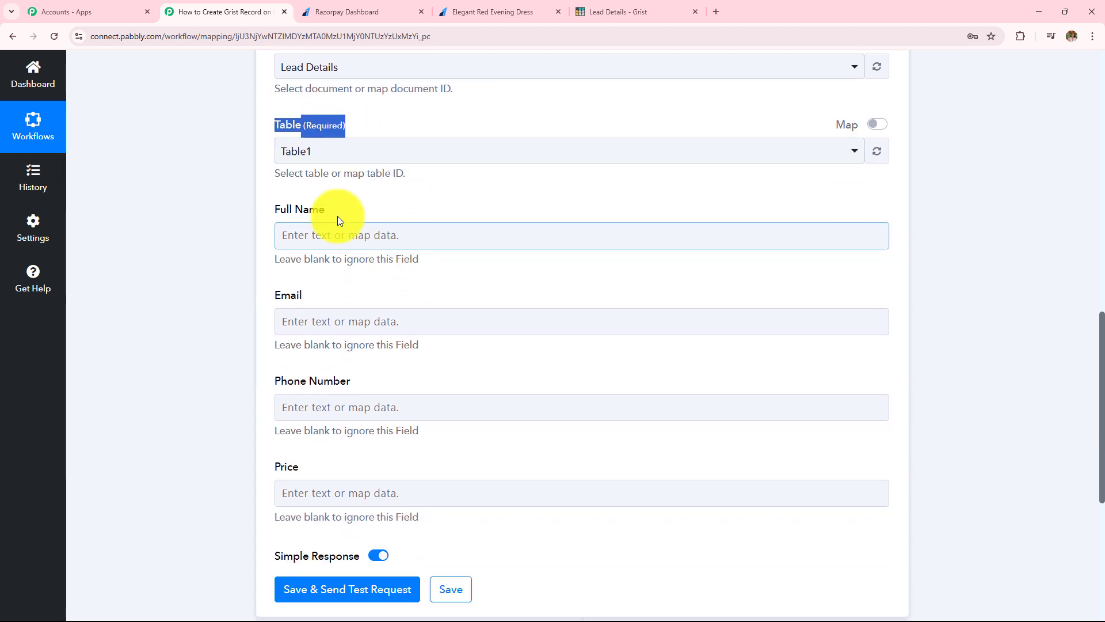
click(599, 10)
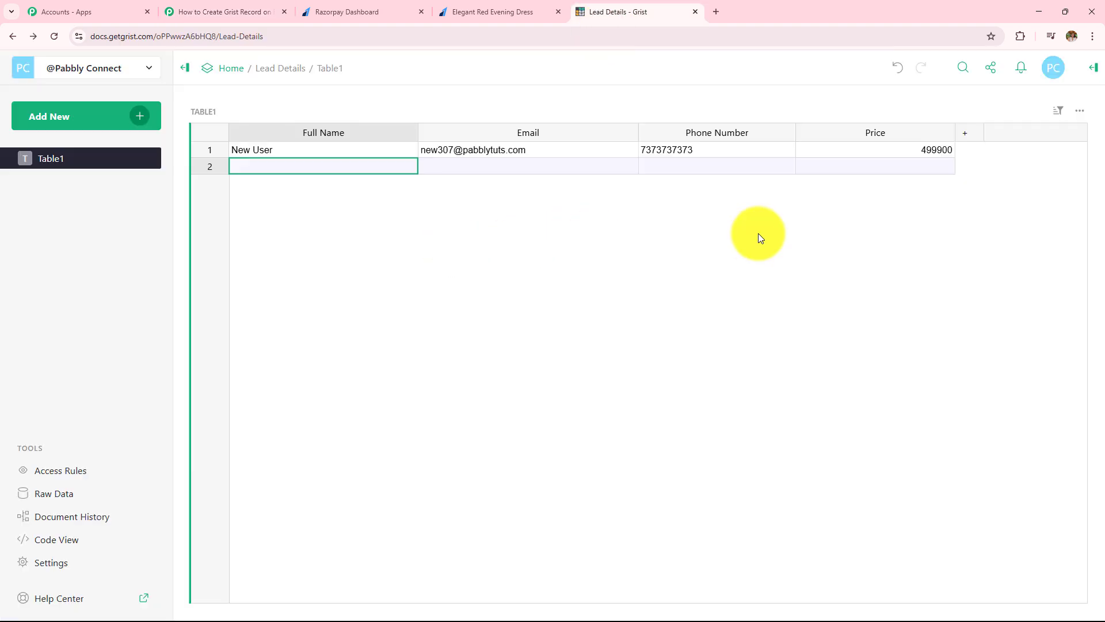
click(222, 10)
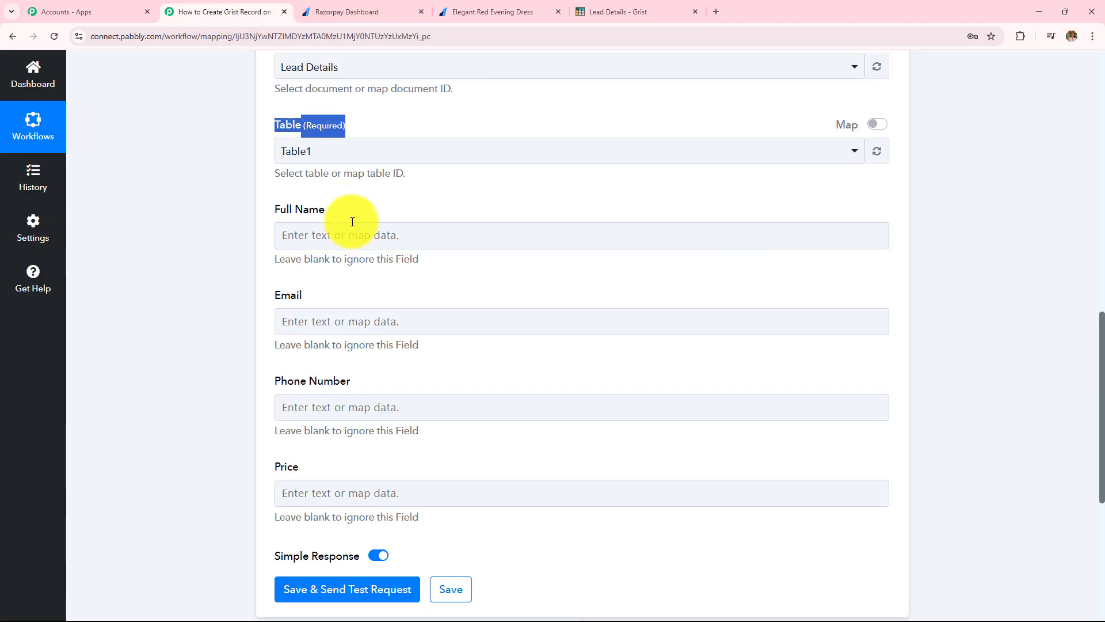
scroll(353, 221, down, 1)
drag(275, 150, 523, 523)
click(556, 298)
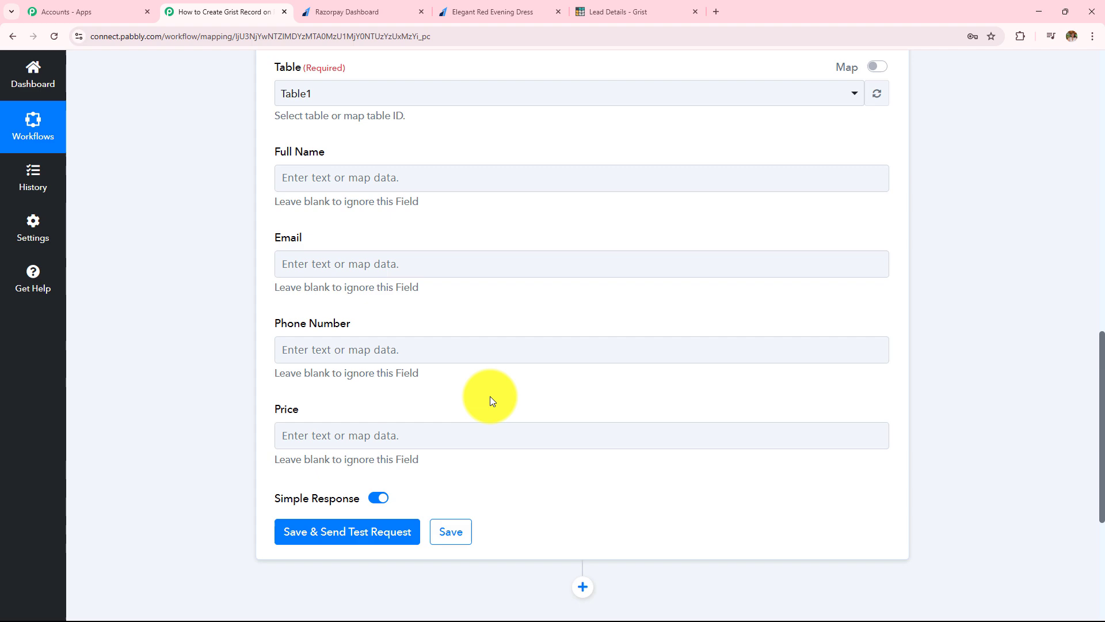
click(354, 340)
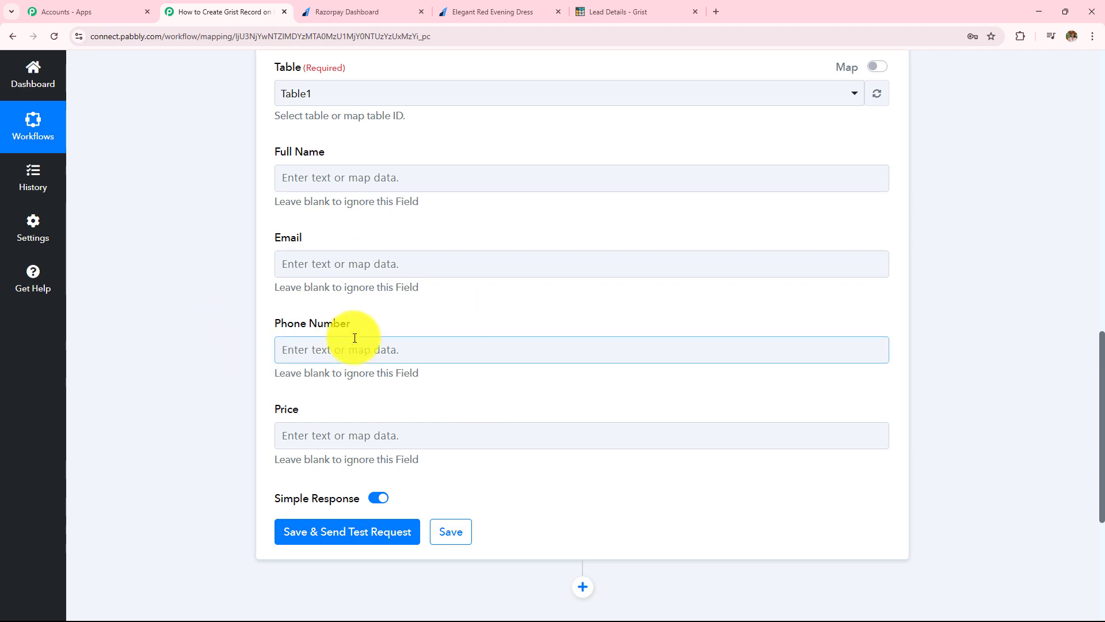
scroll(354, 338, up, 15)
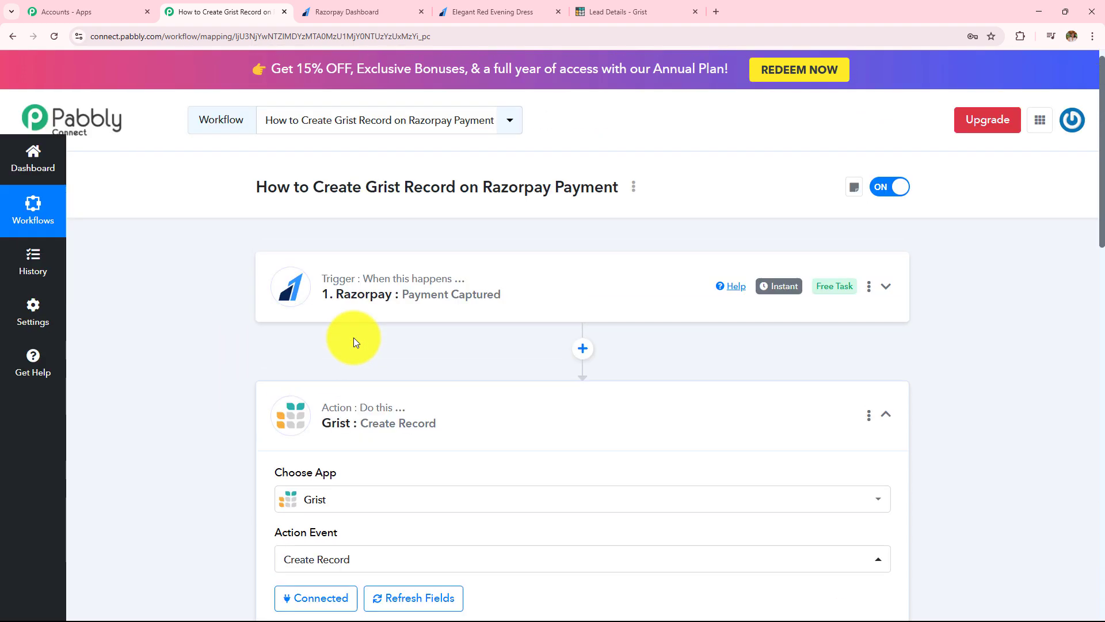
scroll(420, 316, down, 9)
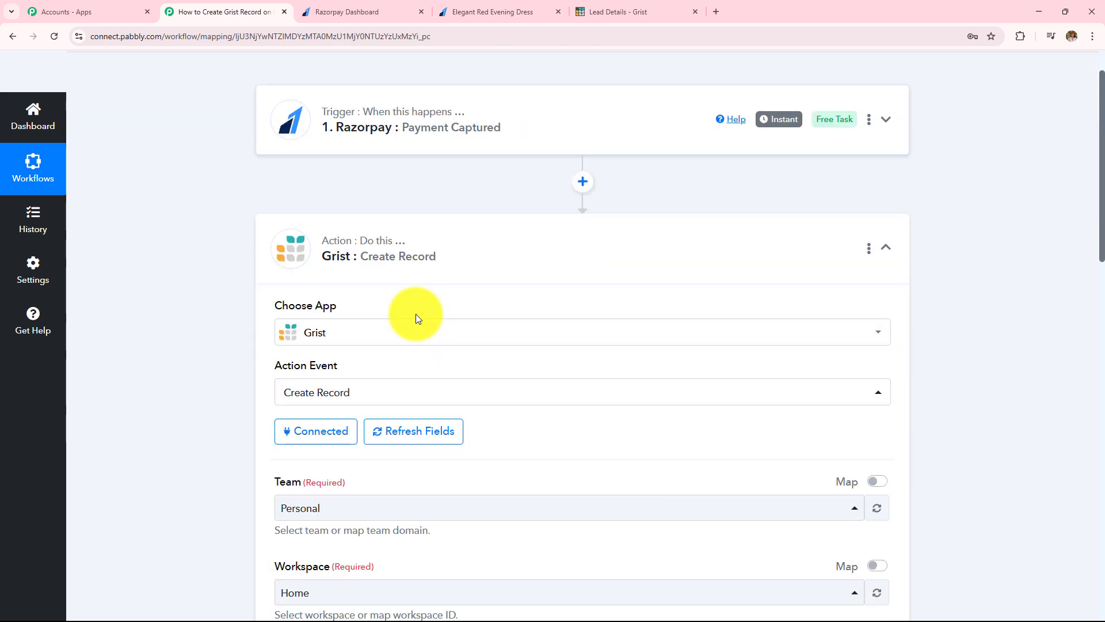
scroll(406, 327, down, 4)
Step: Map Full Name to the Razorpay Notes First Name and Last Name
click(346, 265)
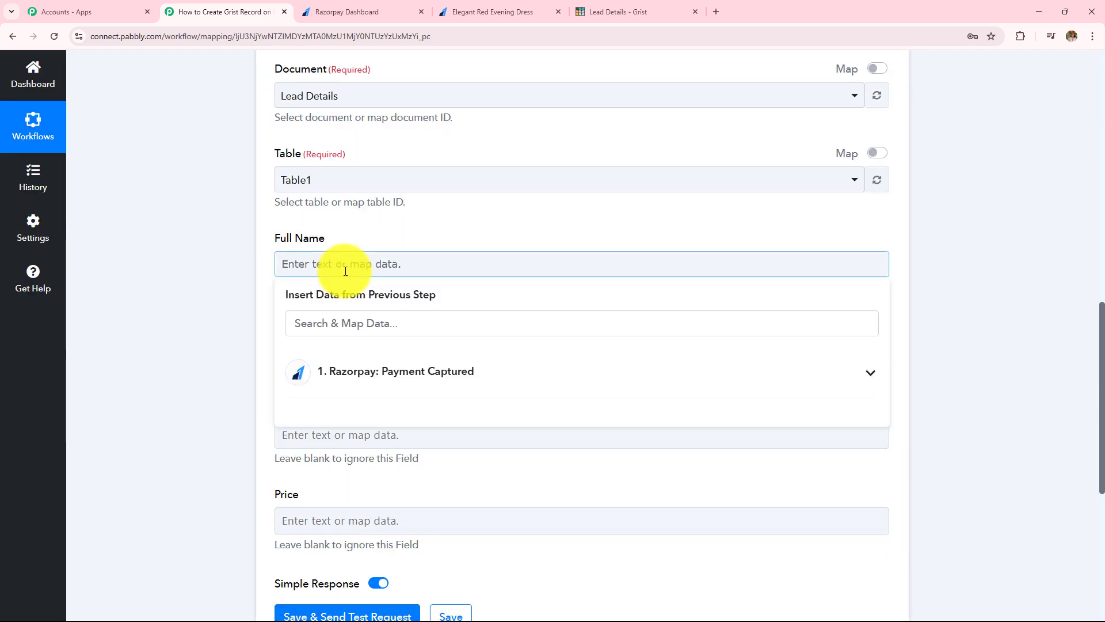
click(388, 373)
scroll(467, 289, down, 2)
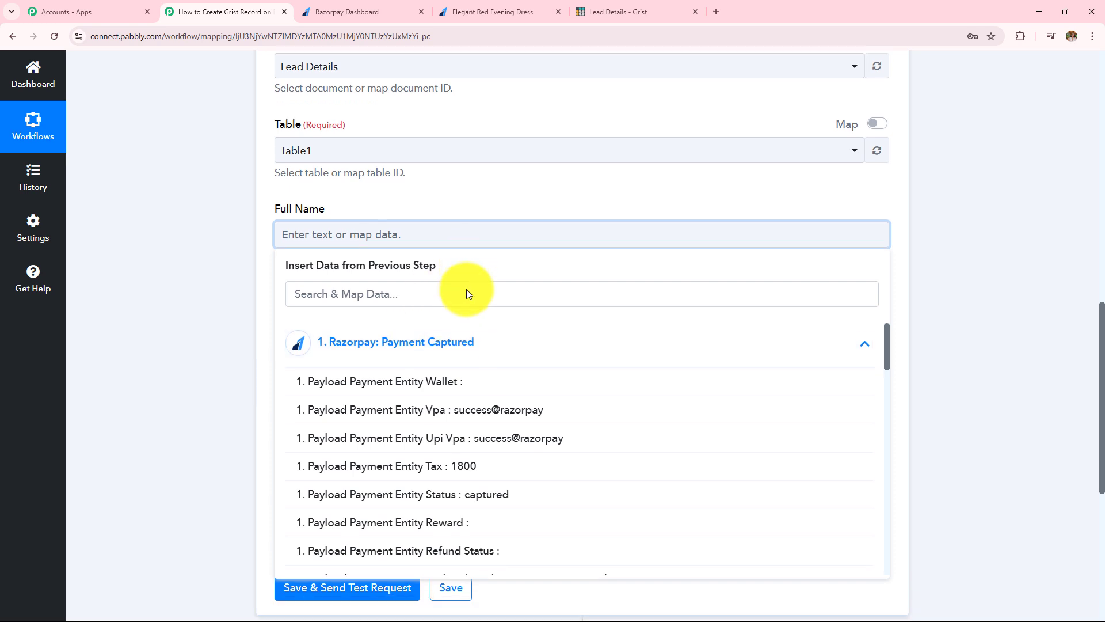
scroll(518, 377, down, 2)
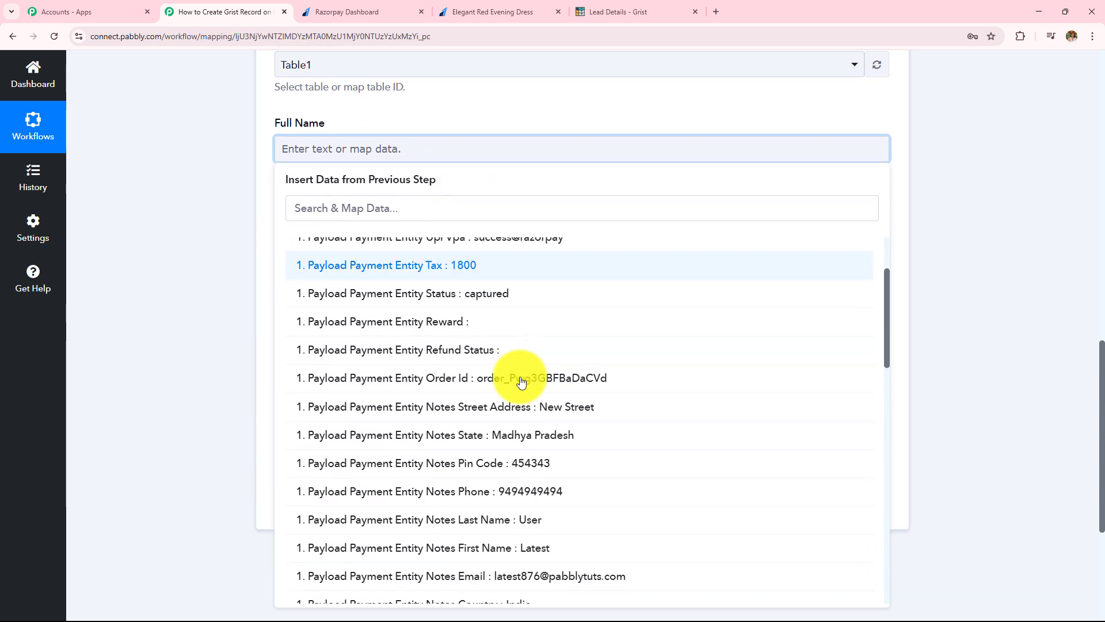
scroll(521, 381, down, 2)
scroll(521, 382, up, 2)
scroll(522, 382, down, 3)
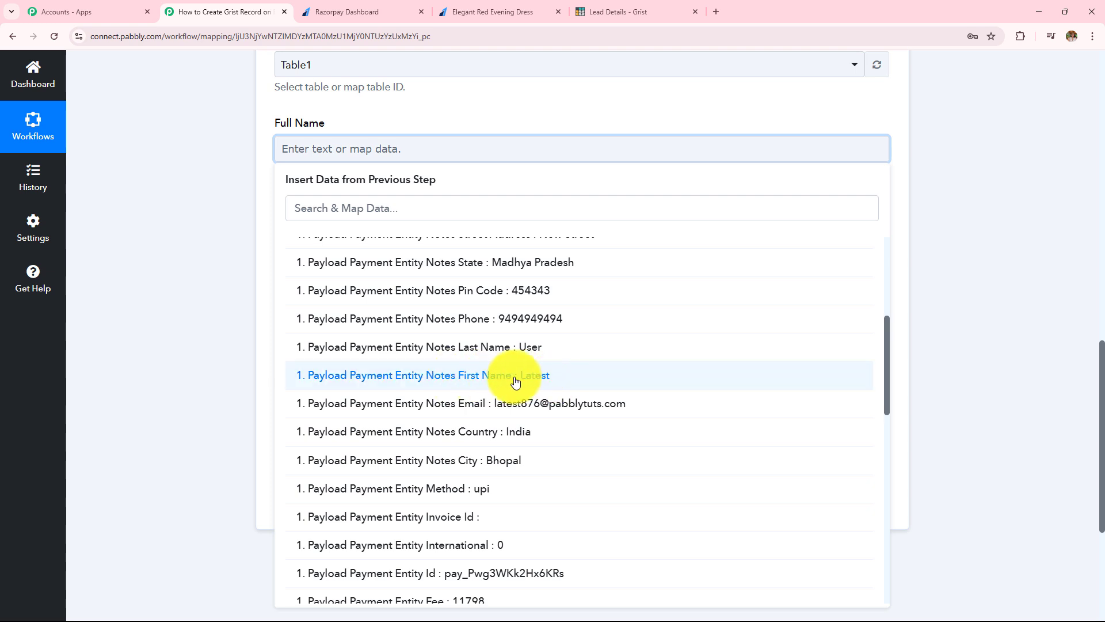
click(515, 382)
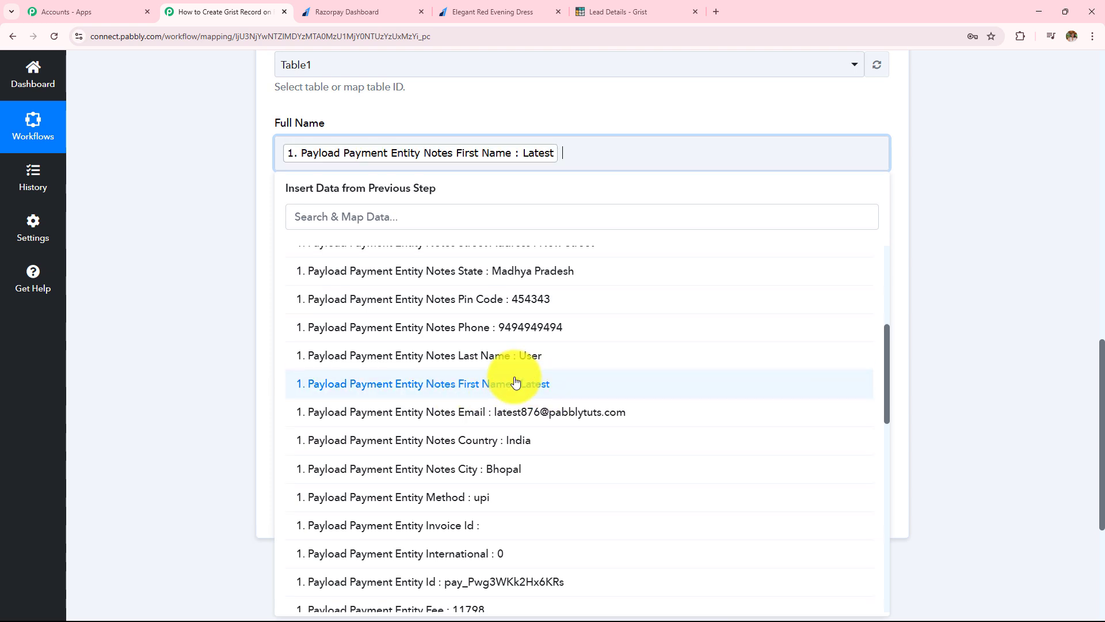
click(511, 355)
Step: Map Email to the Razorpay Notes Email value
click(369, 245)
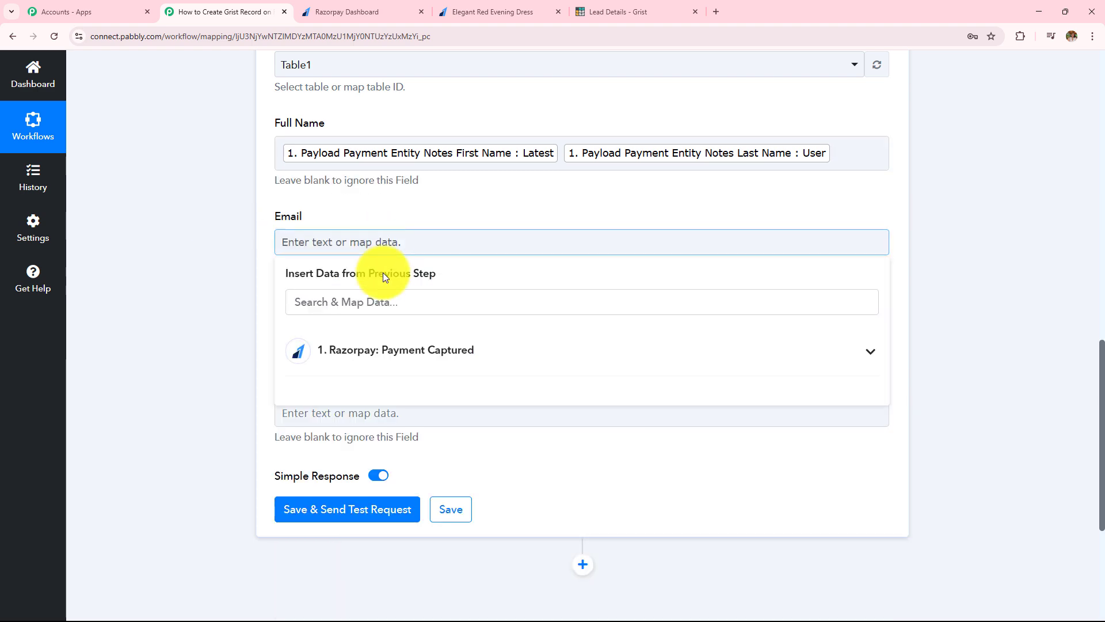
scroll(441, 345, down, 2)
scroll(452, 425, down, 3)
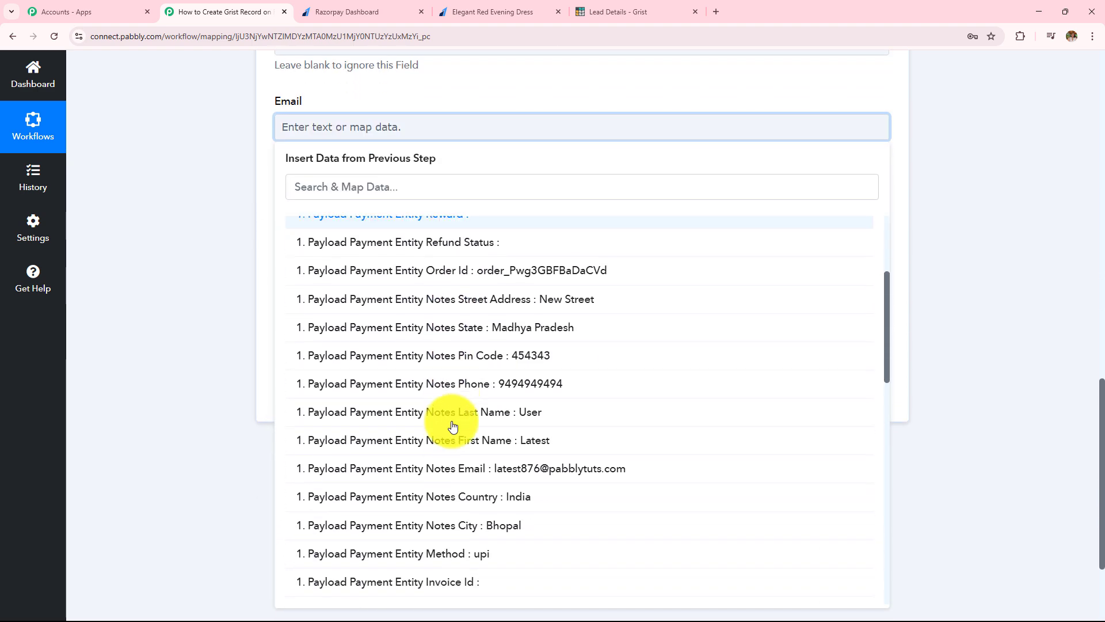
scroll(452, 425, down, 3)
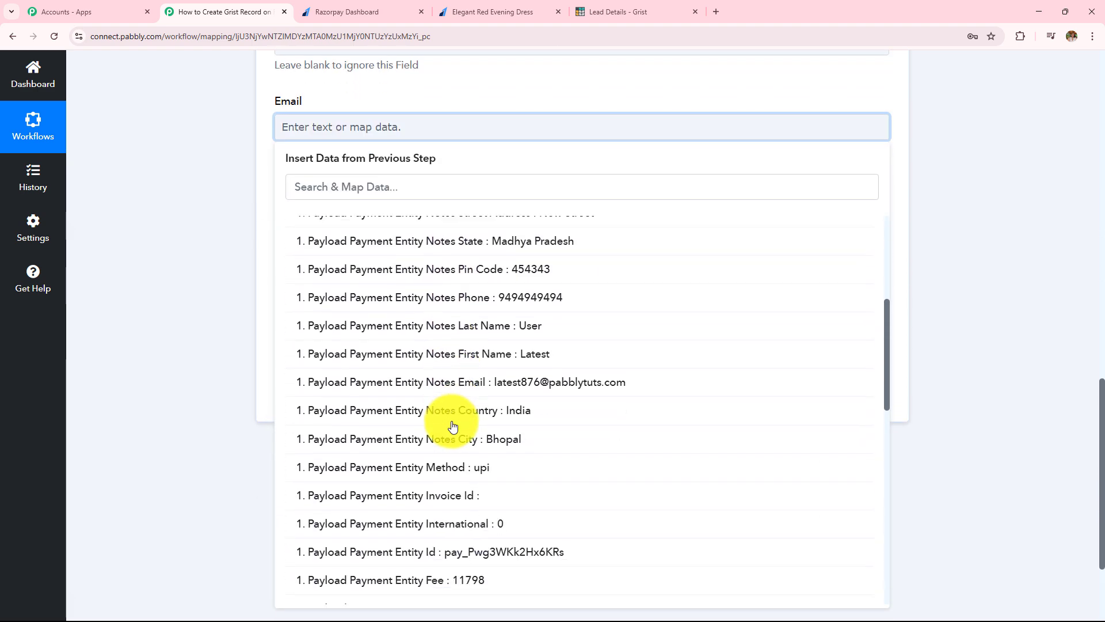
click(504, 391)
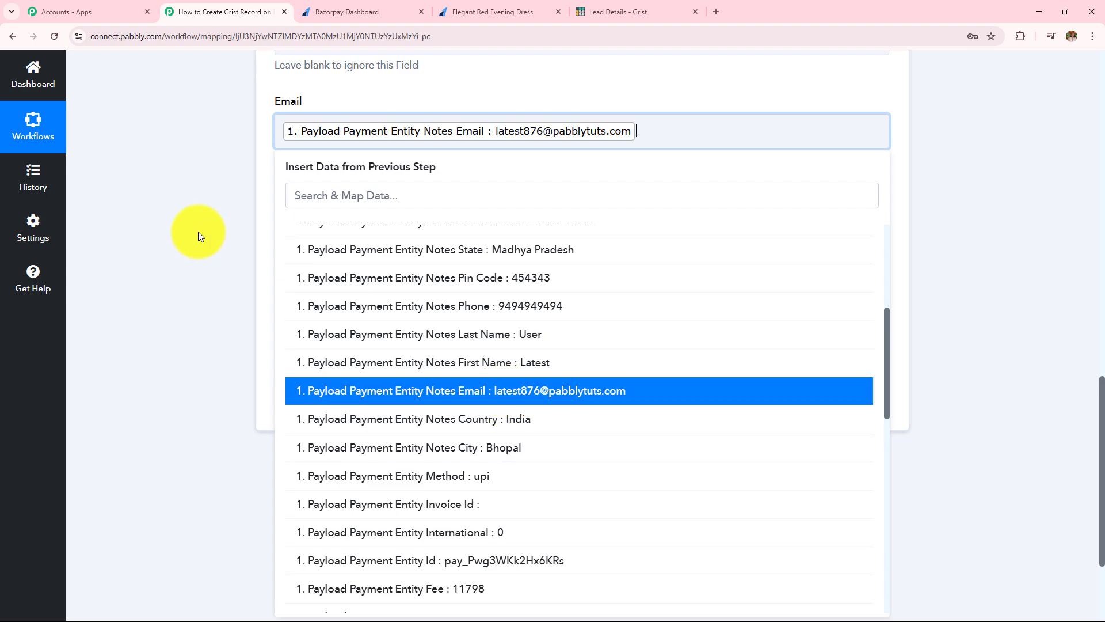
Step: Map Phone Number to the Razorpay Notes Phone value
click(197, 233)
click(339, 221)
scroll(450, 251, down, 2)
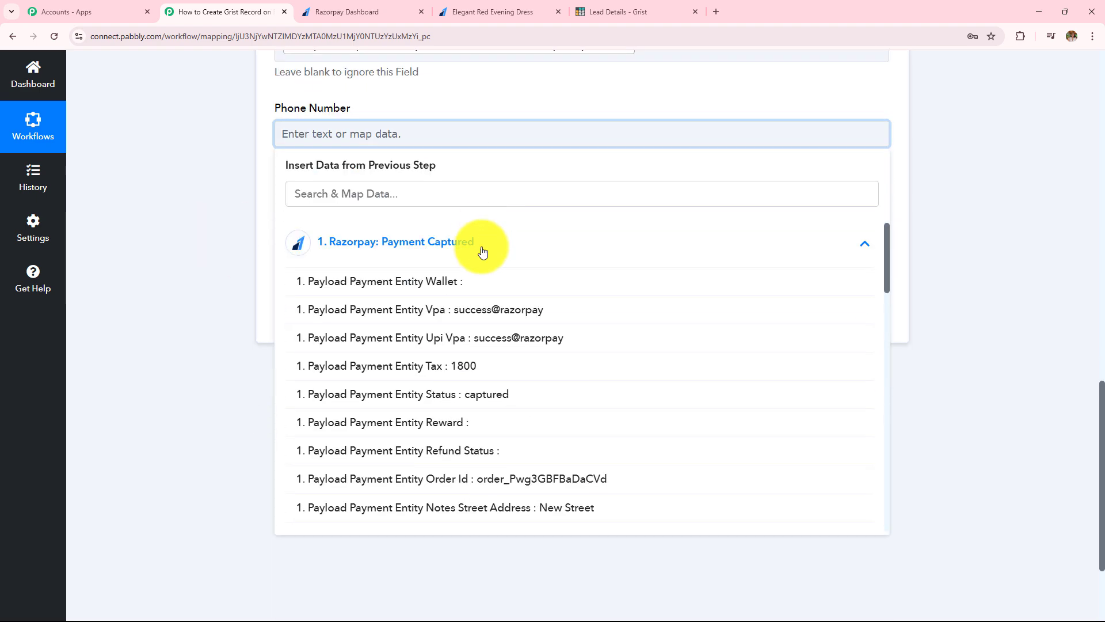
scroll(382, 388, down, 5)
click(402, 339)
click(243, 267)
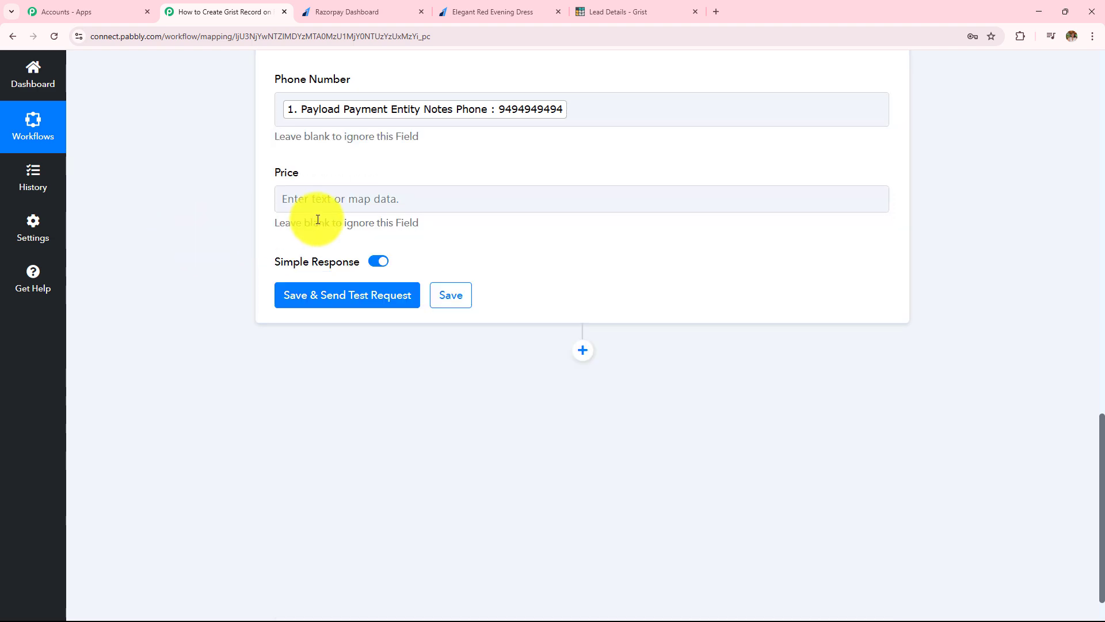
Step: Map Price to the payment's Base Amount
click(322, 205)
click(390, 318)
scroll(482, 442, down, 4)
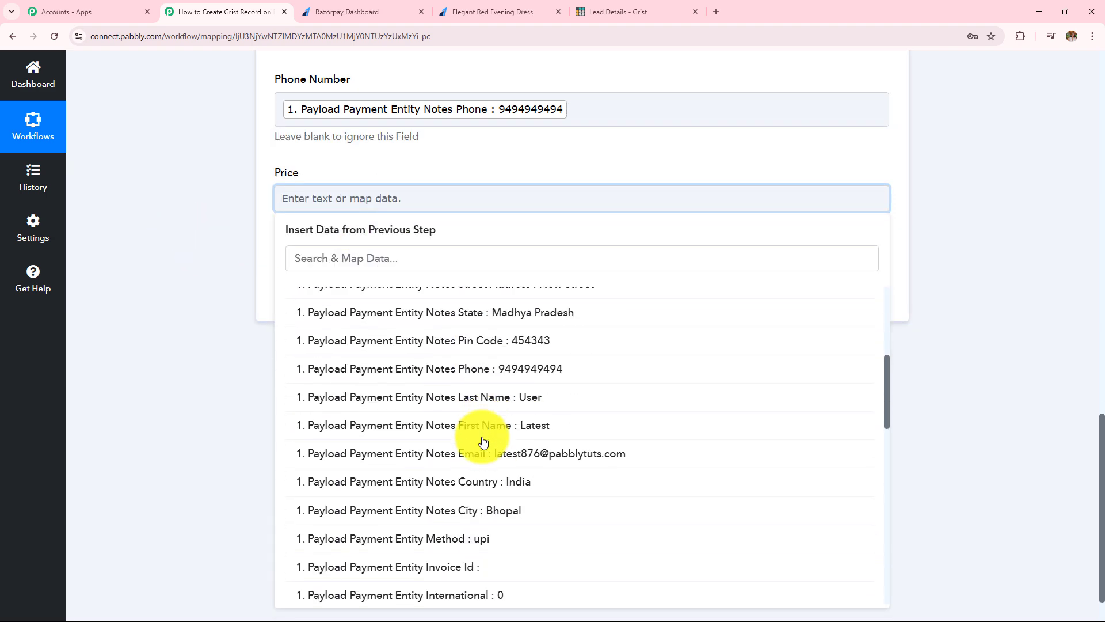
scroll(489, 403, down, 10)
click(495, 366)
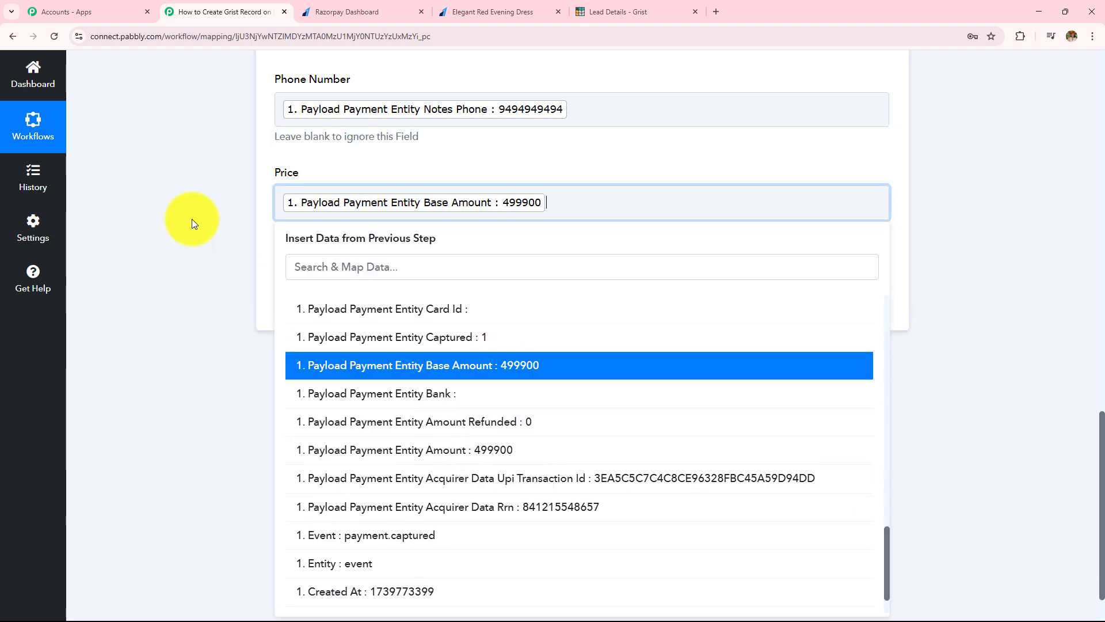
click(192, 219)
scroll(346, 207, up, 3)
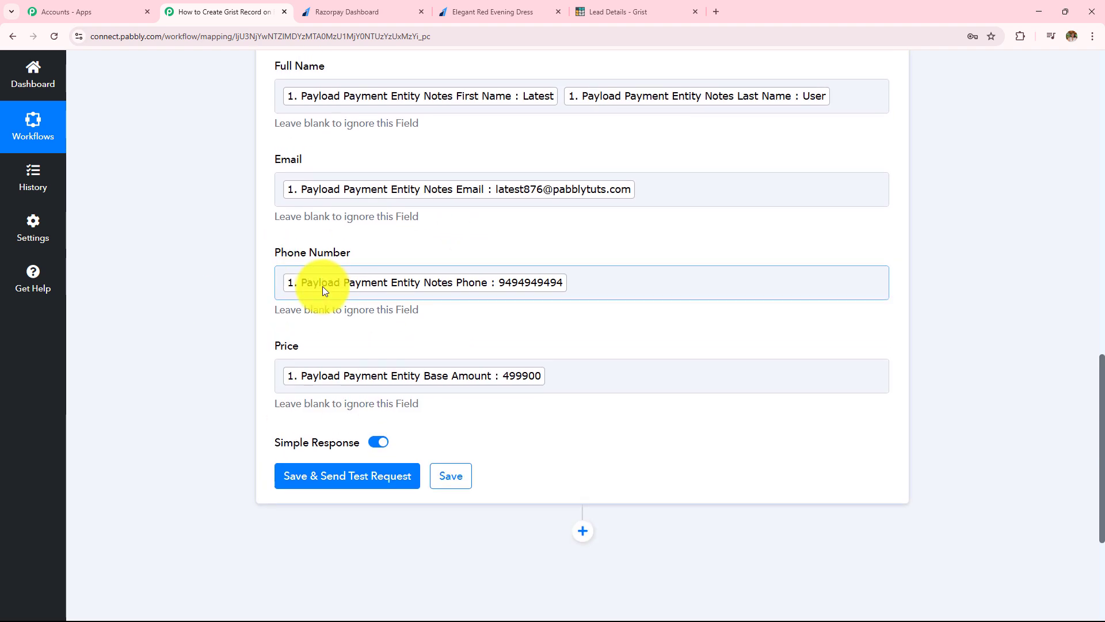
scroll(323, 286, up, 2)
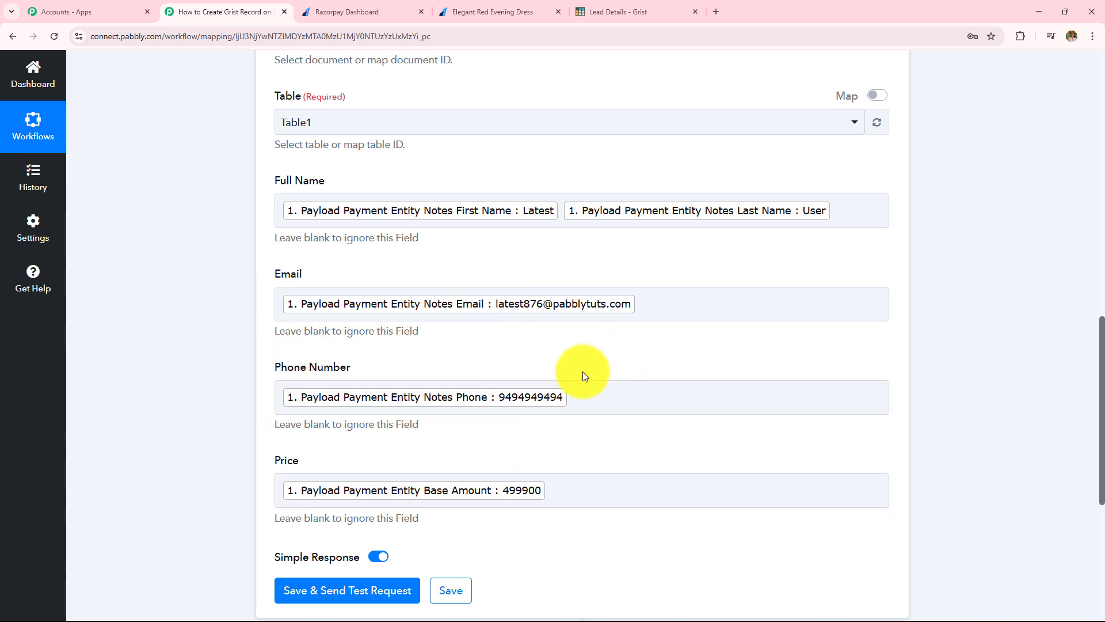
Step: Save and send a test request, check the returned record ID, then view Lead Details in Grist
scroll(583, 373, down, 5)
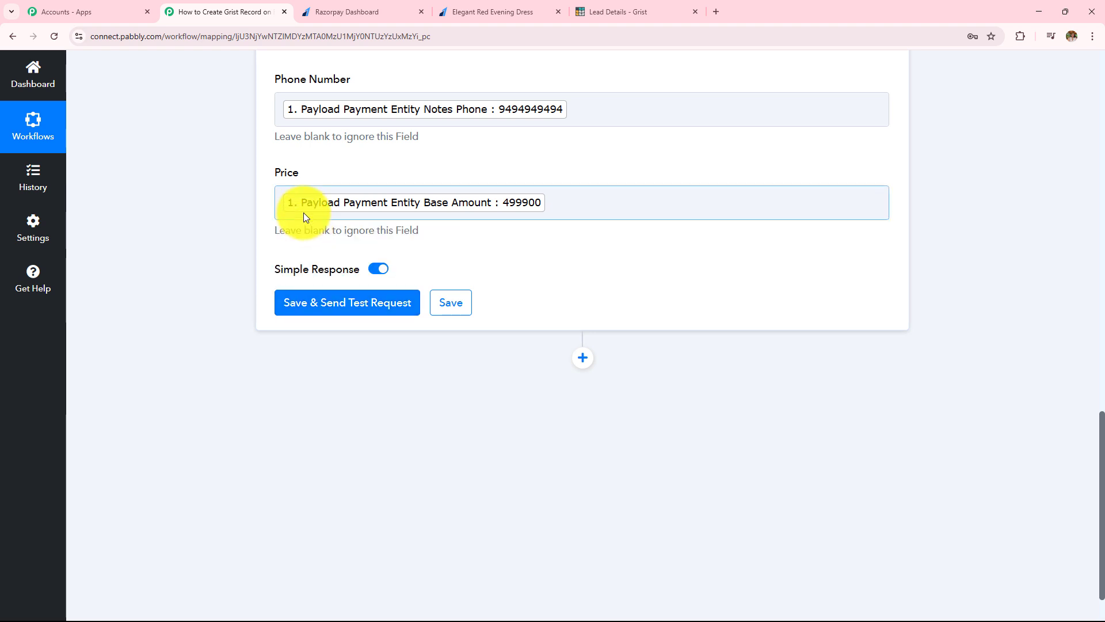
click(336, 308)
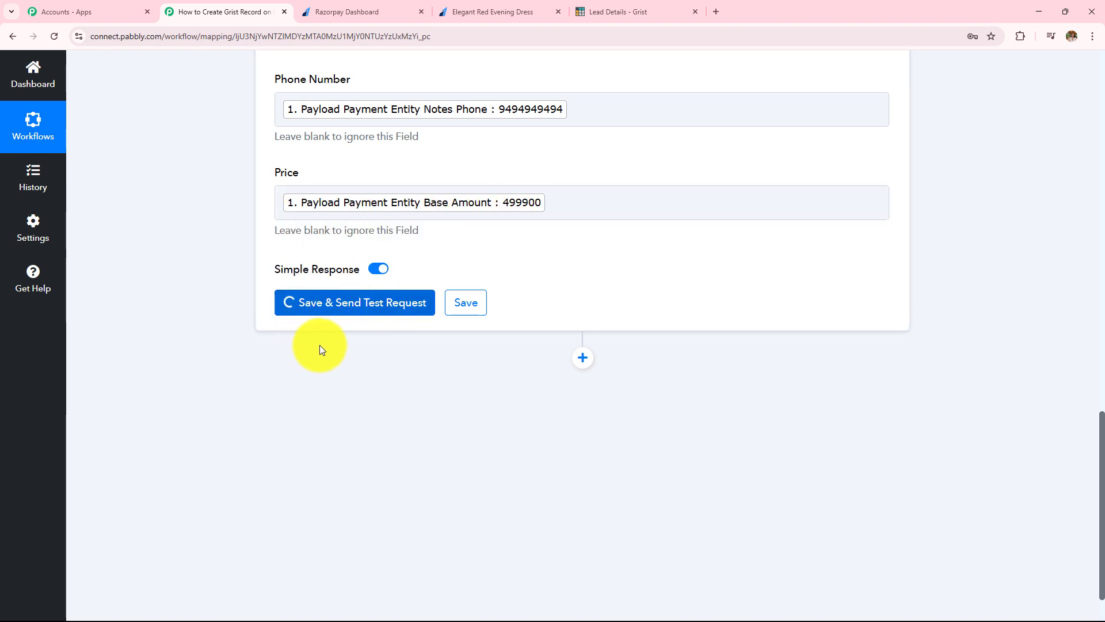
double_click(601, 355)
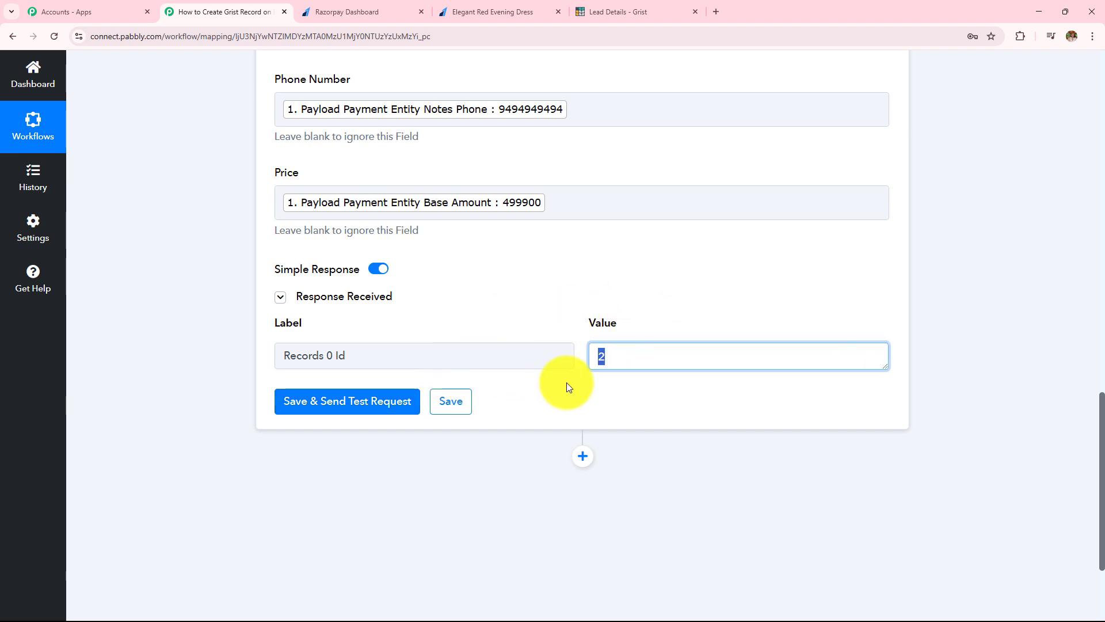
click(644, 10)
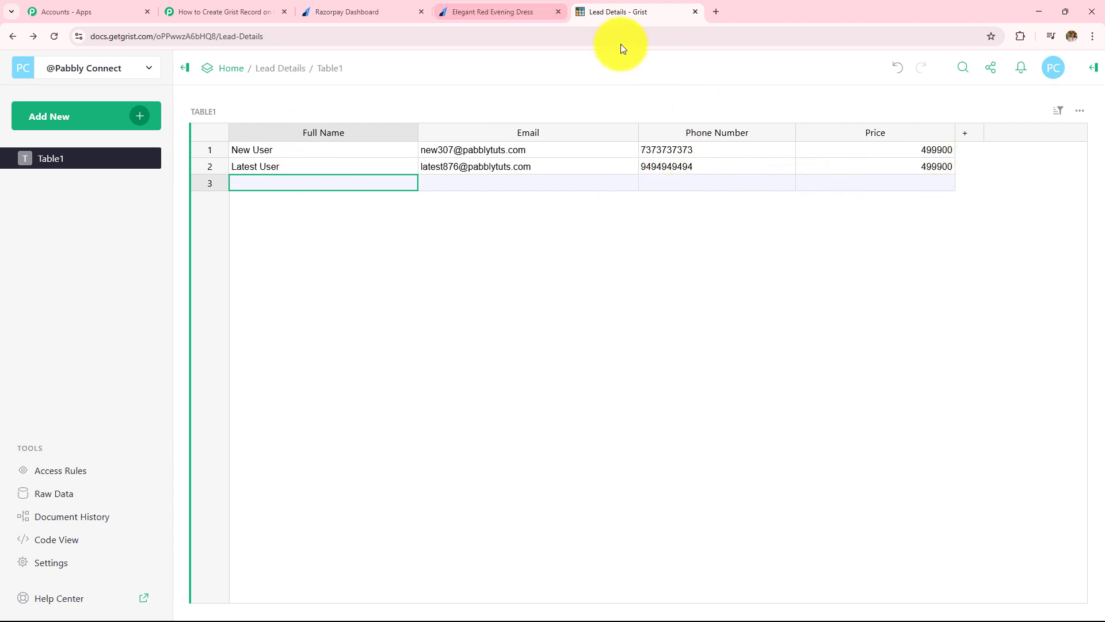
Step: Compare the ₹4999.00 payment with the 499900 Price in Lead Details, then go back to the workflow
click(487, 12)
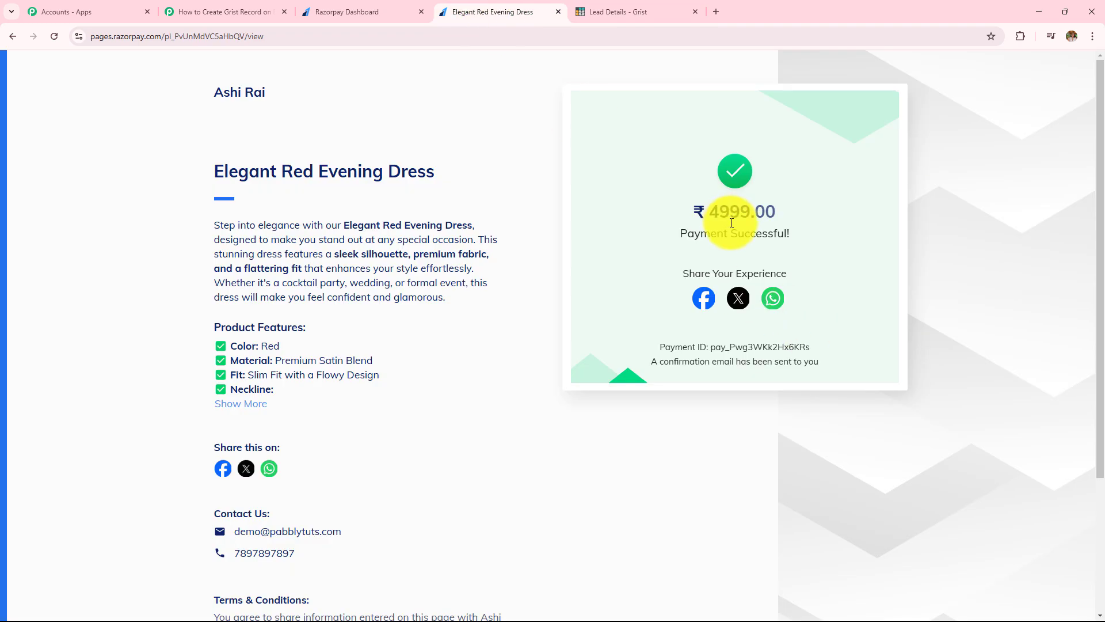
key(ctrl+Tab)
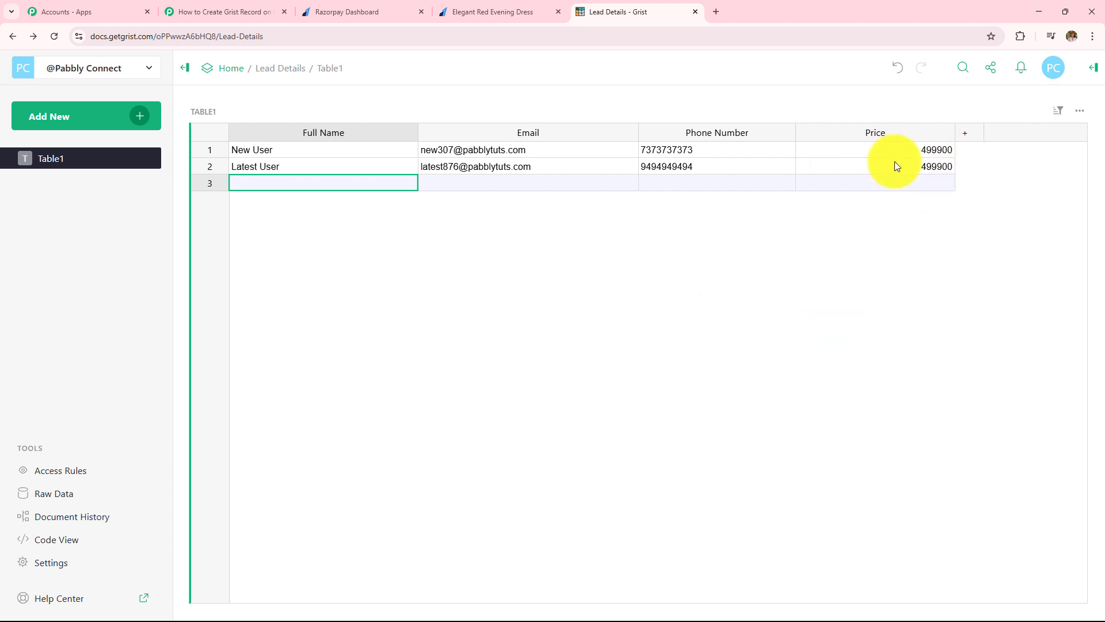
click(190, 11)
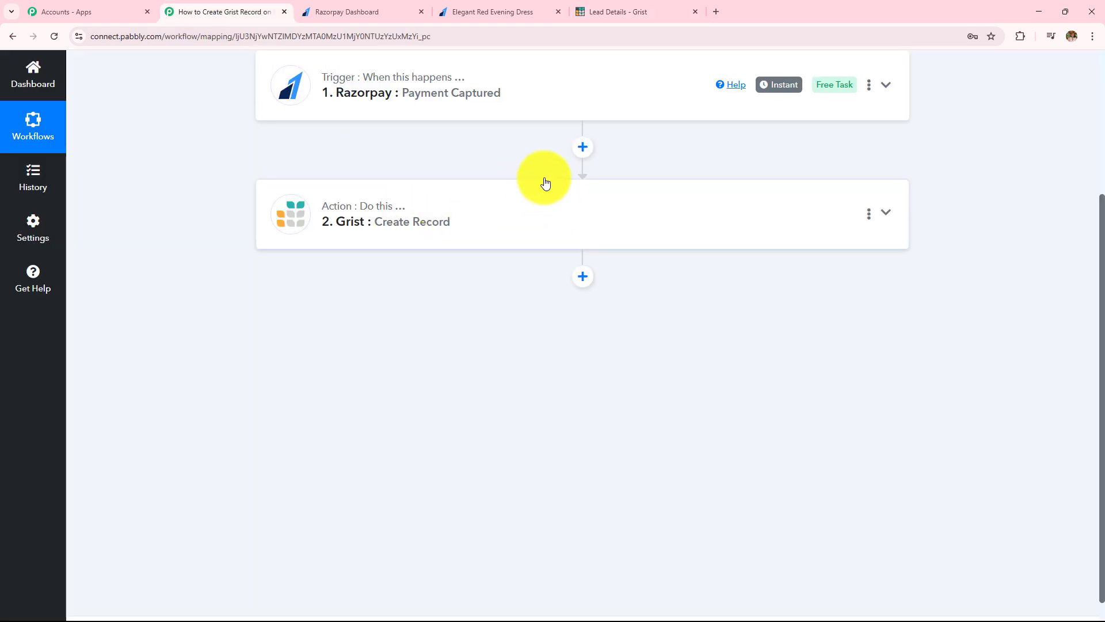
Step: Add a Number Formatter step after the Razorpay trigger with the Perform Math Operation event
click(582, 148)
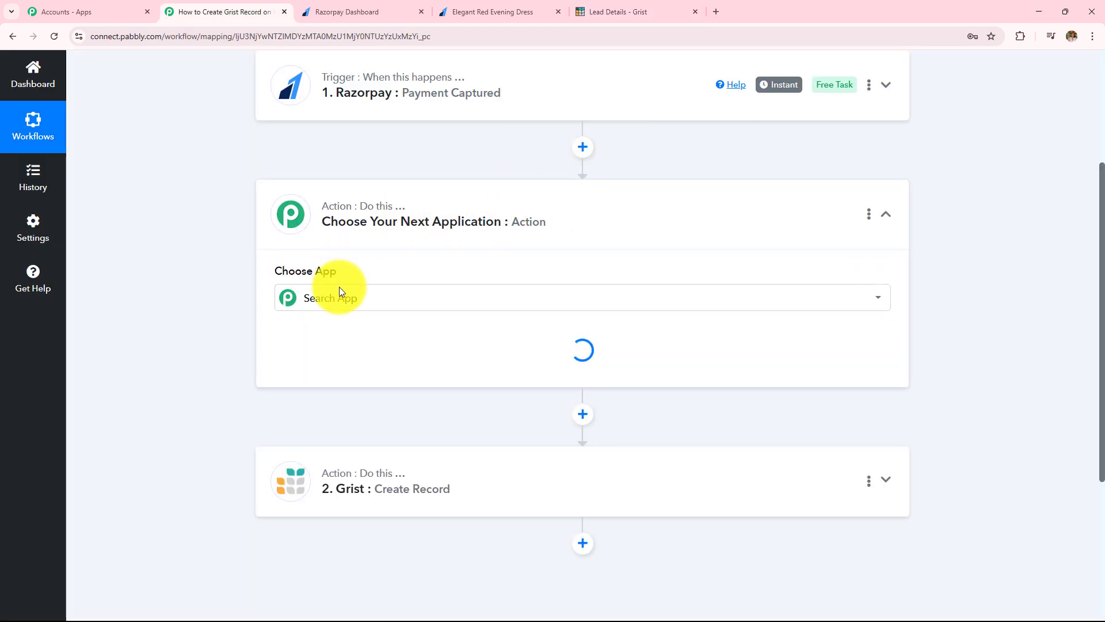
click(329, 294)
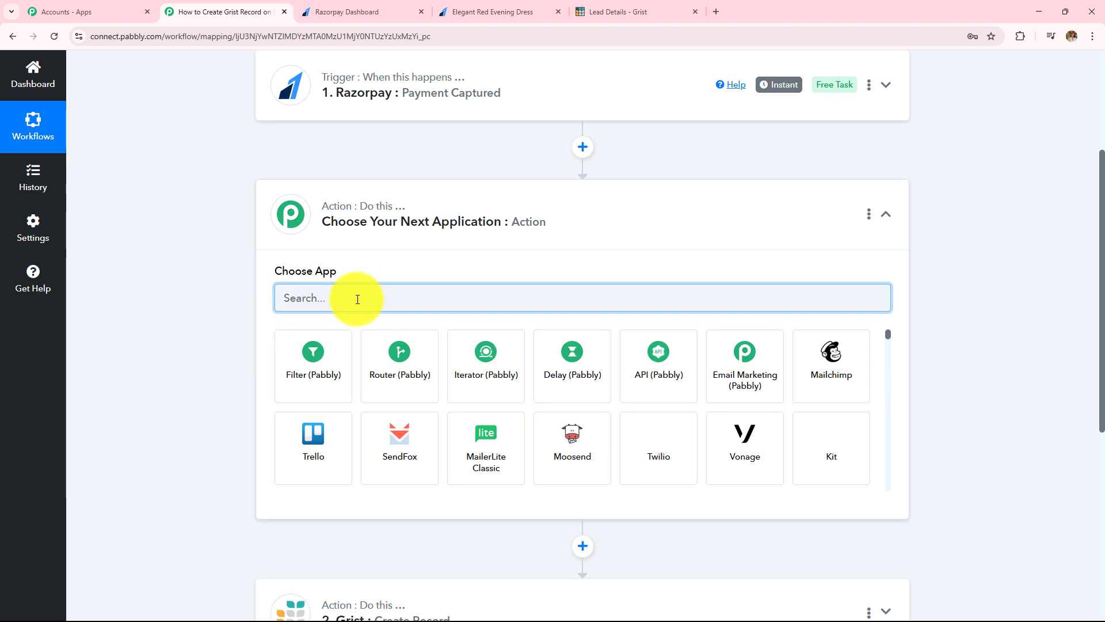
text(num)
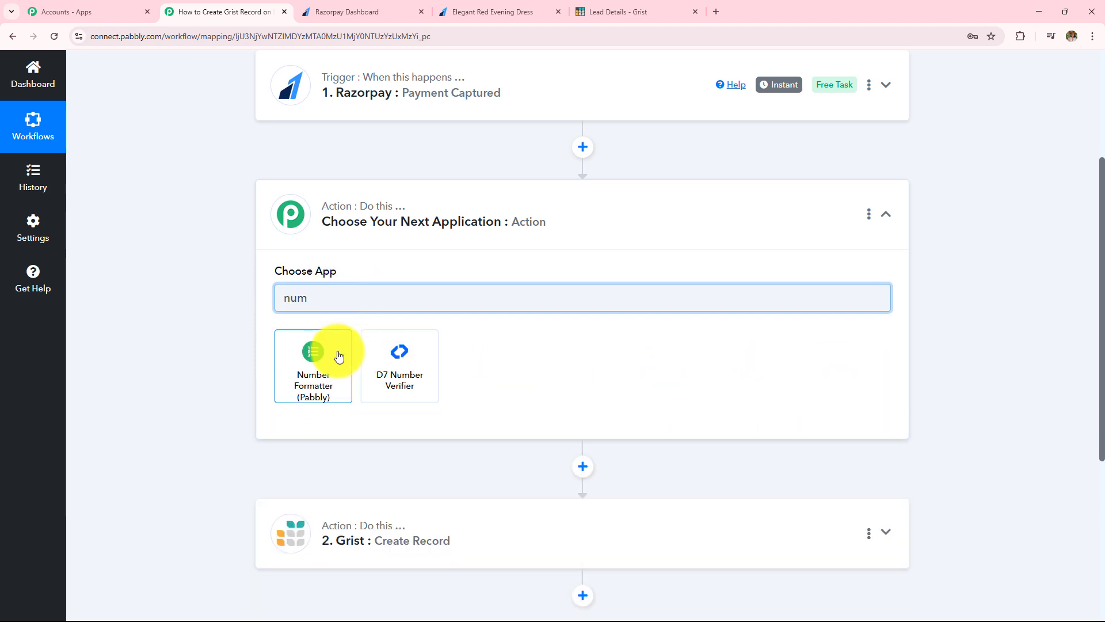
click(339, 354)
click(333, 358)
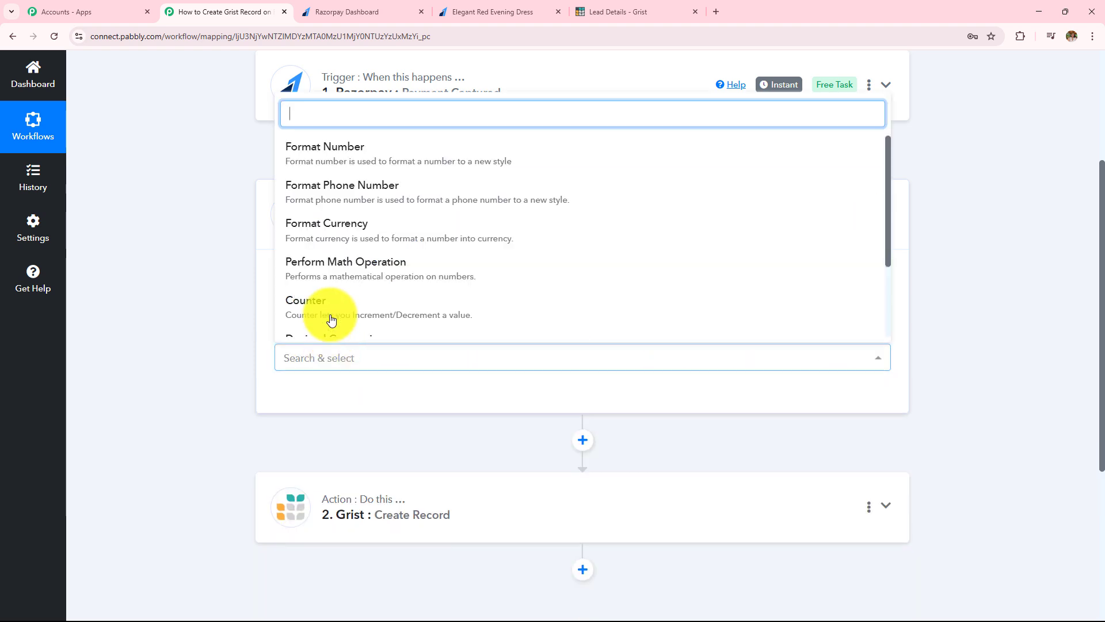
click(375, 278)
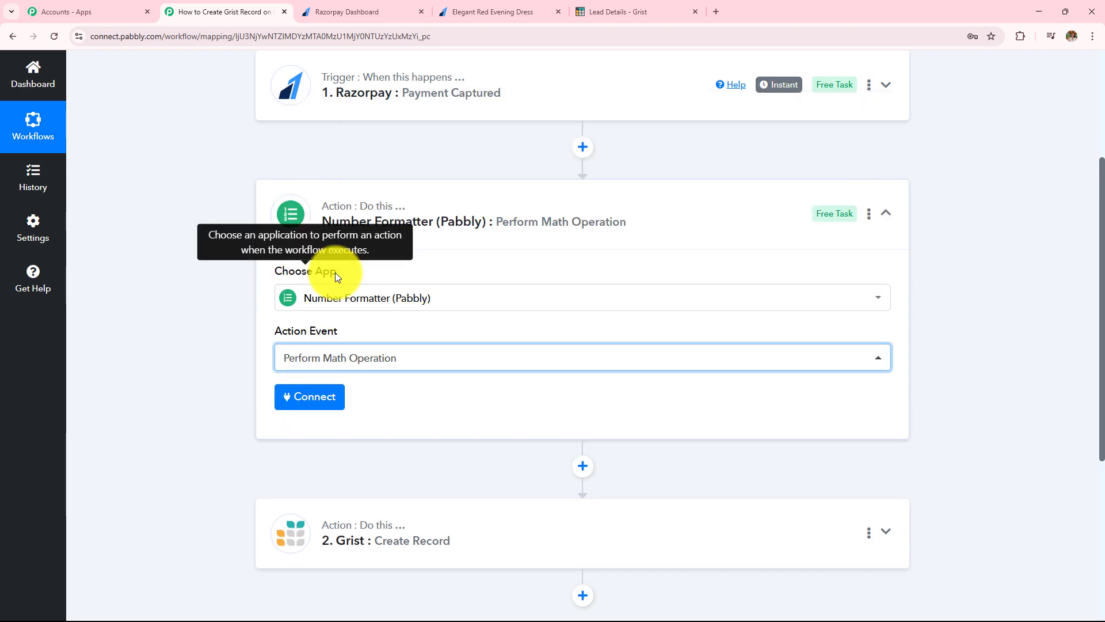
click(325, 399)
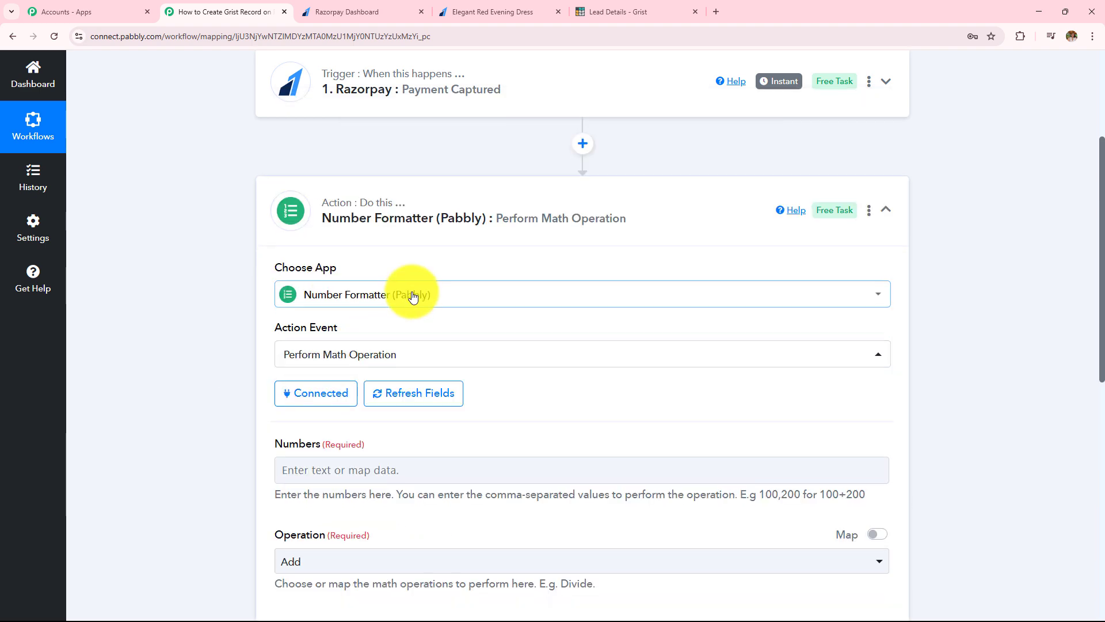
Step: Map the payment's Base Amount into Numbers and set the operation to Divide
scroll(403, 277, down, 4)
click(400, 244)
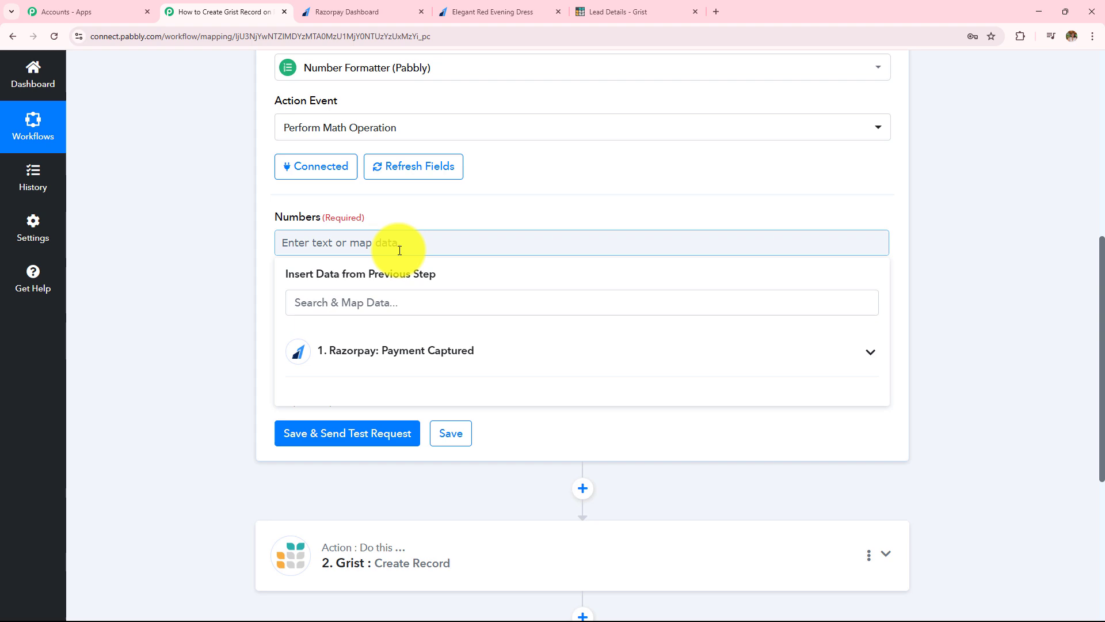
click(444, 353)
scroll(505, 430, down, 15)
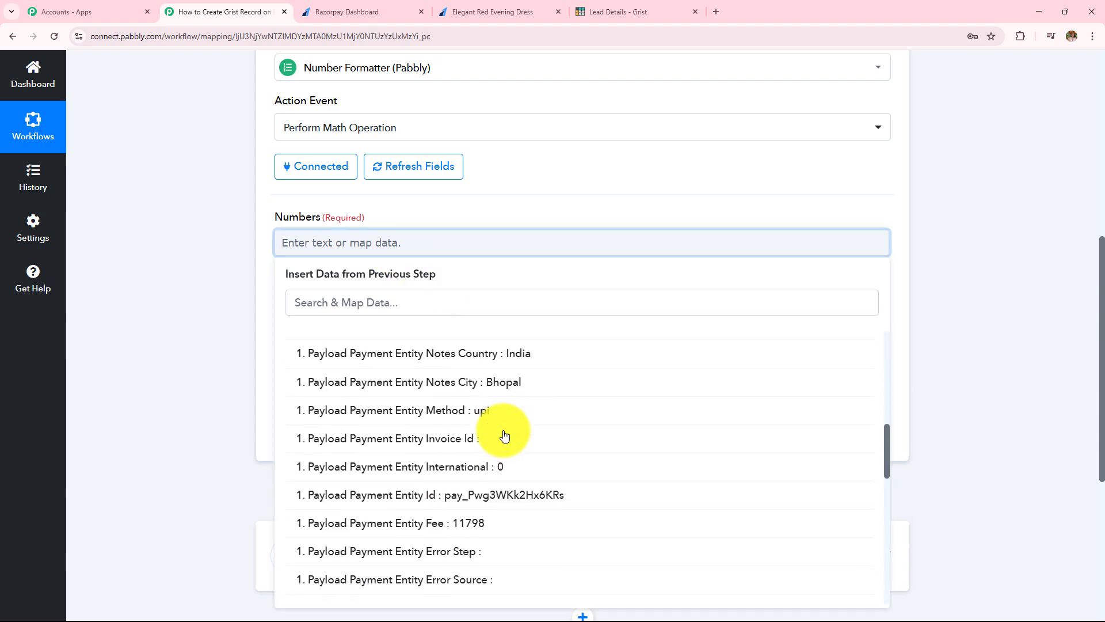
scroll(505, 434, down, 3)
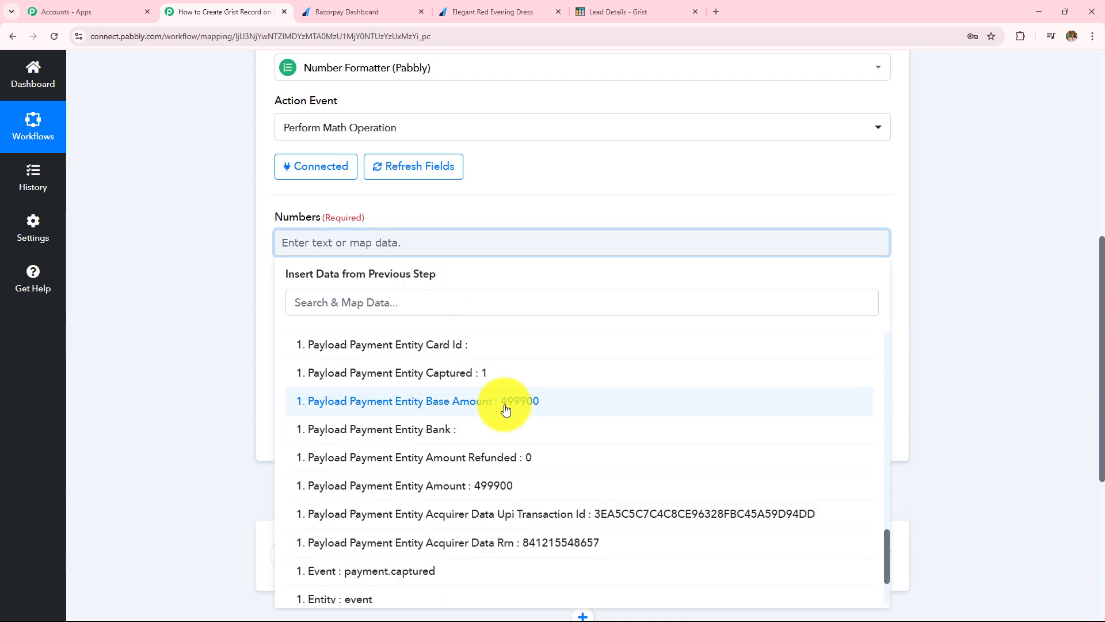
click(506, 406)
click(194, 283)
click(313, 343)
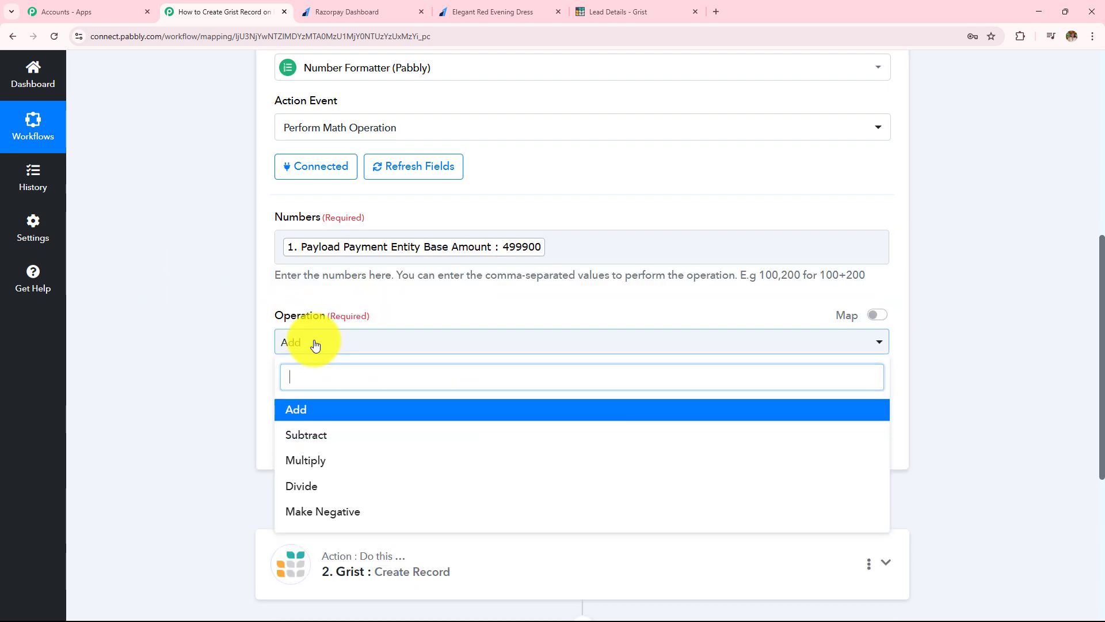
click(323, 488)
Step: Add 100 as the divisor and test the step, getting a result of 4999
drag(277, 276, 439, 282)
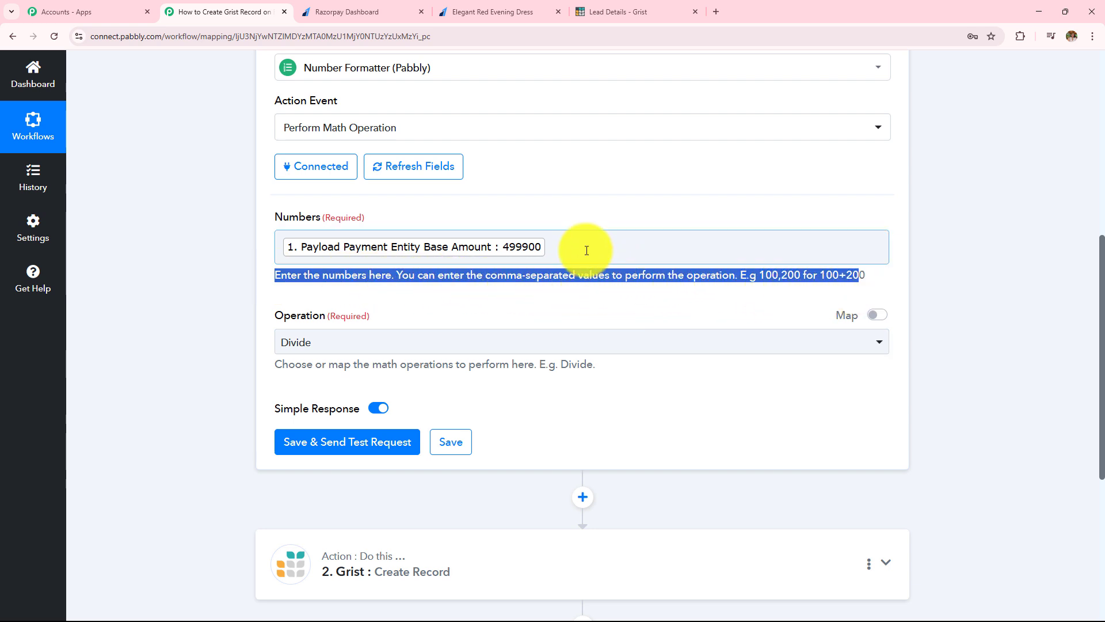
click(558, 242)
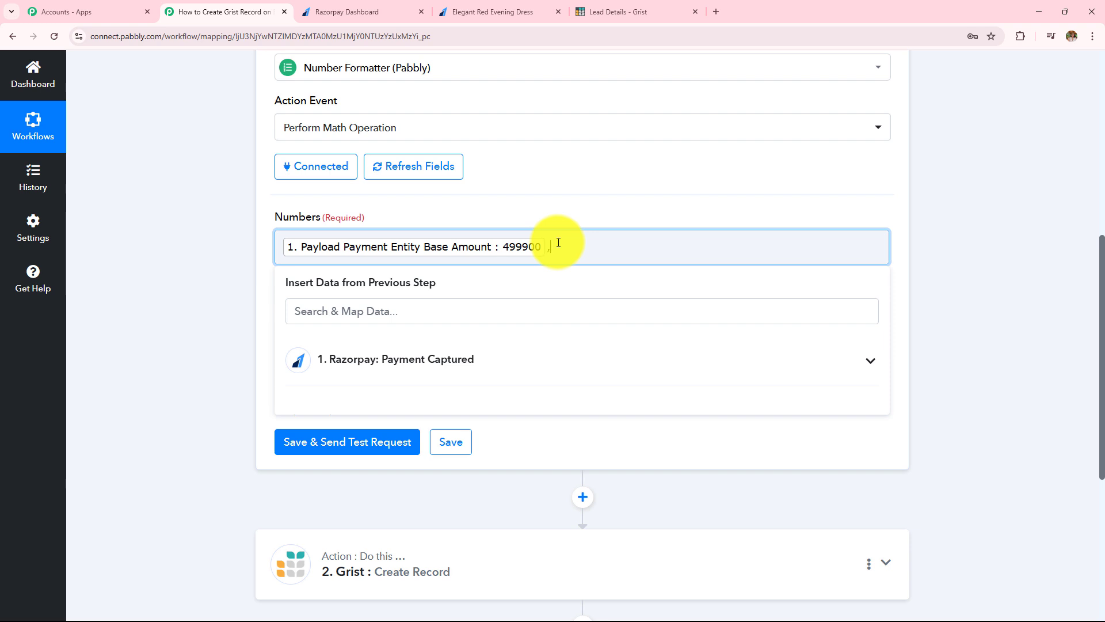
text(100)
click(223, 269)
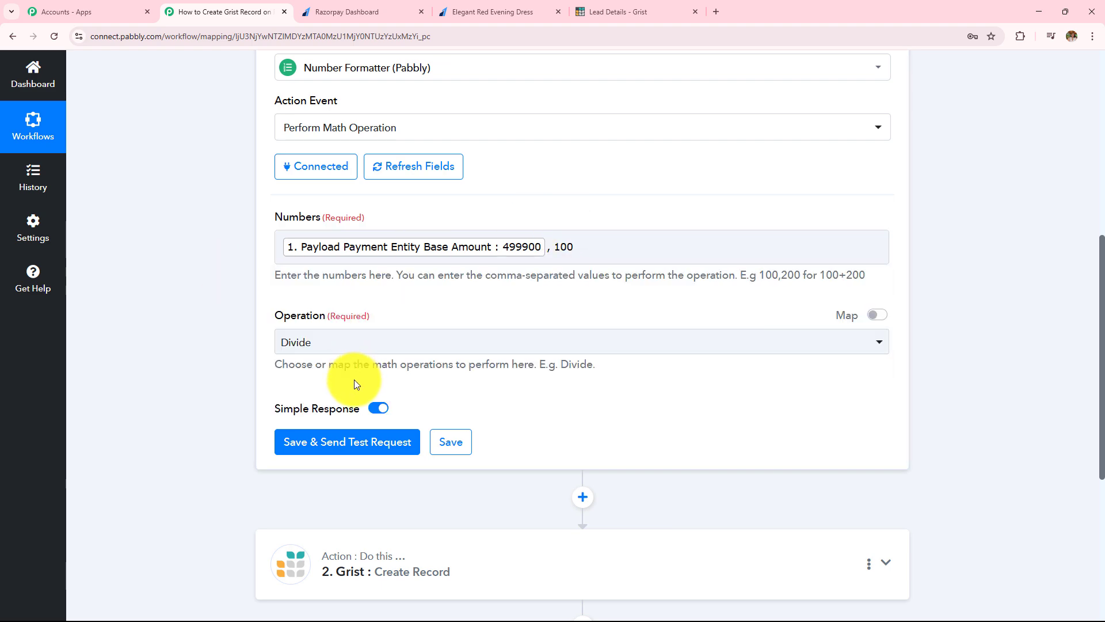
click(357, 442)
scroll(542, 263, down, 4)
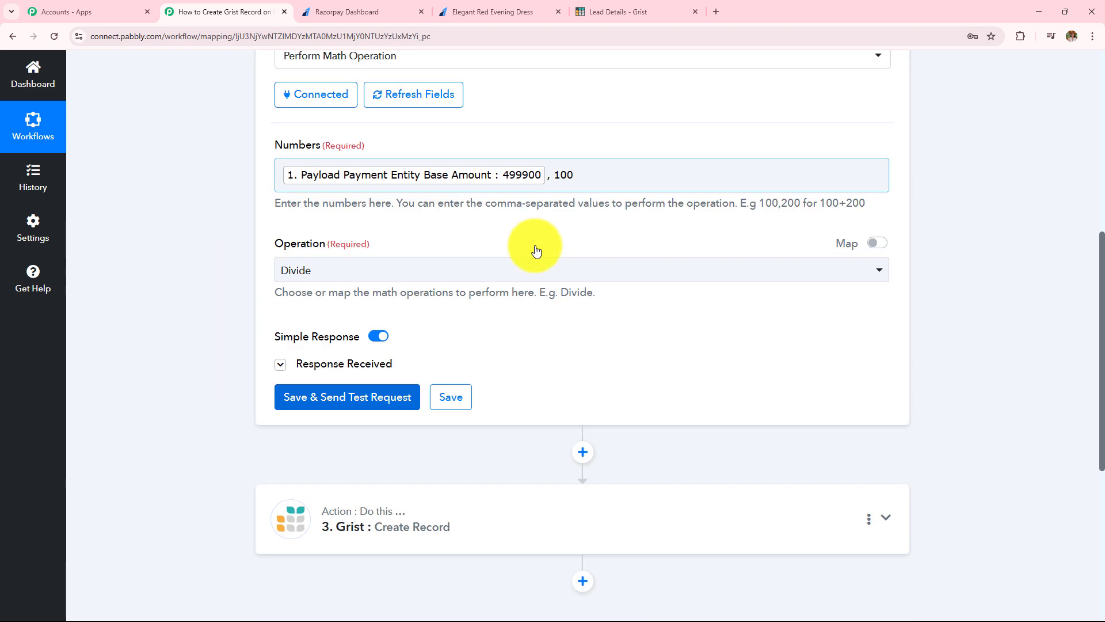
double_click(632, 305)
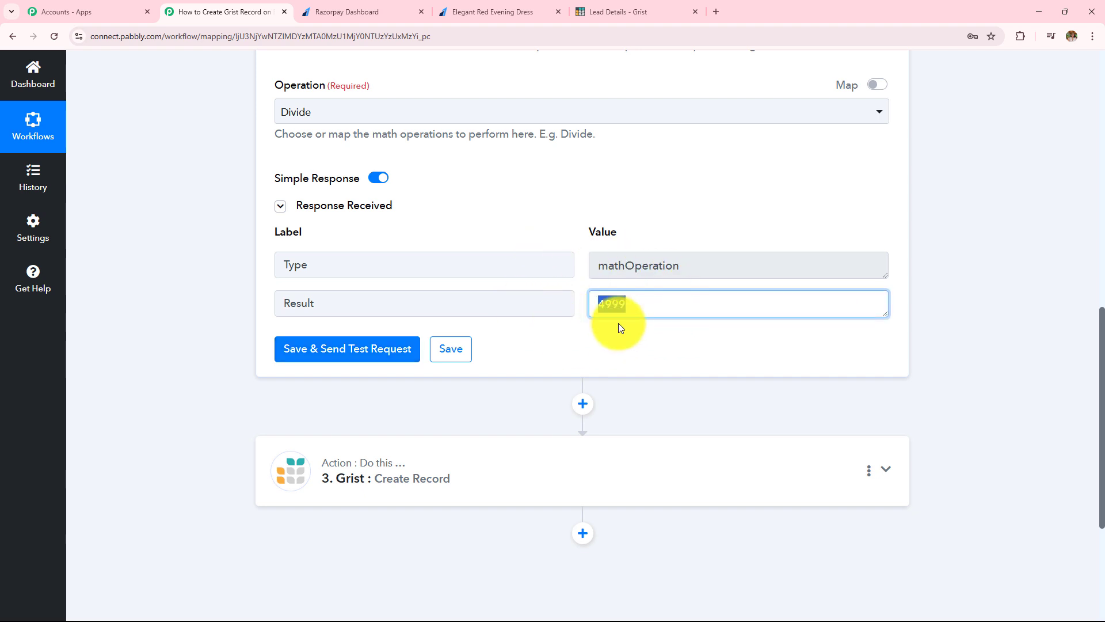
Step: Replace Grist's Price mapping with Number Formatter's Result 4999 and resend the test record
click(426, 469)
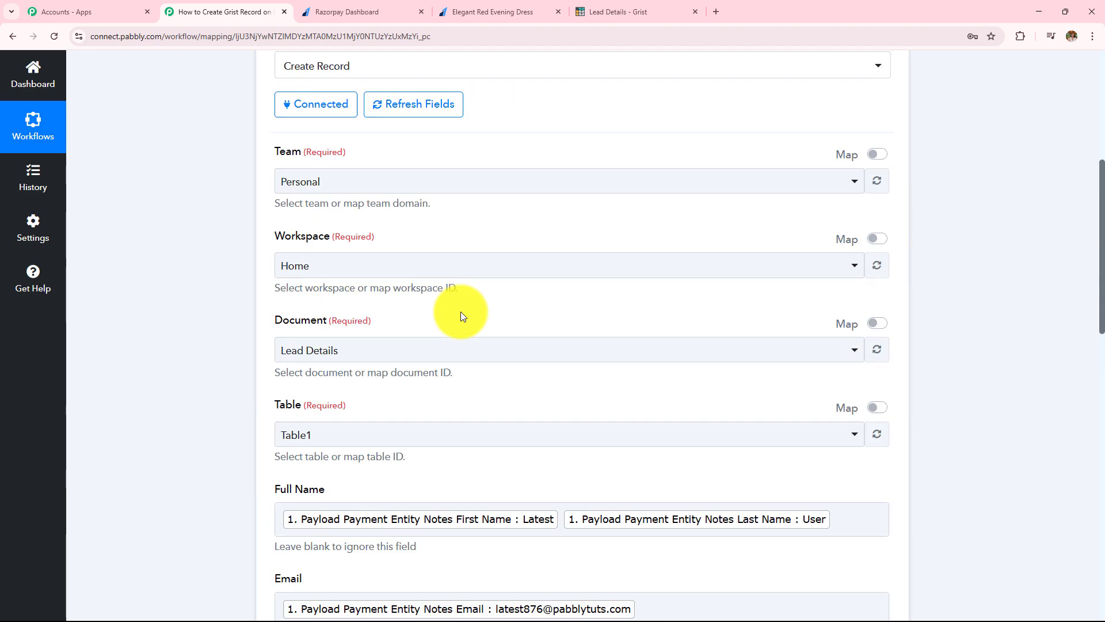
scroll(460, 312, down, 6)
scroll(460, 315, down, 3)
click(581, 173)
key(BackSpace)
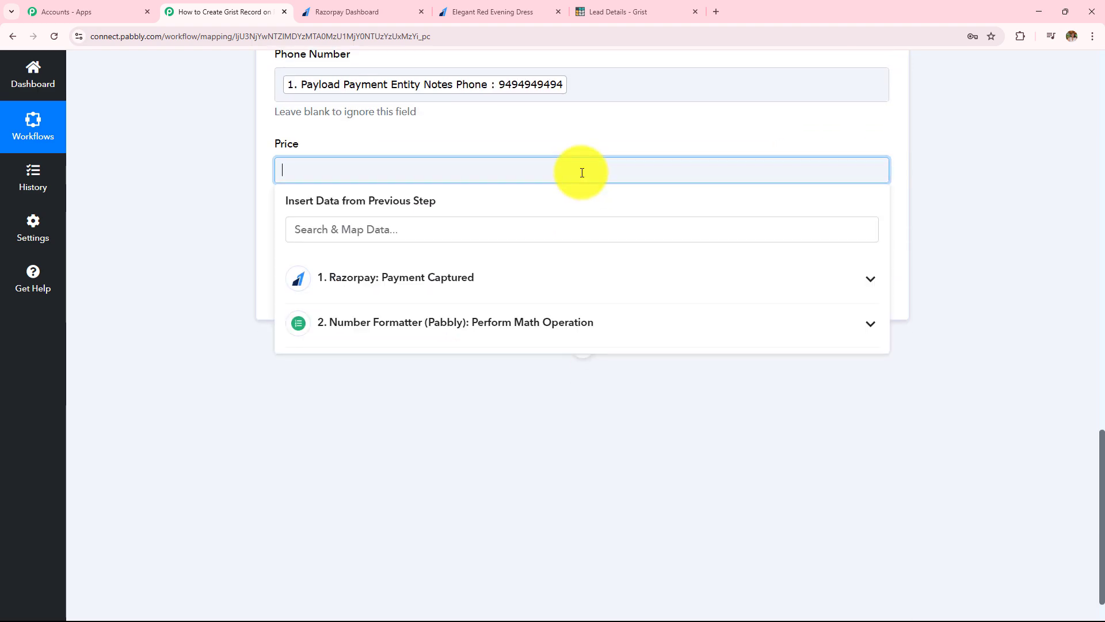
click(427, 339)
click(357, 392)
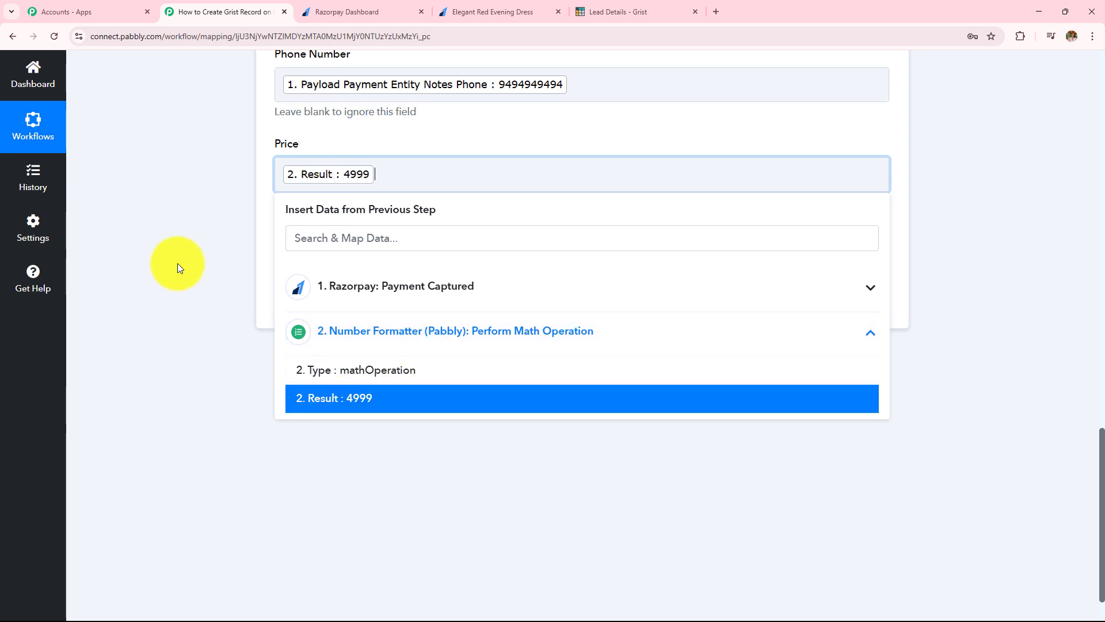
click(209, 268)
click(377, 308)
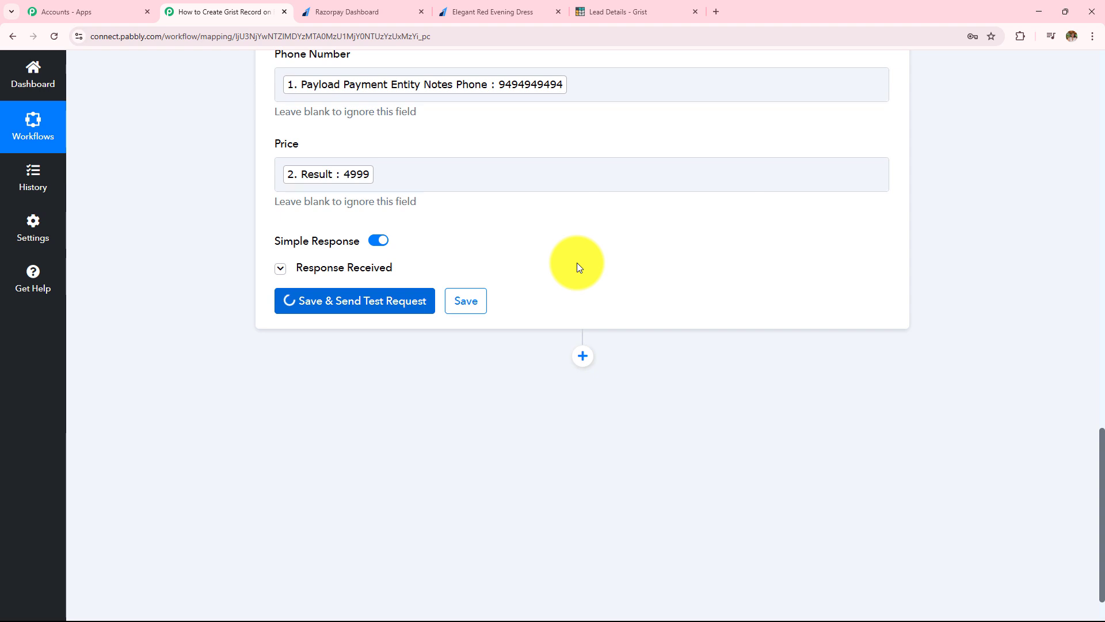
click(671, 6)
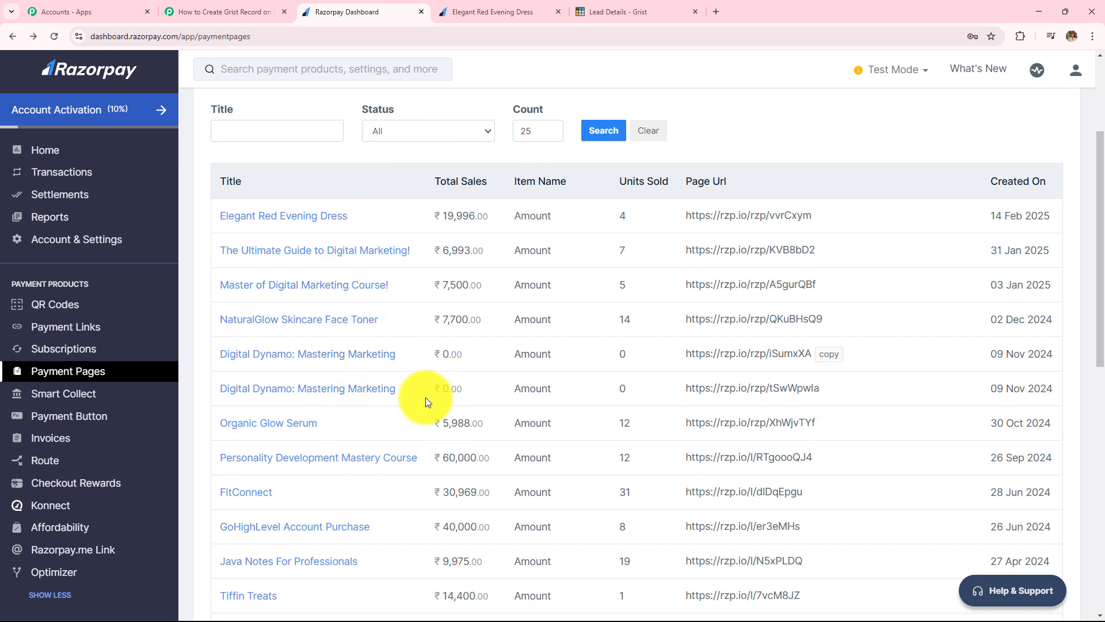
Step: Scroll through the Razorpay Payment Pages list, then switch back to the Pabbly workflow
click(648, 6)
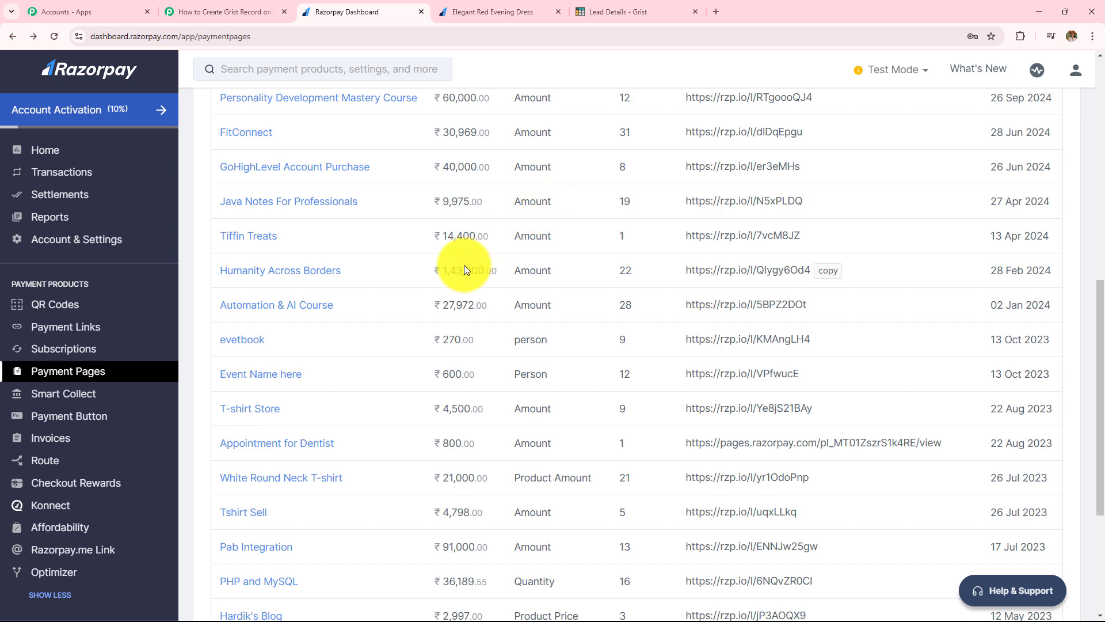
scroll(461, 268, up, 5)
scroll(454, 271, up, 3)
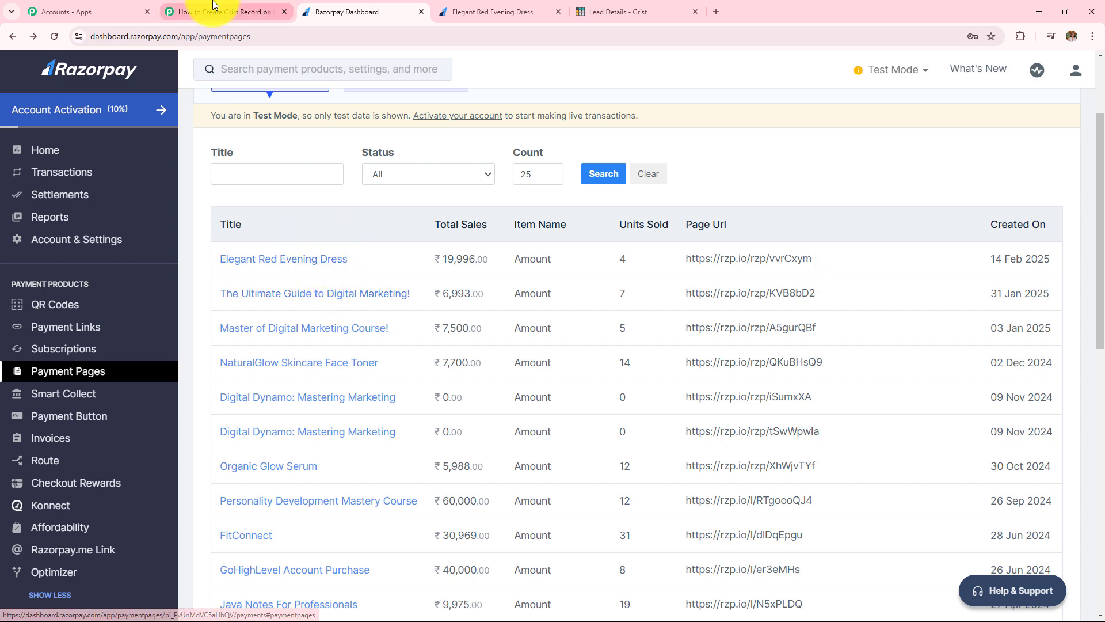
click(265, 11)
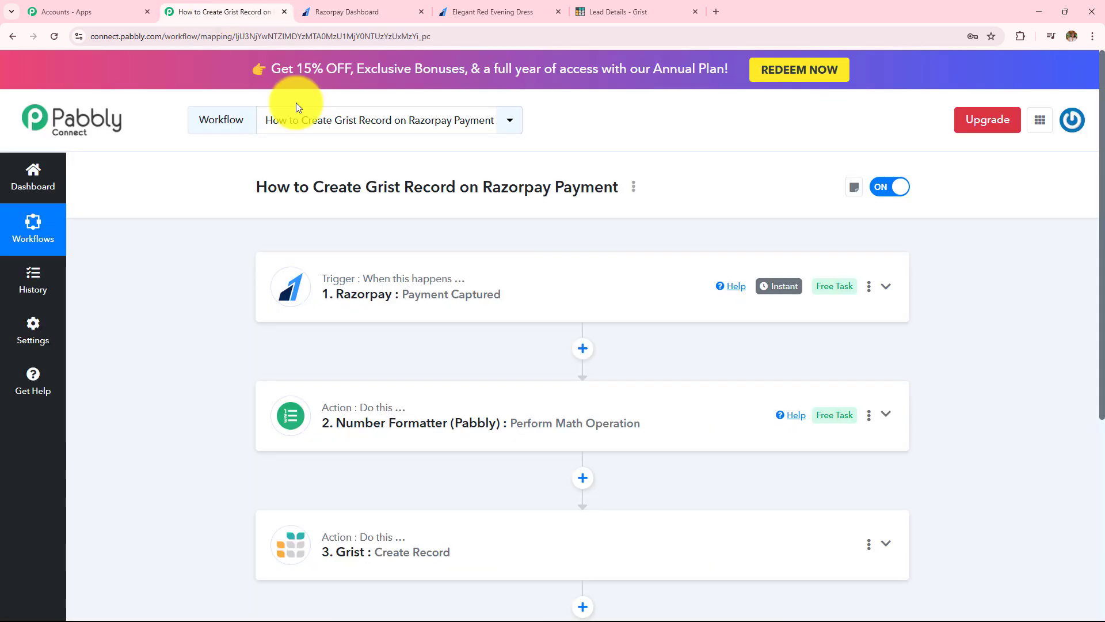
Step: Insert a Filter (Pabbly) step after the trigger using the Filter Values event
click(581, 350)
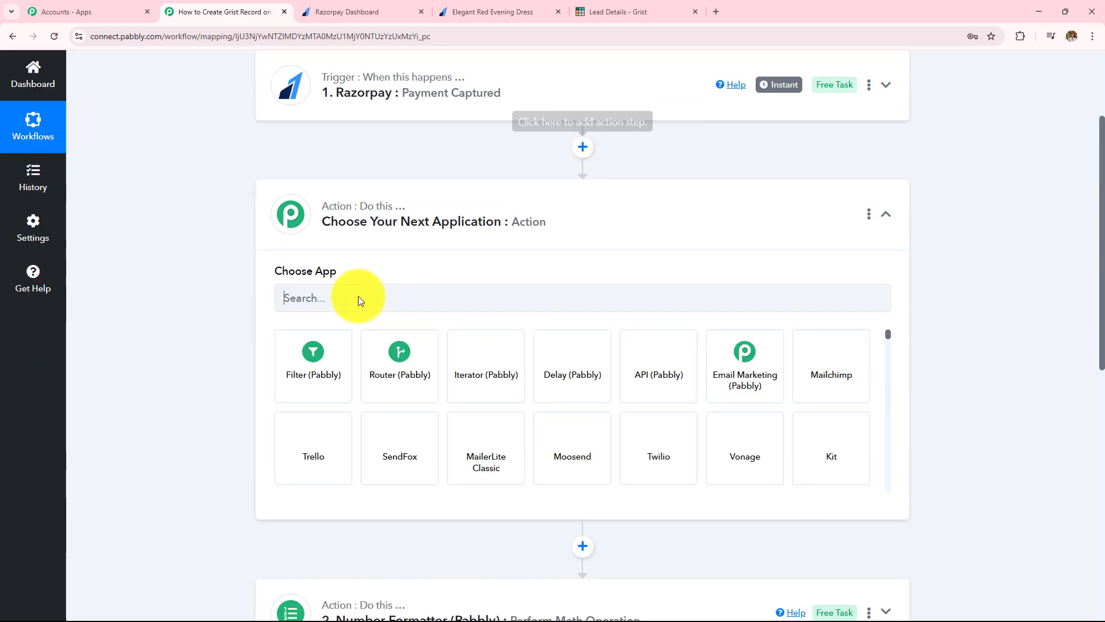
click(325, 365)
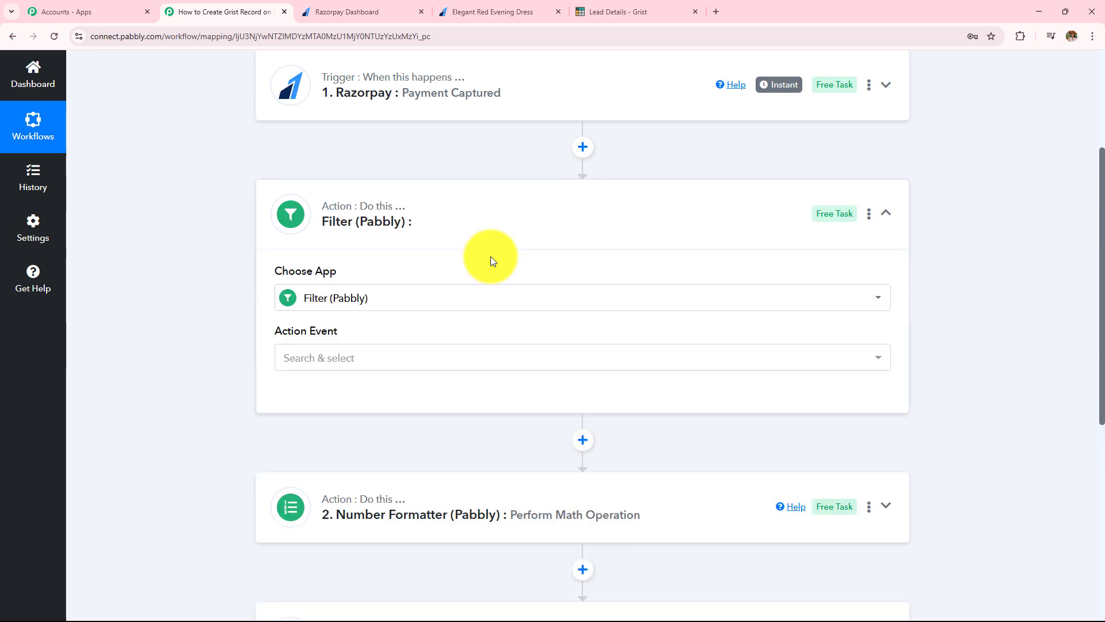
click(396, 358)
click(352, 432)
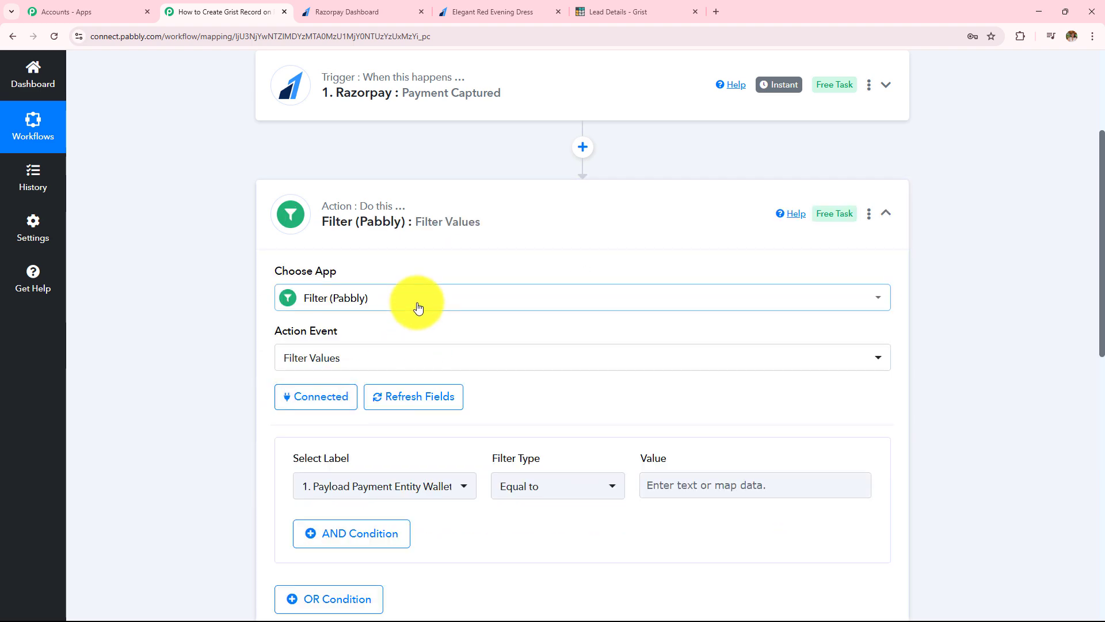
Step: Set the filter condition: Payment Entity Amount equal to 499900
scroll(415, 305, down, 3)
click(415, 311)
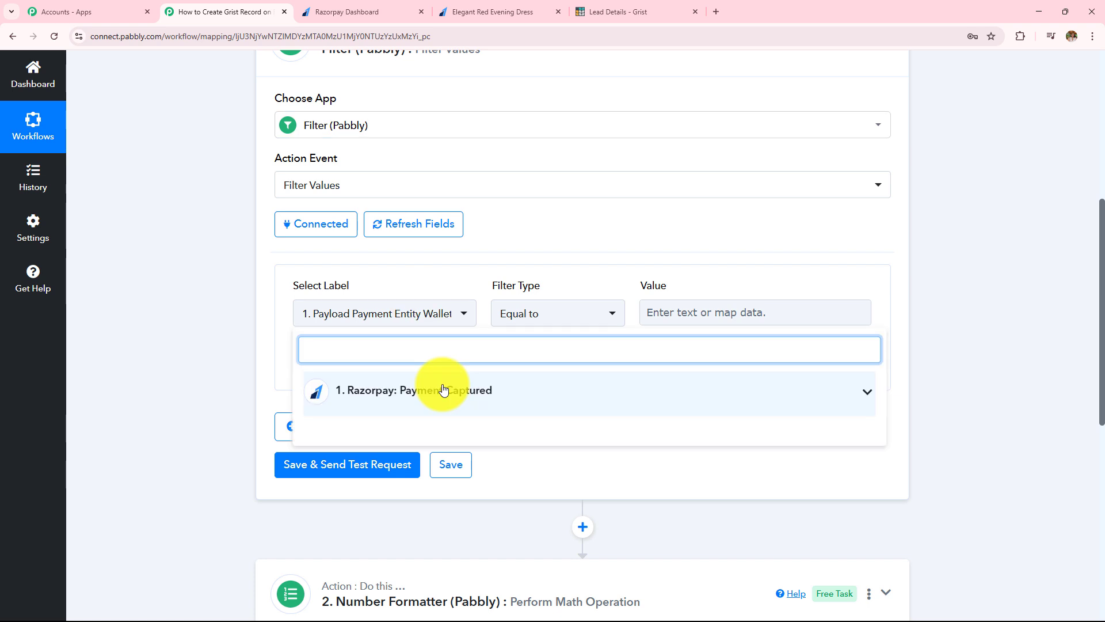
click(443, 389)
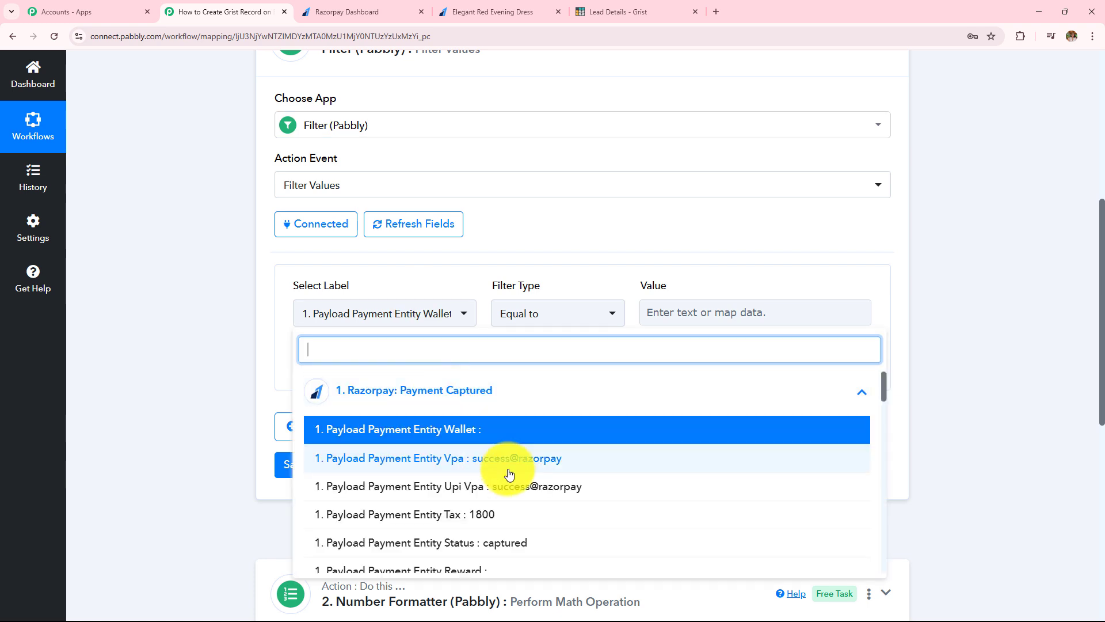
scroll(509, 473, down, 5)
scroll(509, 473, down, 5)
click(506, 409)
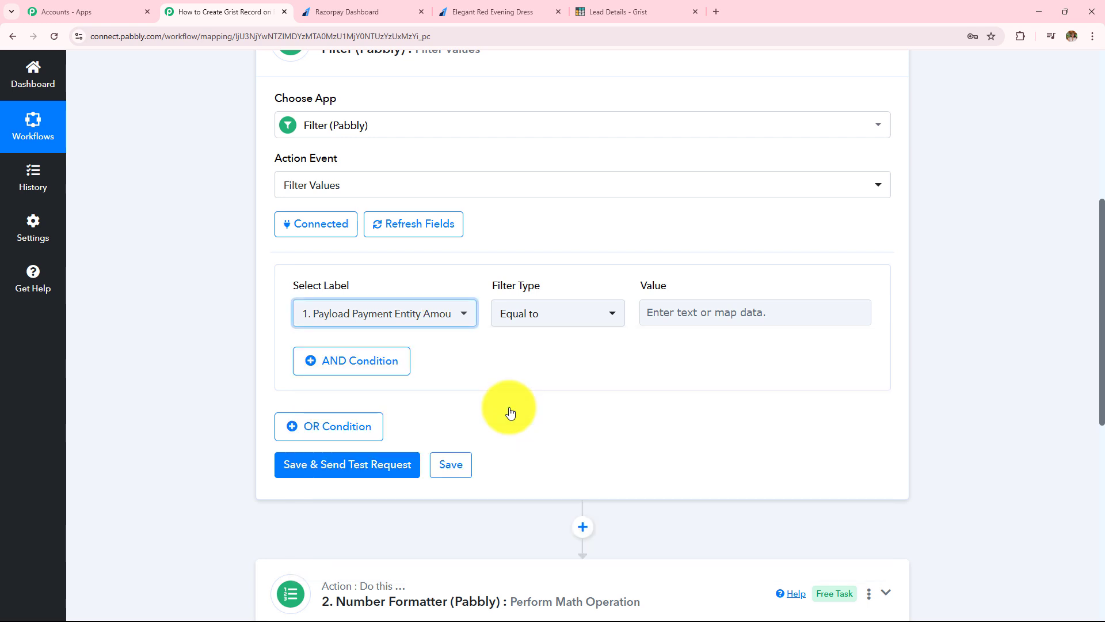
drag(324, 286, 409, 284)
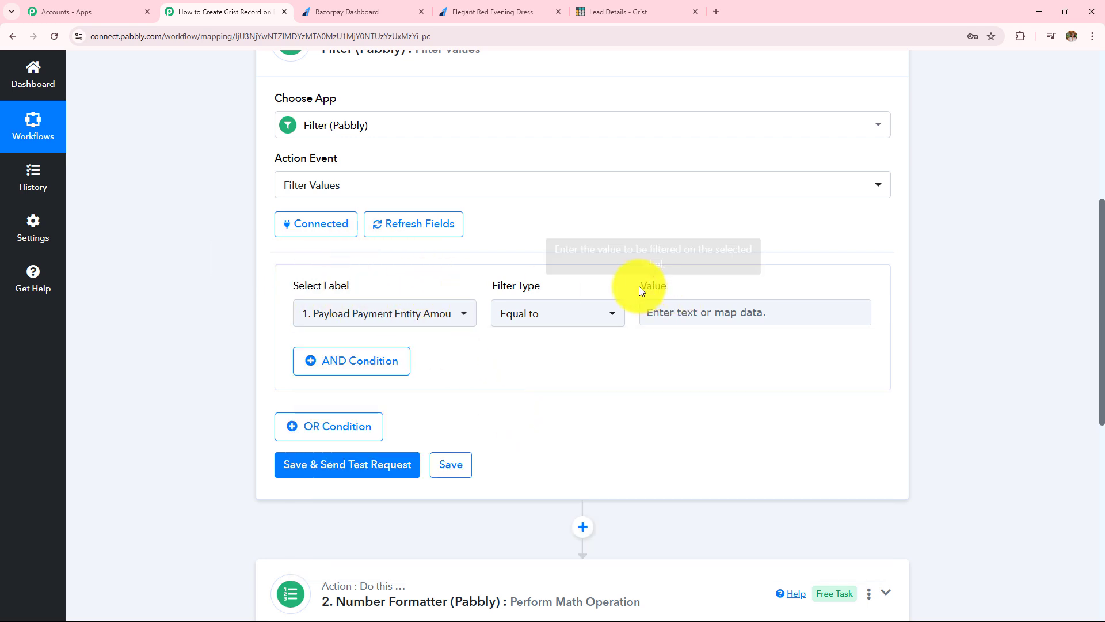
drag(639, 286, 703, 284)
click(439, 316)
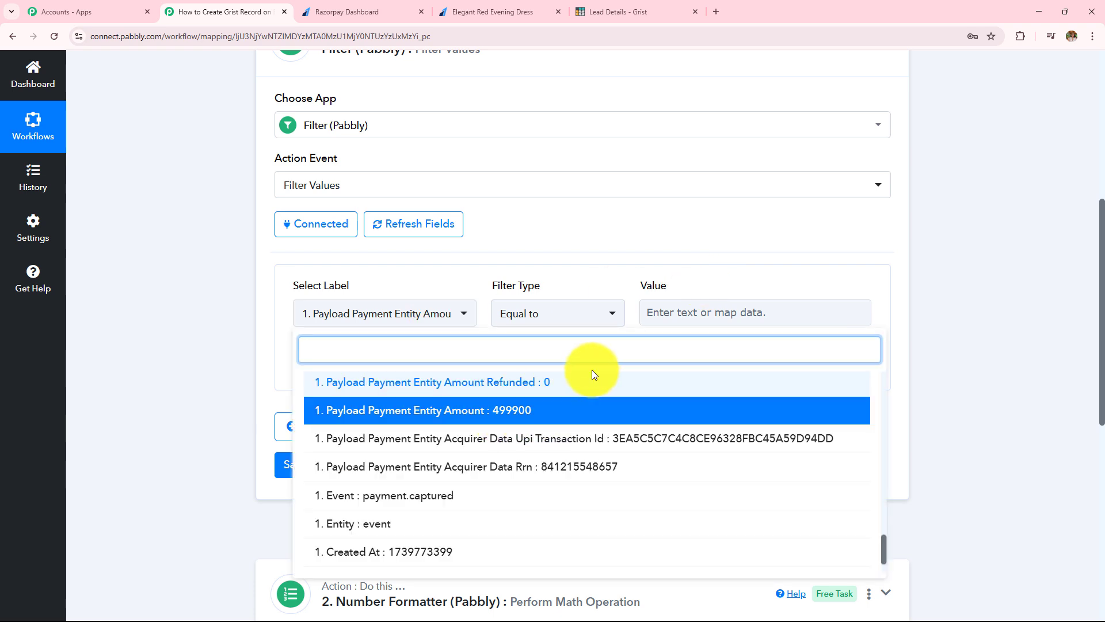
click(651, 315)
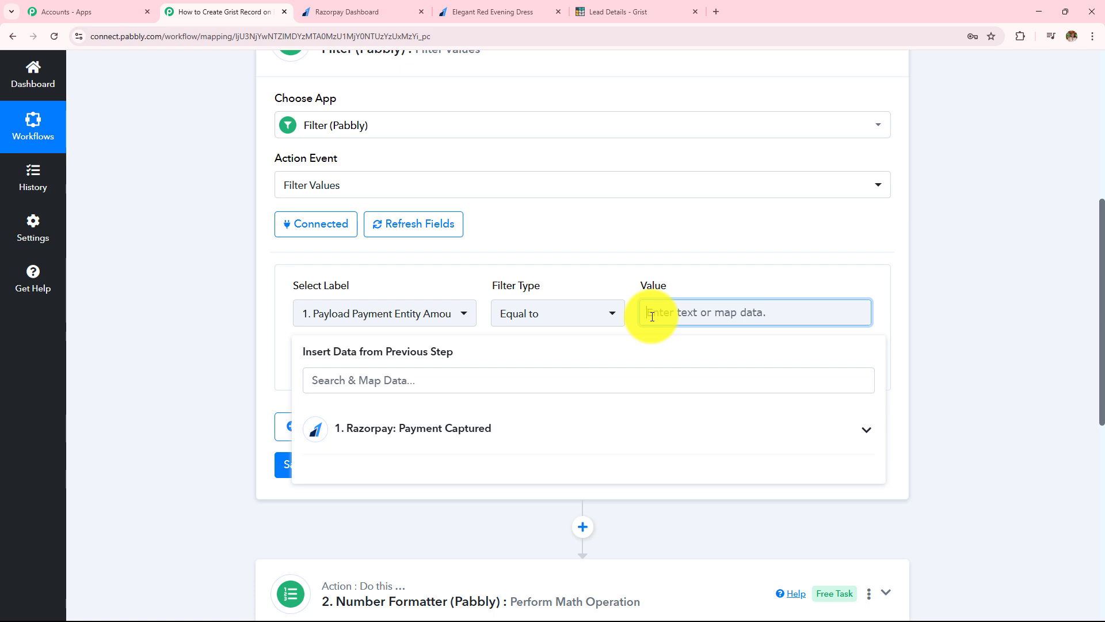
text(499900)
click(318, 283)
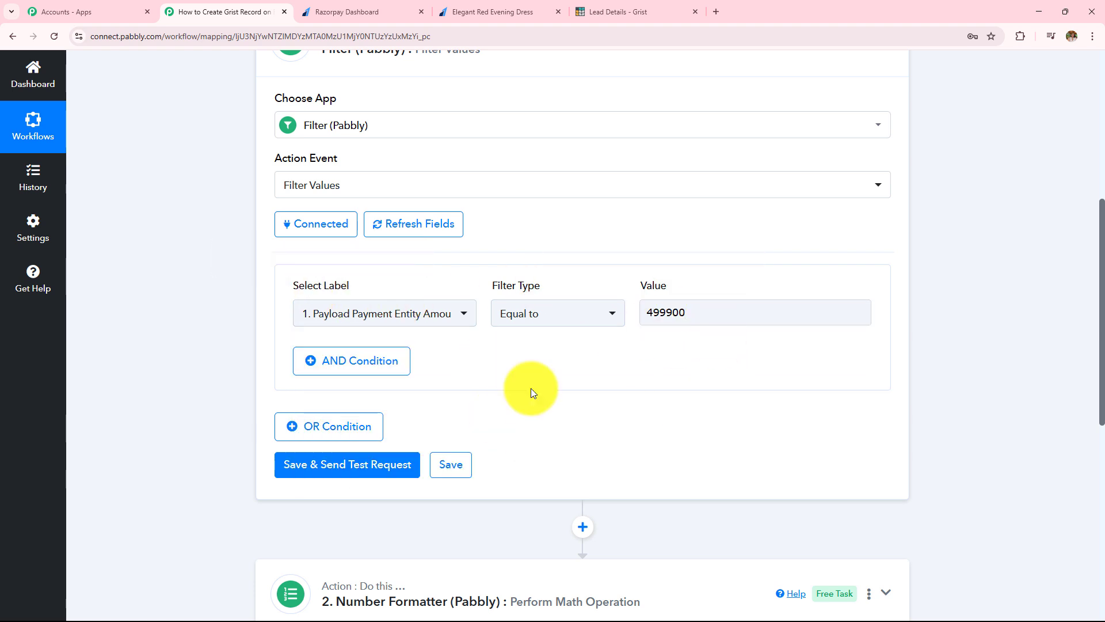
Step: Save the filter and send a test request, confirming the condition is true
click(313, 467)
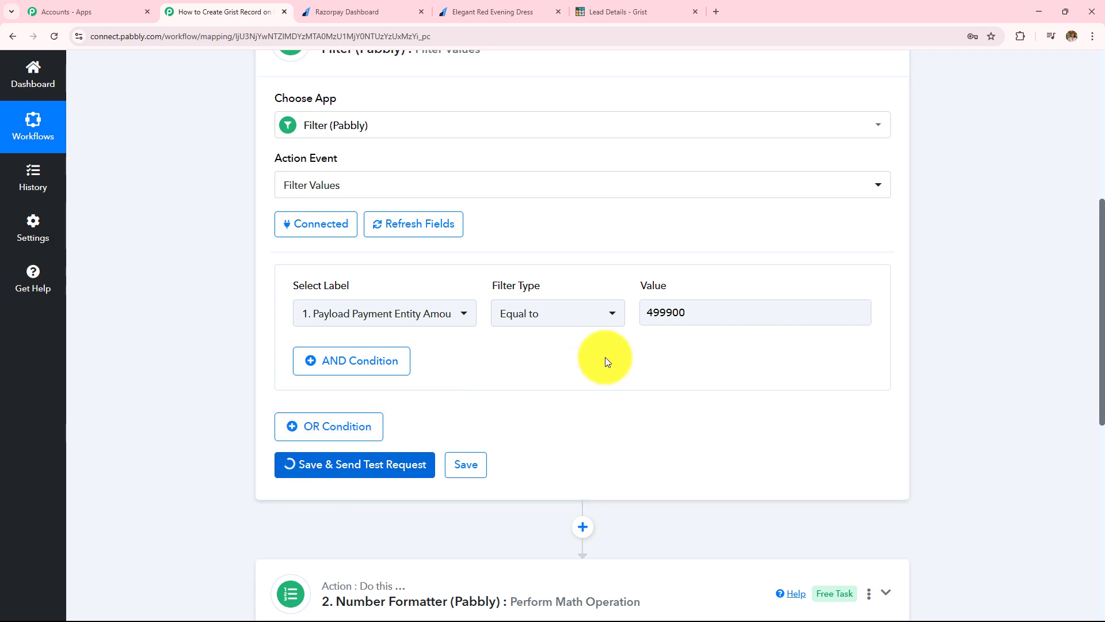
scroll(592, 330, down, 4)
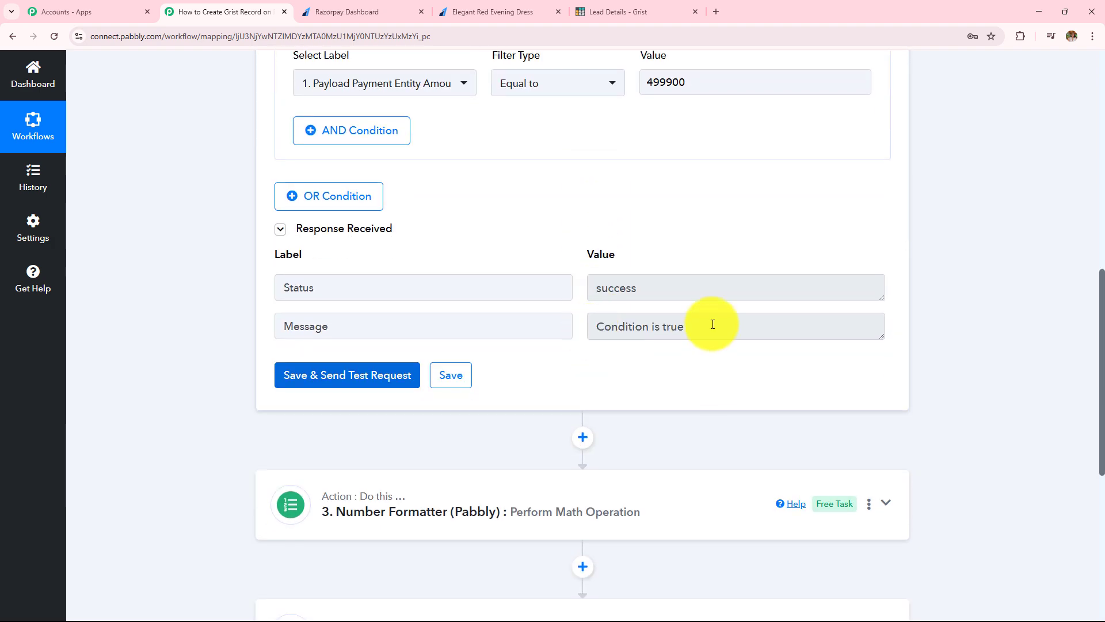
drag(713, 324, 452, 339)
scroll(484, 393, up, 2)
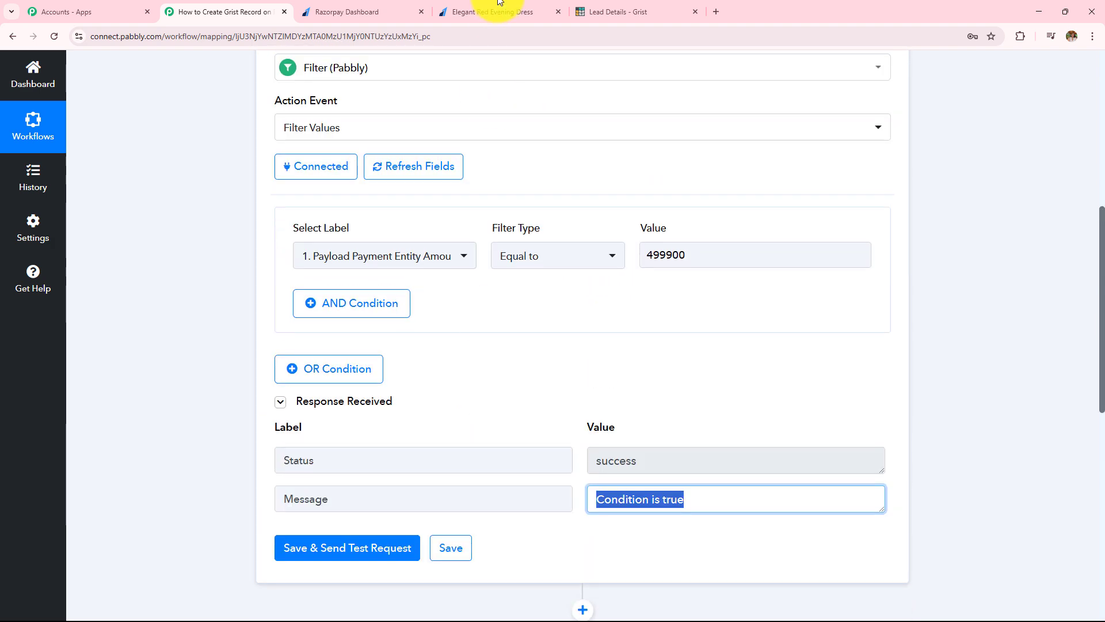
Step: Cross-check the Razorpay payment pages and Grist Lead Details, then return to the workflow
click(492, 12)
click(326, 12)
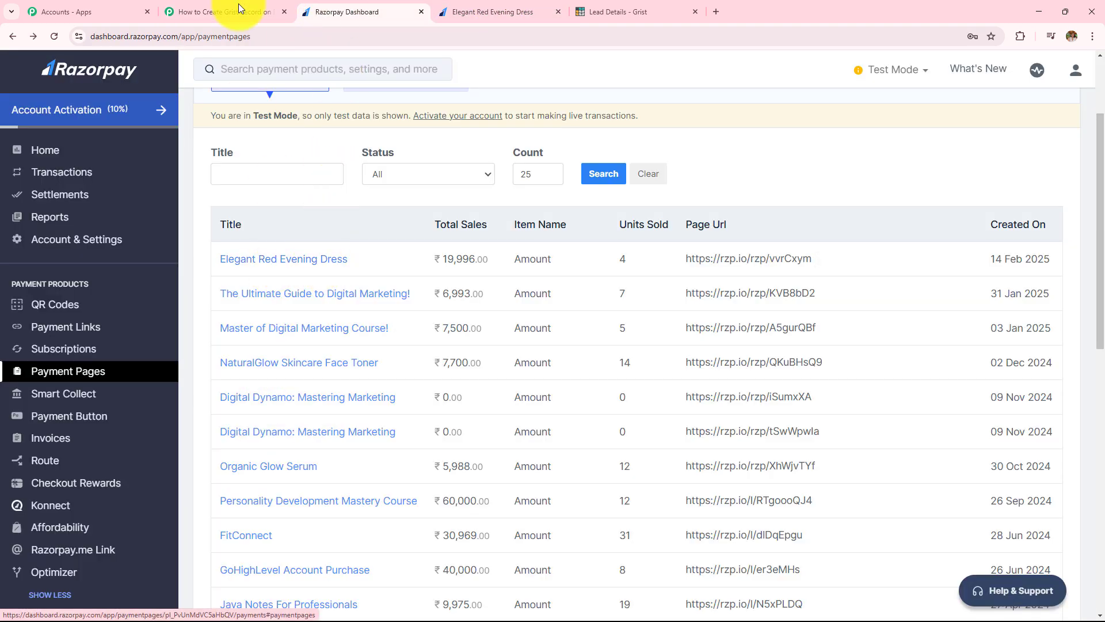
click(225, 12)
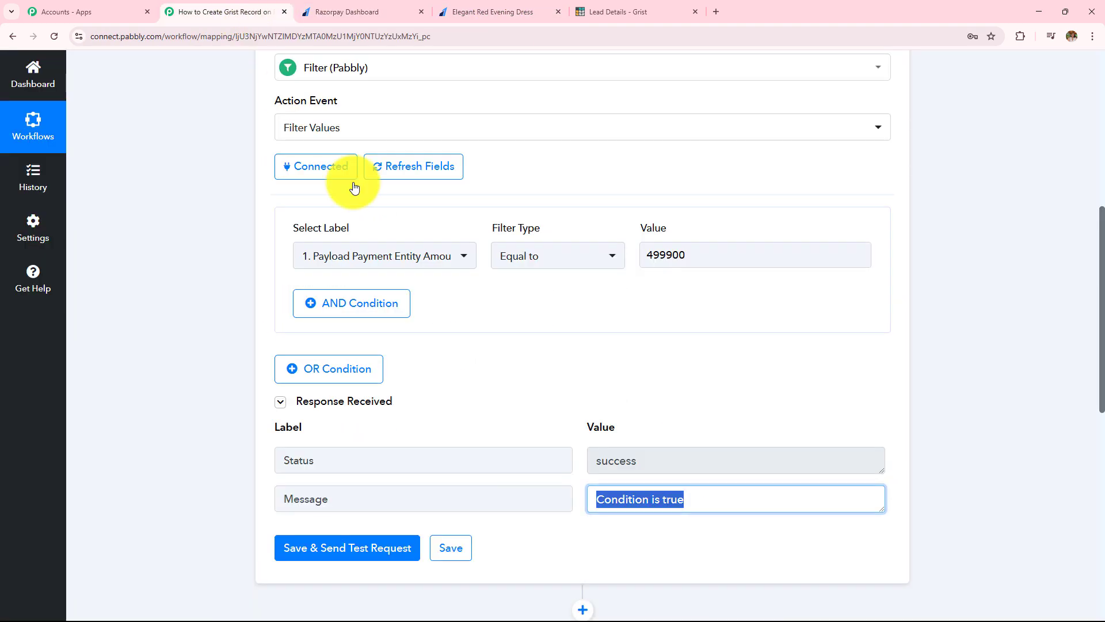
click(585, 8)
click(321, 12)
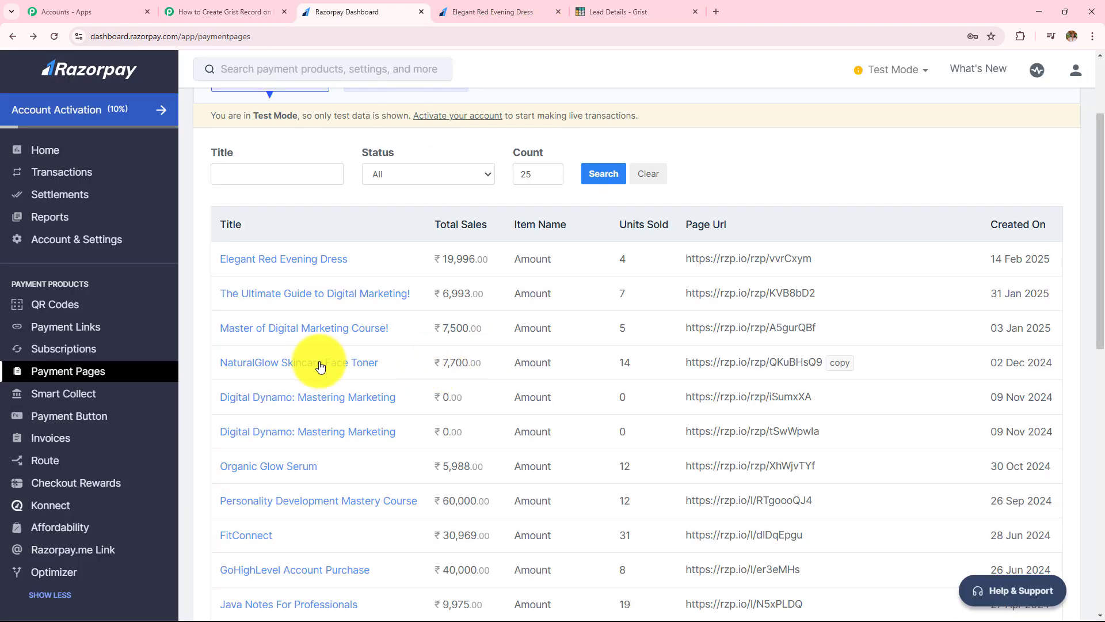
click(187, 11)
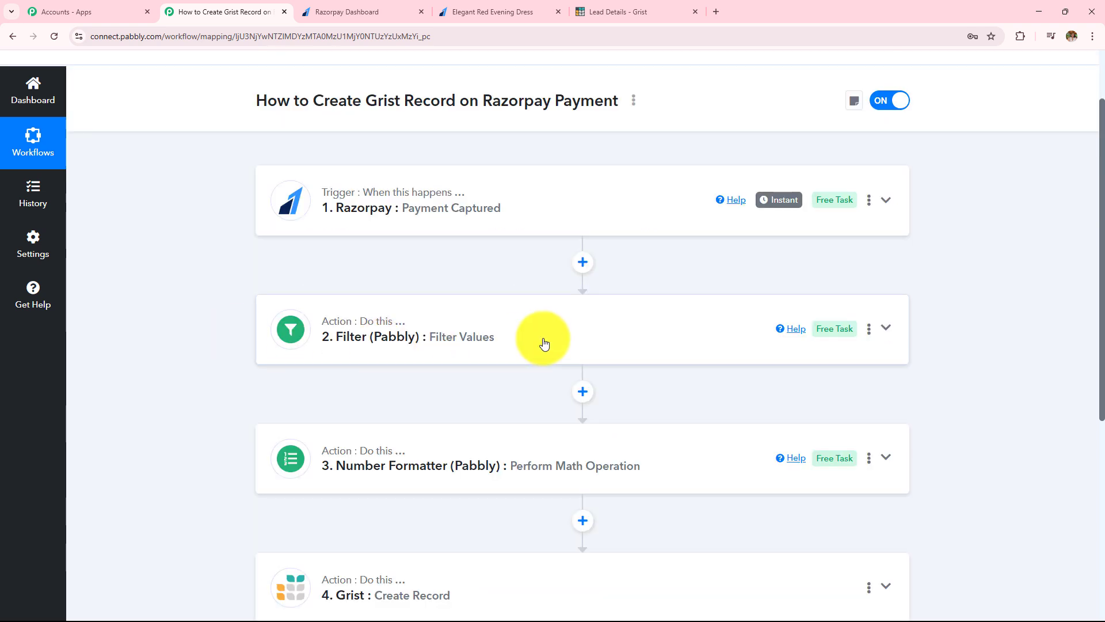
Step: Delete the Filter step and confirm with 'Yes, delete it!'
click(868, 329)
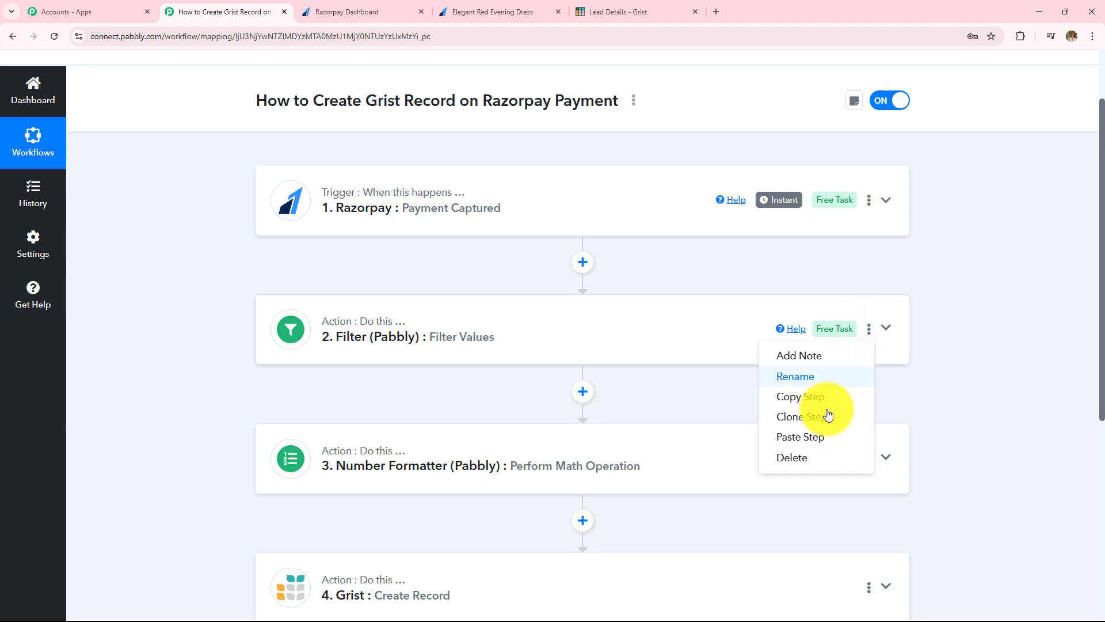
click(792, 456)
click(530, 403)
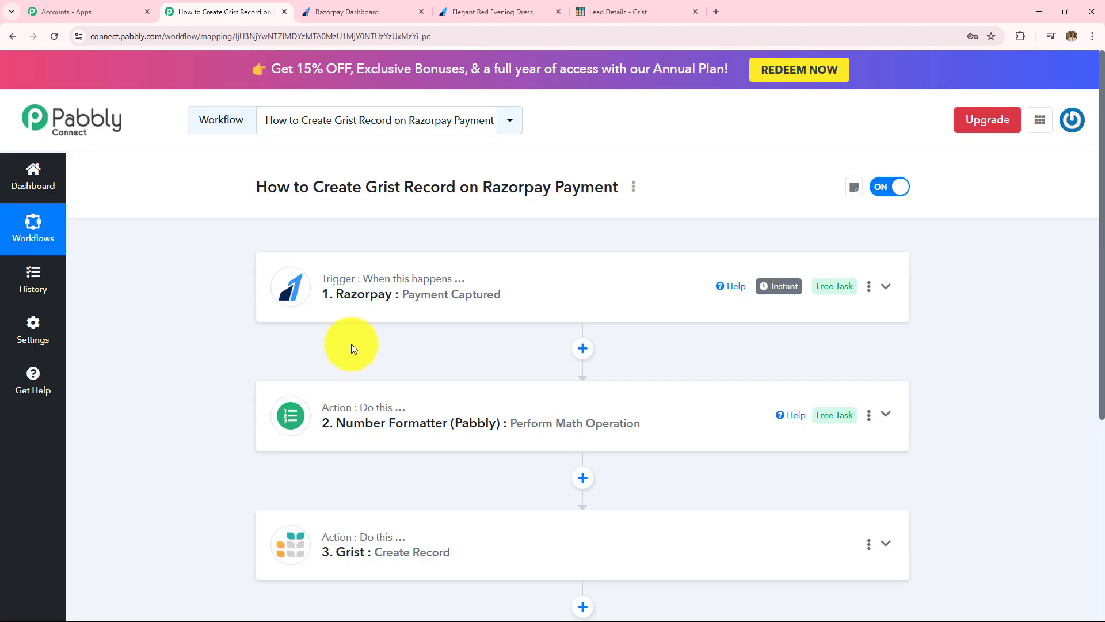
Step: Review the Razorpay trigger and Grist Create Record response, and check Lead Details' three rows
click(535, 288)
scroll(537, 288, down, 2)
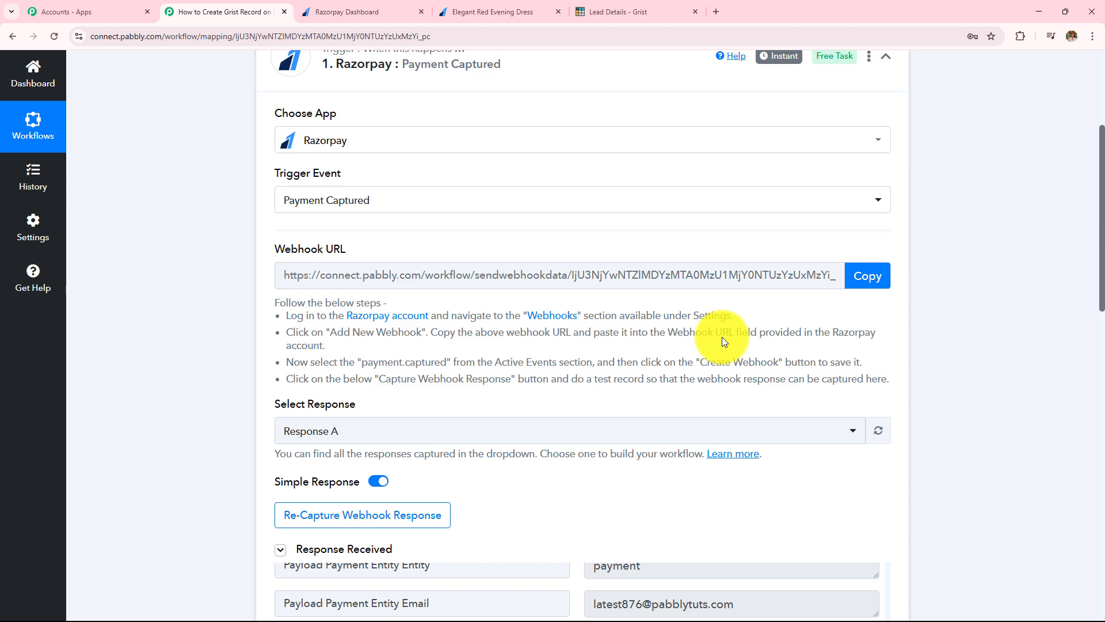
scroll(911, 337, down, 5)
scroll(915, 345, down, 10)
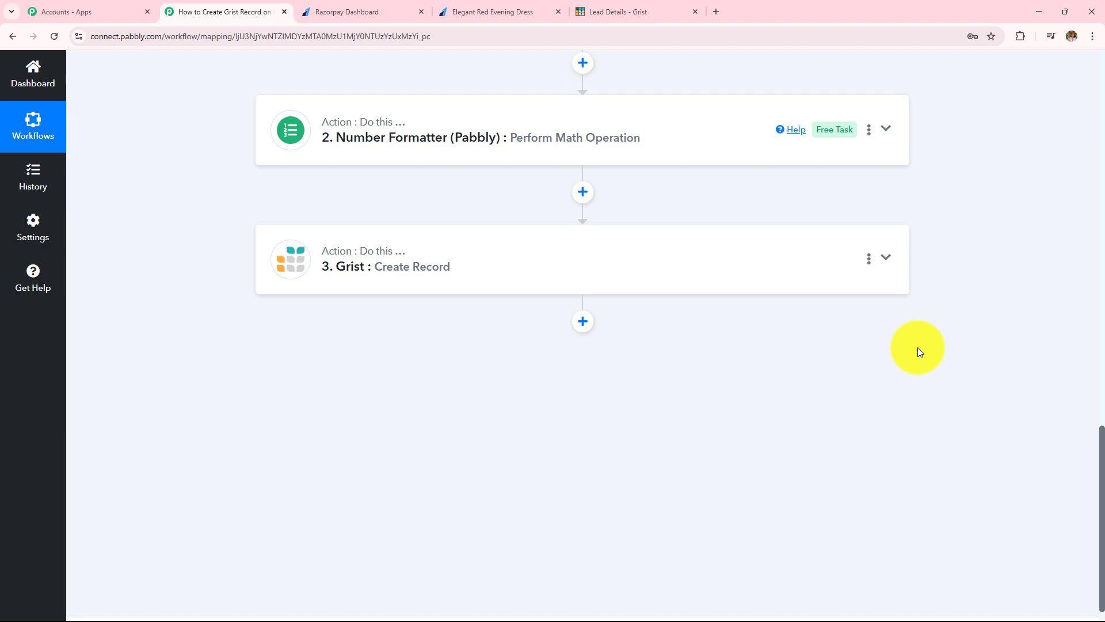
click(590, 288)
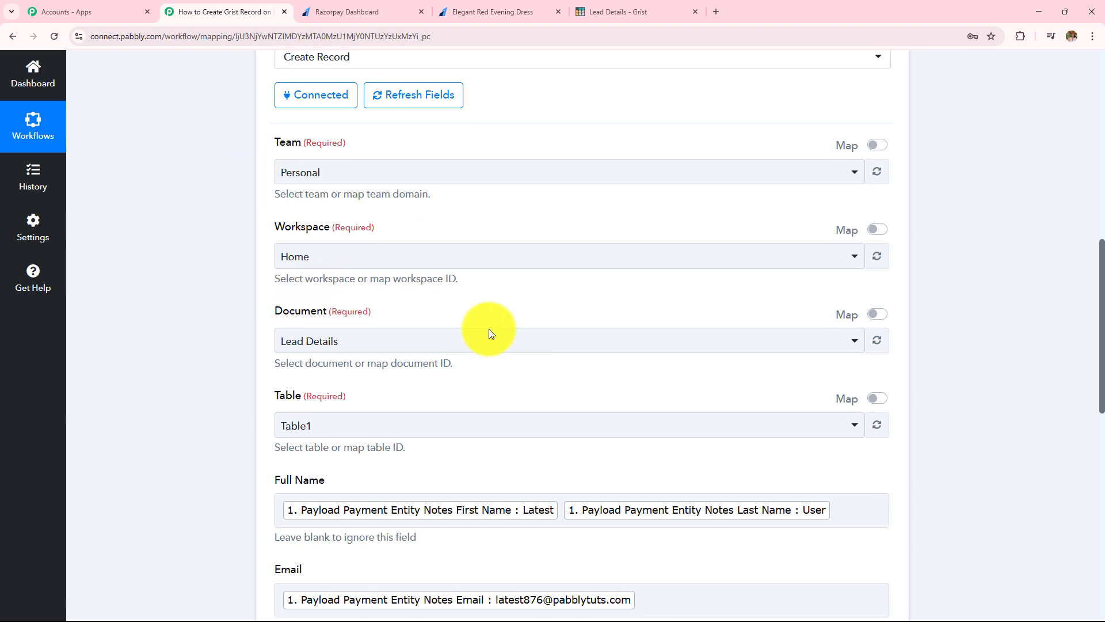
scroll(489, 330, down, 6)
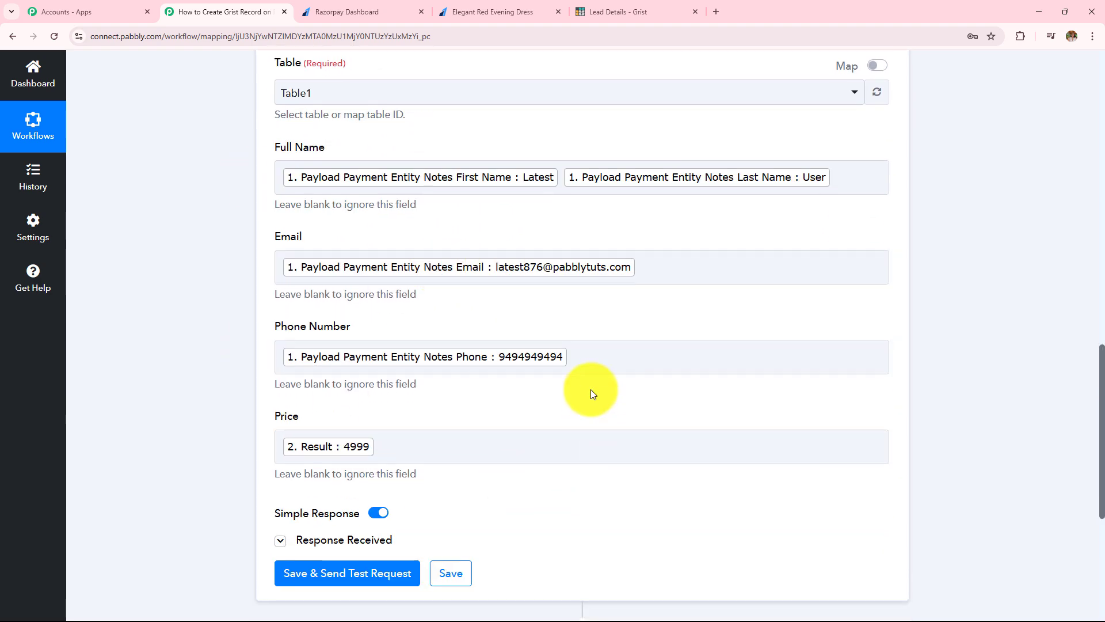
scroll(590, 389, down, 3)
click(358, 368)
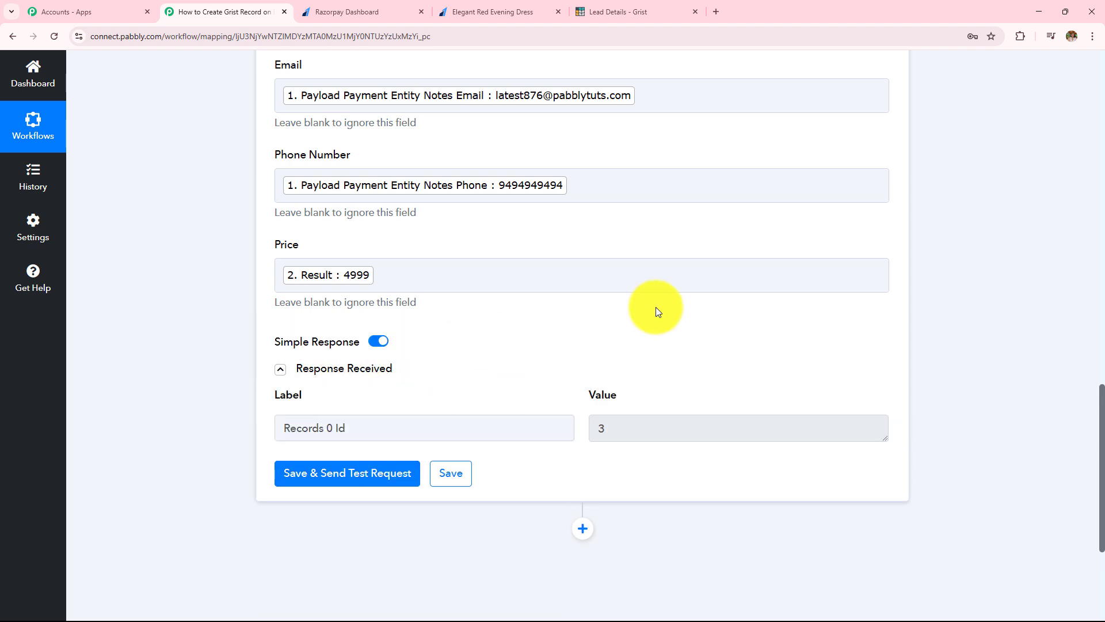
click(636, 11)
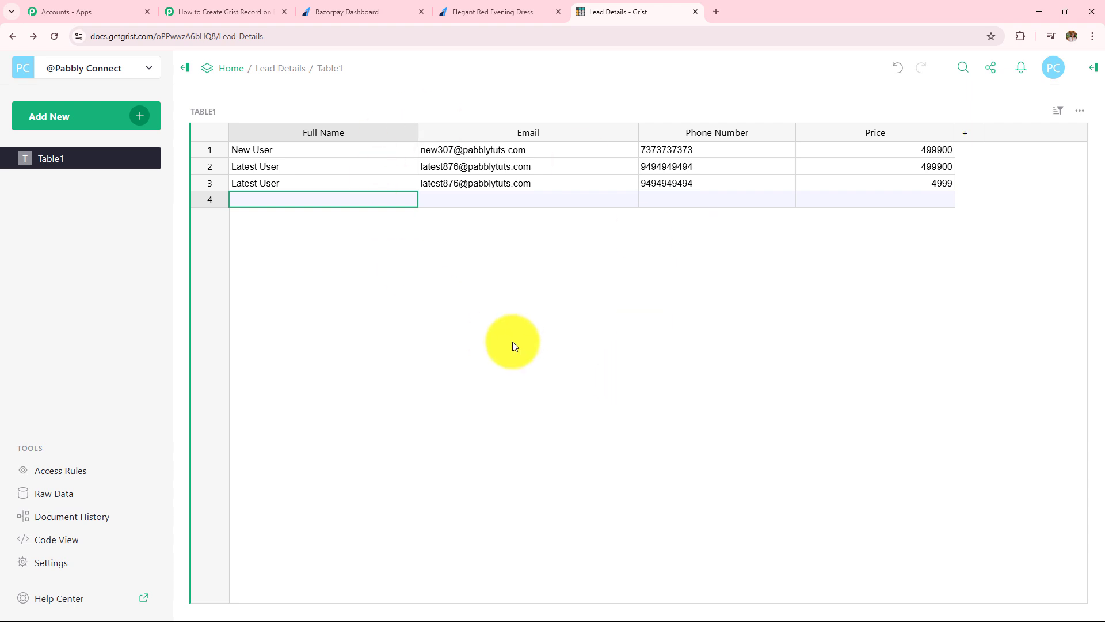
click(230, 12)
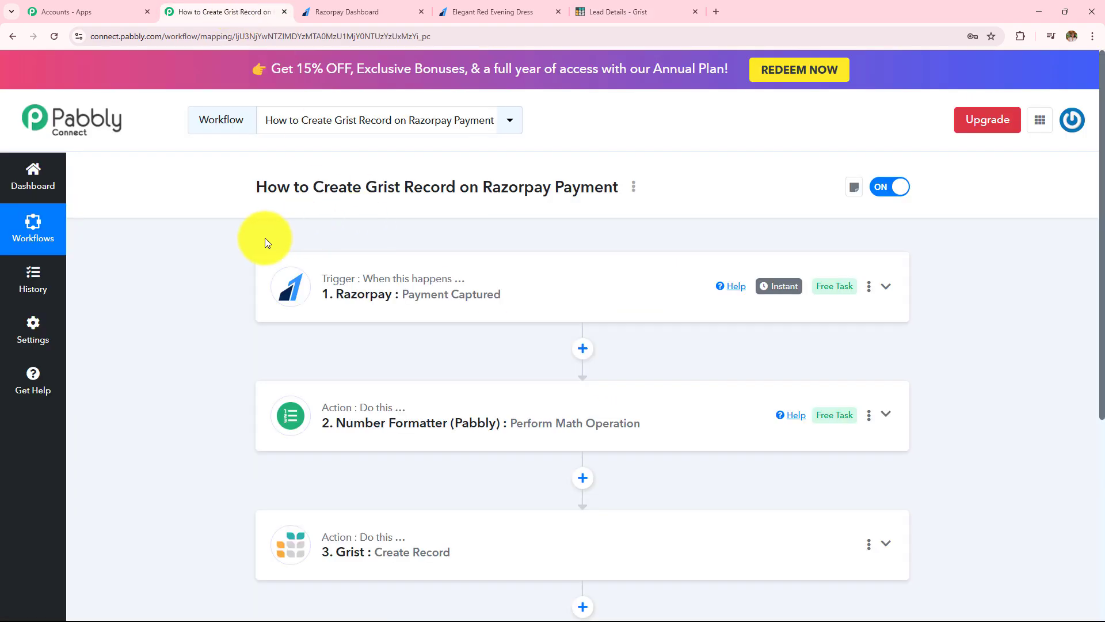